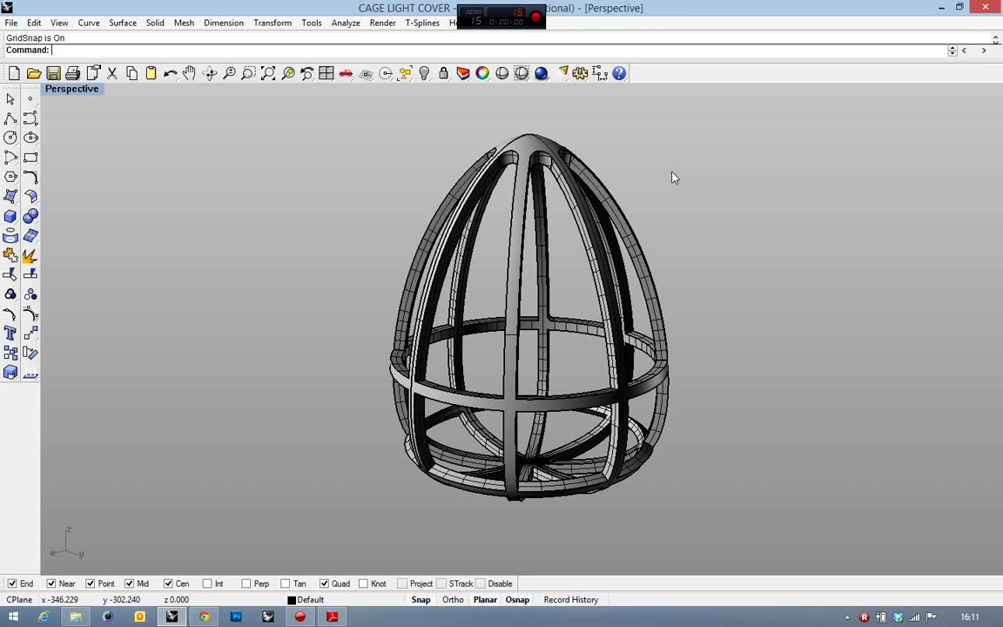
Orbit the Perspective view to inspect the finished cage from above and then upright
{"action": "right_click_drag", "start_coordinate": [667, 179], "coordinate": [589, 224]}
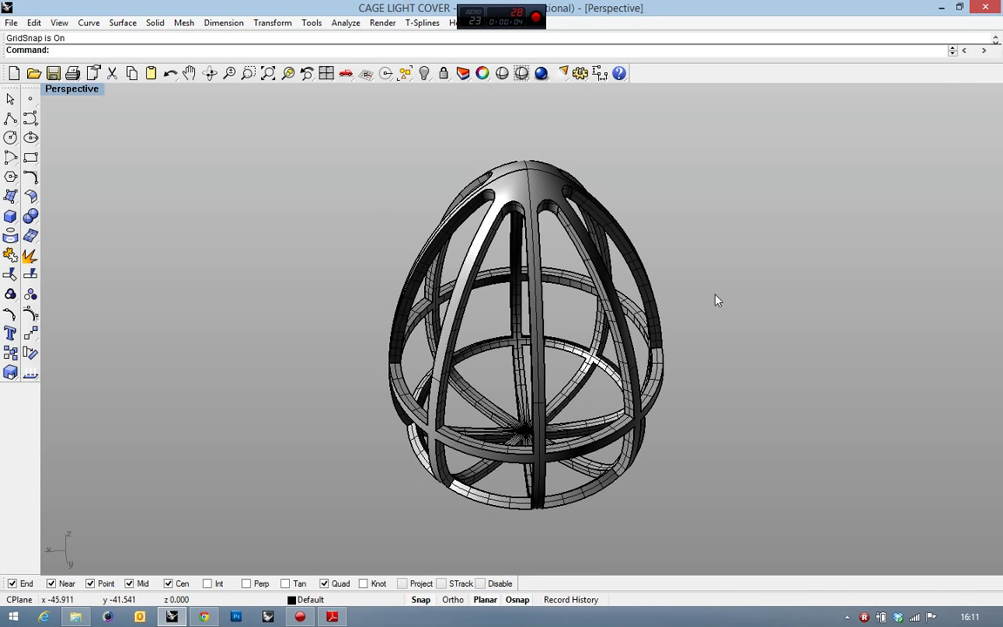
{"action": "right_click_drag", "start_coordinate": [716, 300], "coordinate": [702, 244]}
Start a new model from a template without saving the cage file, with Front active
{"action": "left_click", "coordinate": [11, 22]}
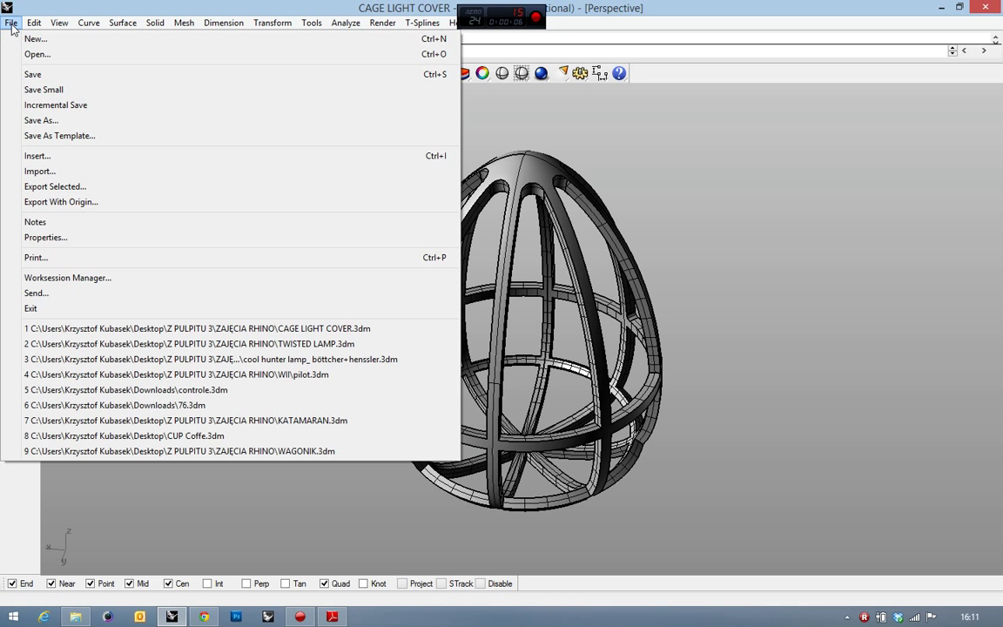
{"action": "left_click", "coordinate": [35, 38]}
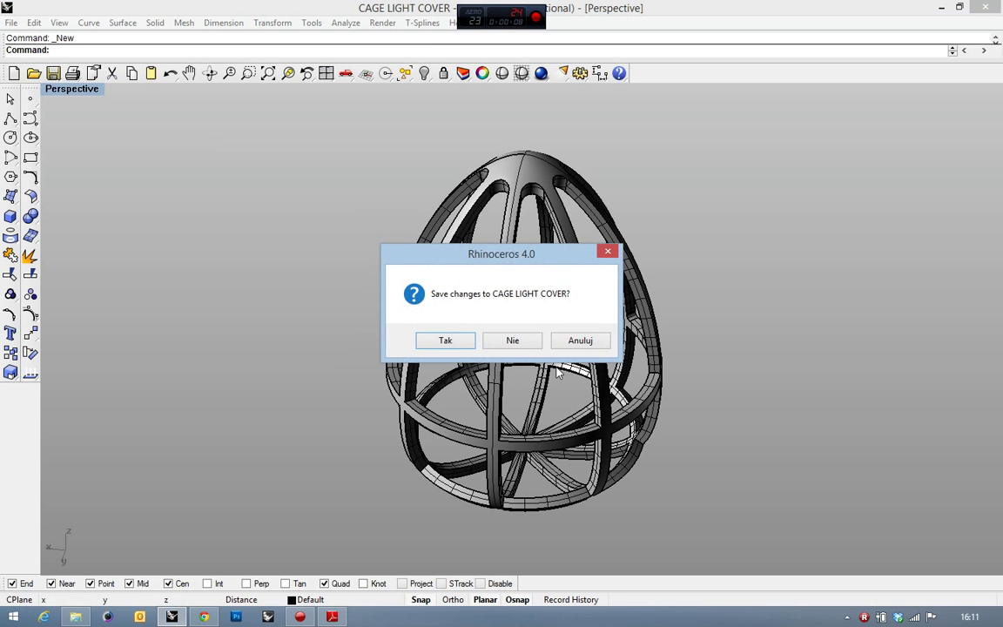
{"action": "left_click", "coordinate": [513, 341]}
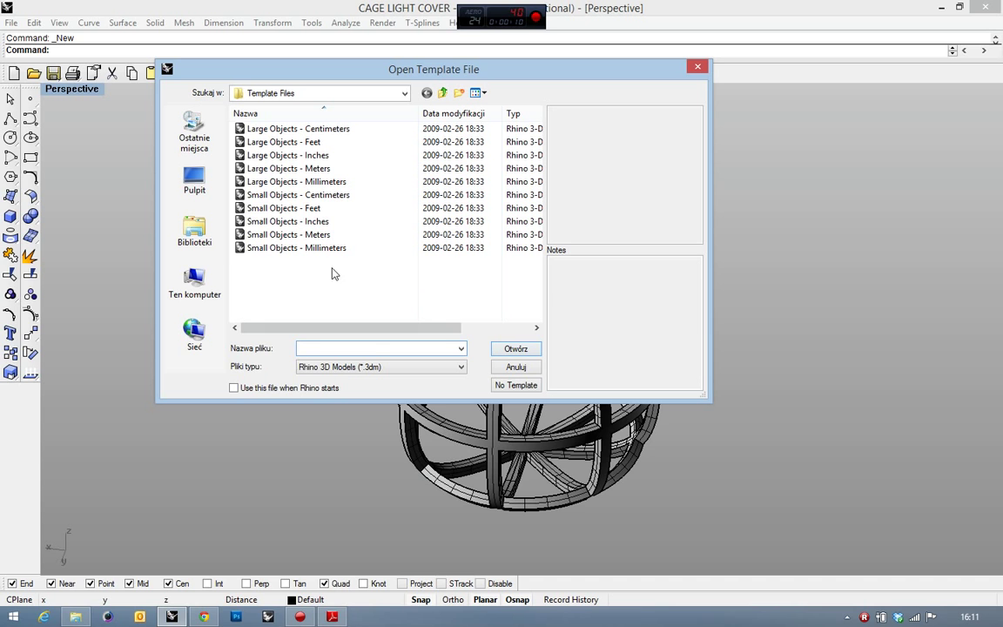
{"action": "double_click", "coordinate": [328, 252]}
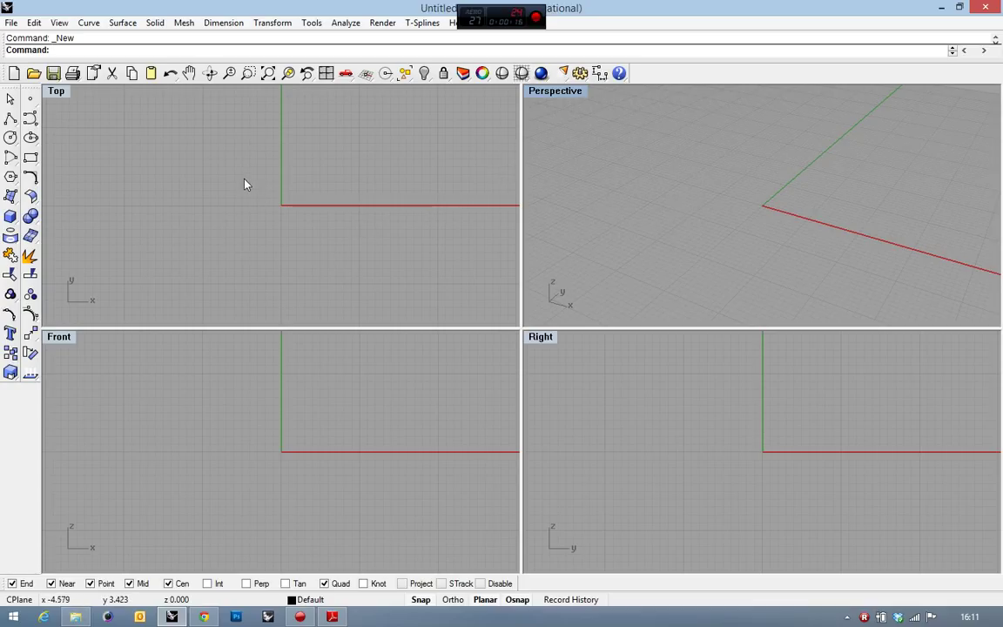
{"action": "left_click", "coordinate": [60, 342]}
Maximize the Front view, check the Huckduck cage lamp reference in Chrome, and return to Rhino
{"action": "double_click", "coordinate": [61, 340]}
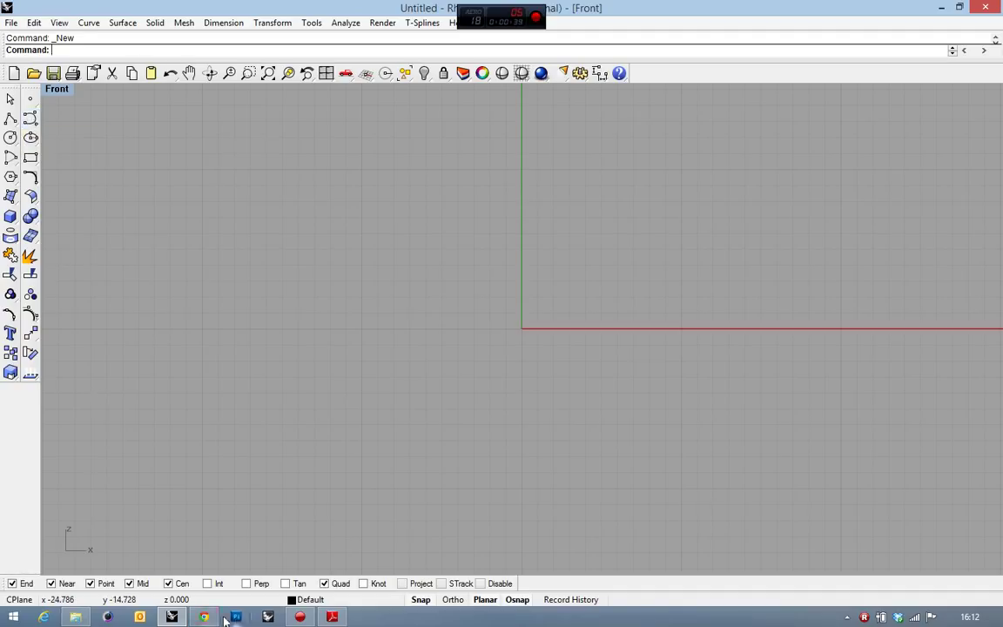
{"action": "mouse_move", "coordinate": [204, 617]}
{"action": "left_click", "coordinate": [208, 533]}
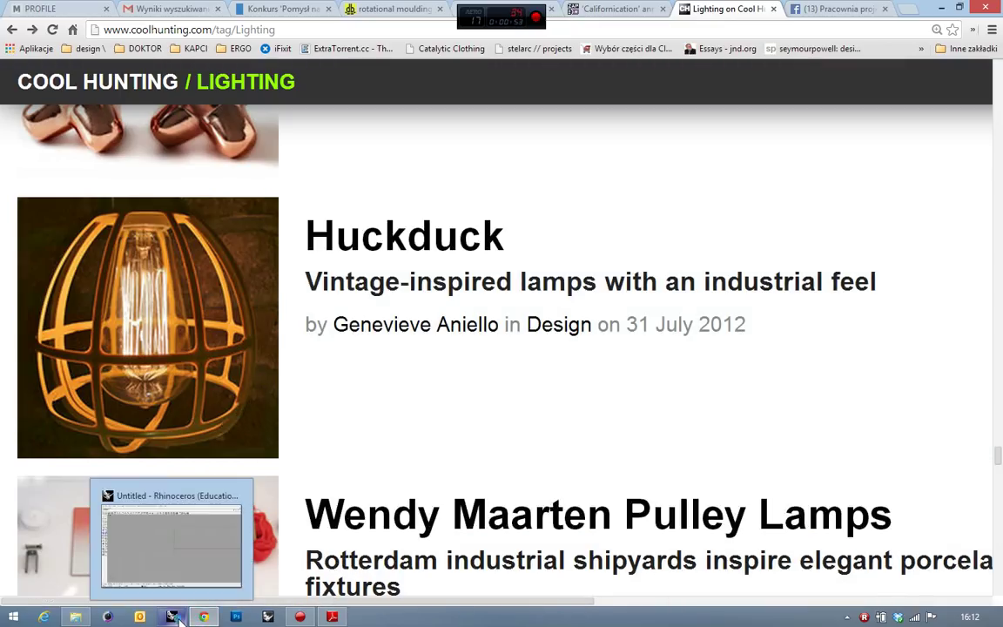
{"action": "left_click", "coordinate": [174, 618]}
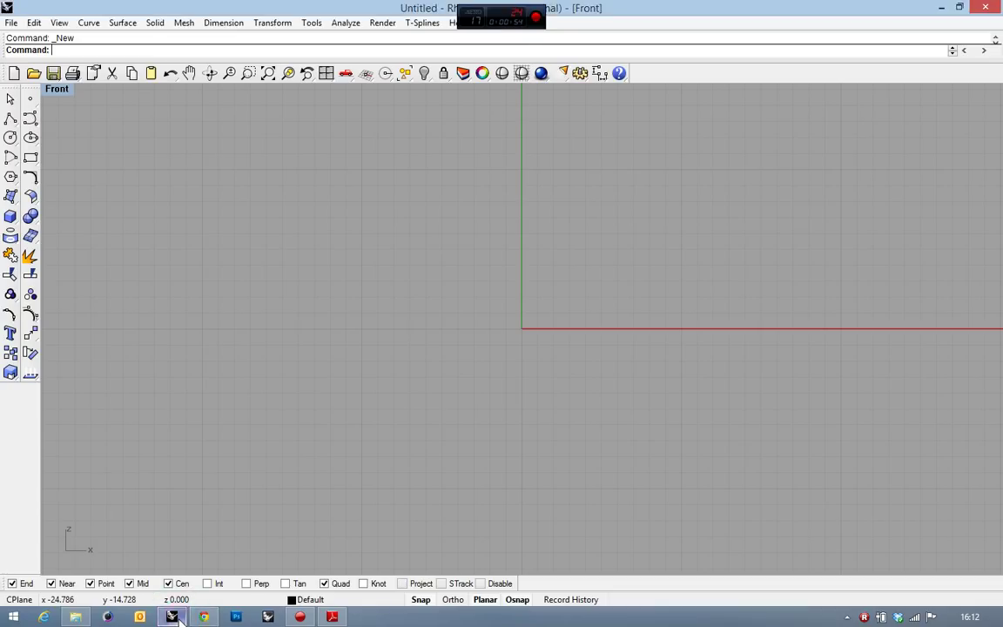
Draw a shallow start-end arc for the base, starting at the origin and rising to the right
{"action": "left_click", "coordinate": [10, 161]}
{"action": "left_click", "coordinate": [70, 173]}
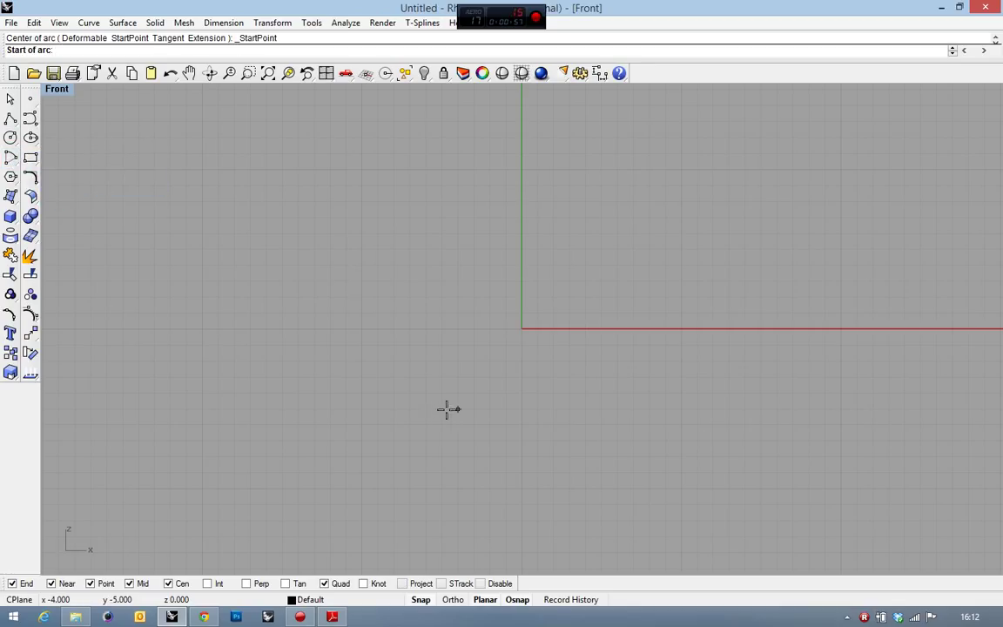
{"action": "type", "text": "0"}
{"action": "key", "text": "Return"}
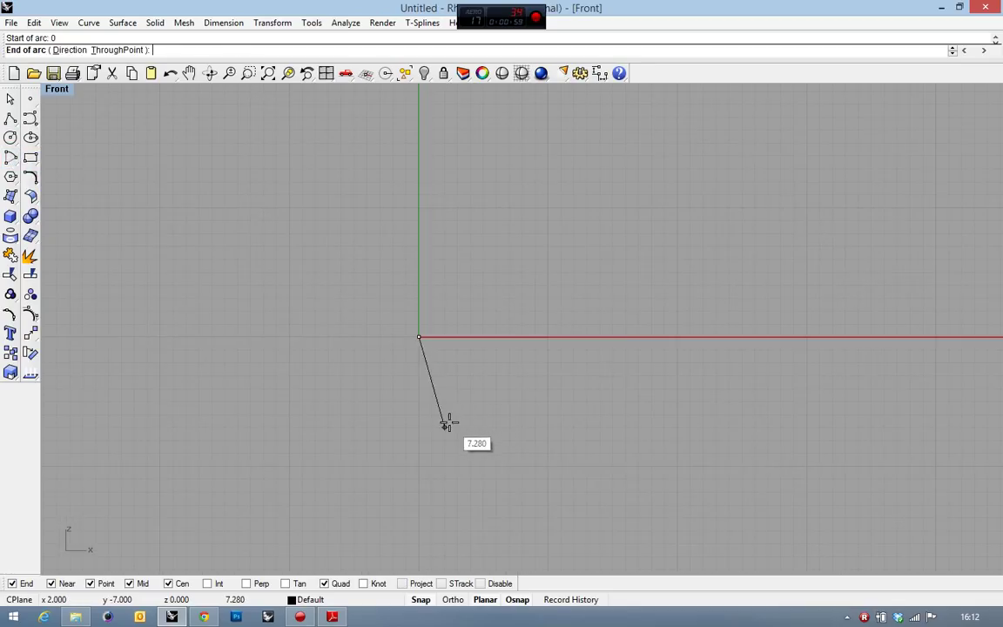
{"action": "scroll", "coordinate": [447, 424], "scroll_direction": "down", "scroll_amount": 2}
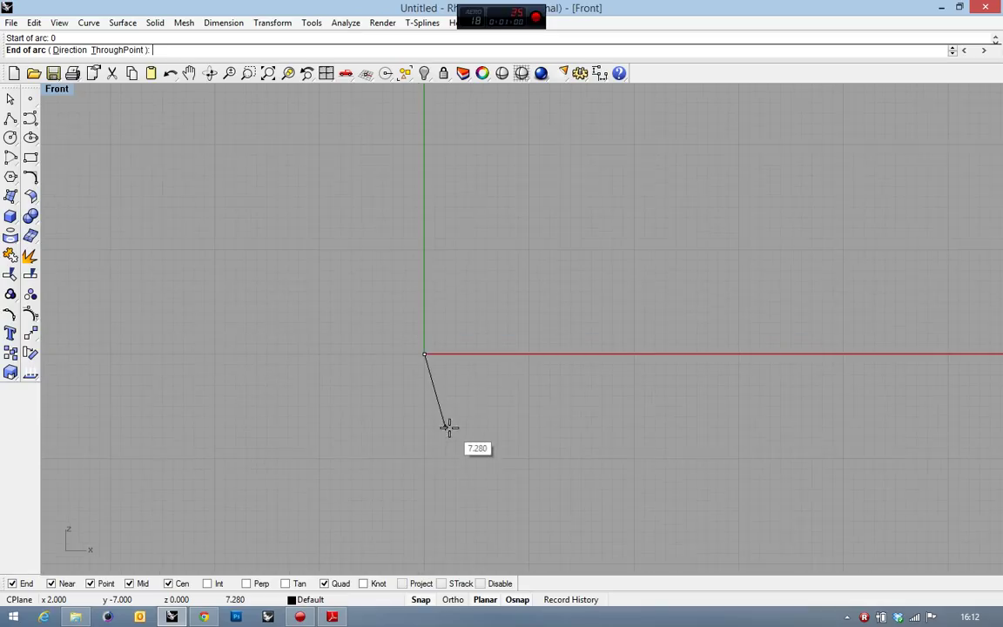
{"action": "left_click", "coordinate": [655, 291]}
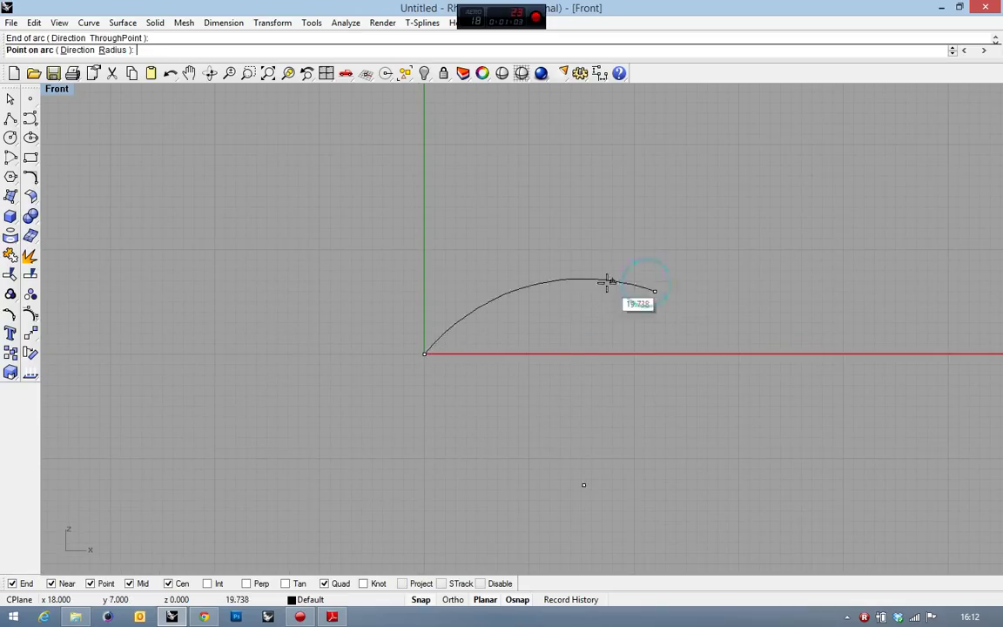
{"action": "left_click", "coordinate": [513, 344]}
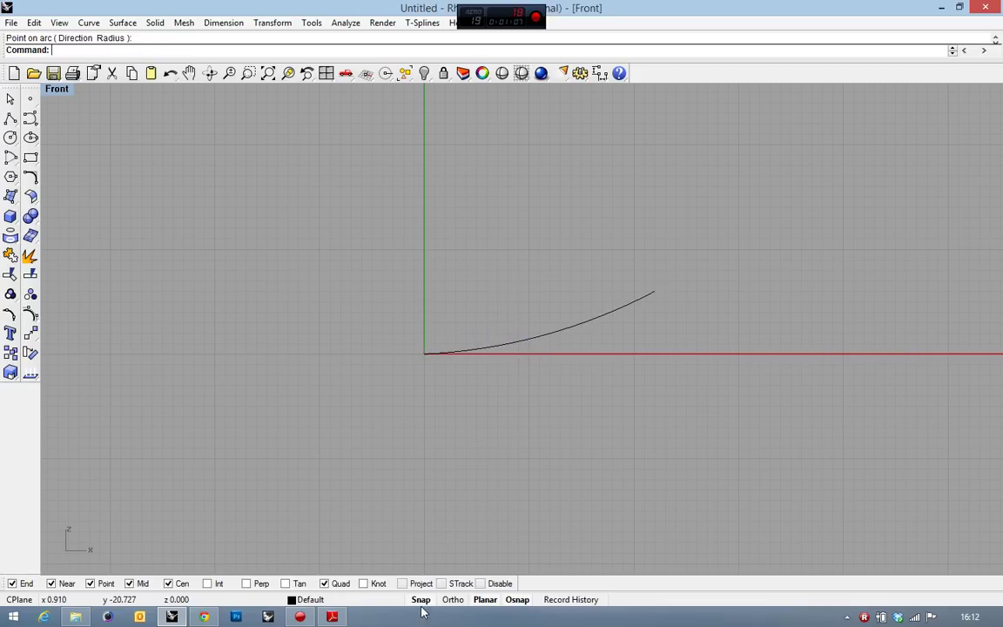
Draw the tall side arc from the base arc's end up to the top
{"action": "scroll", "coordinate": [667, 427], "scroll_direction": "down", "scroll_amount": 5}
{"action": "key", "text": "Return"}
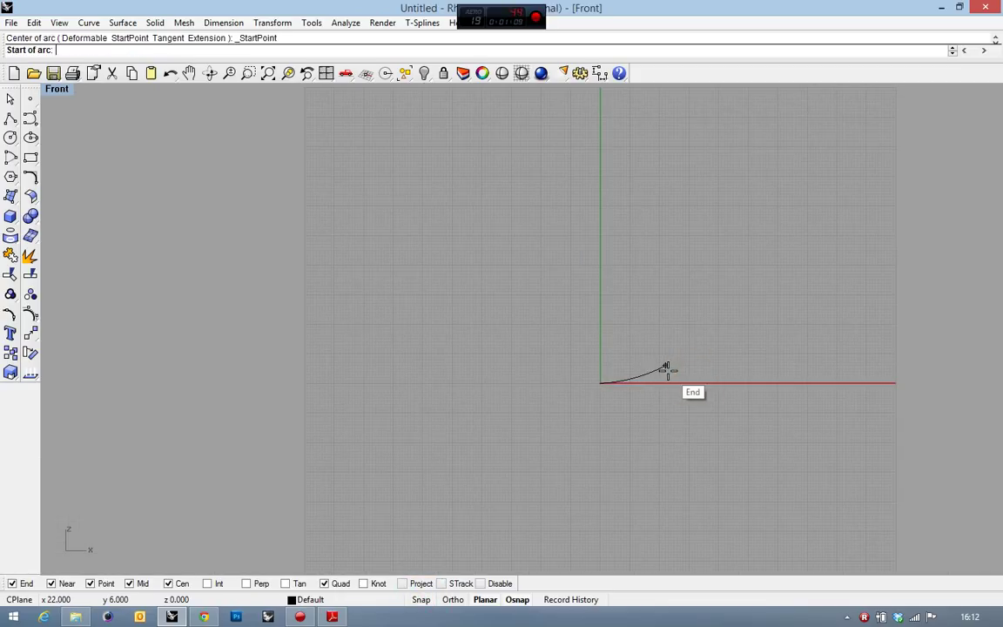
{"action": "left_click", "coordinate": [664, 371]}
{"action": "scroll", "coordinate": [623, 235], "scroll_direction": "up", "scroll_amount": 3}
{"action": "scroll", "coordinate": [697, 428], "scroll_direction": "down", "scroll_amount": 1}
{"action": "scroll", "coordinate": [649, 278], "scroll_direction": "up", "scroll_amount": 1}
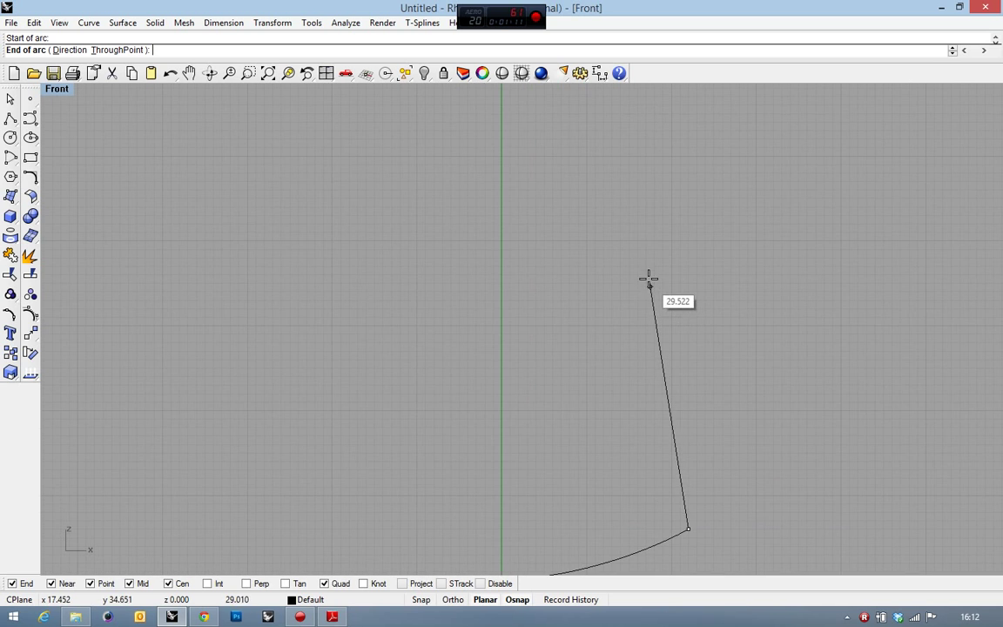
{"action": "left_click", "coordinate": [589, 256]}
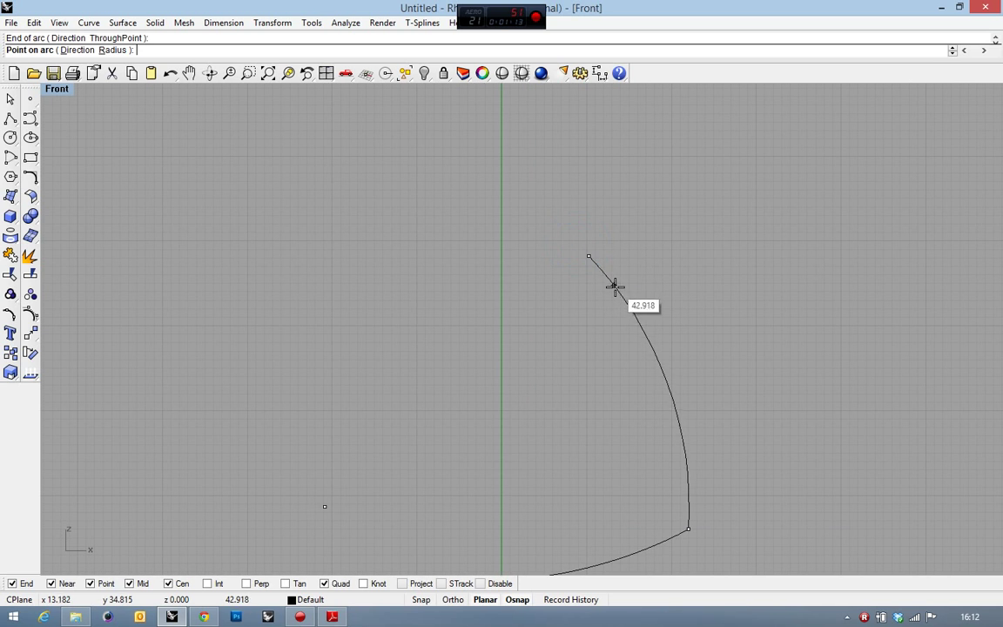
{"action": "left_click", "coordinate": [607, 278]}
Try an arc from the side arc's top to the central axis, then cancel it
{"action": "scroll", "coordinate": [567, 252], "scroll_direction": "up", "scroll_amount": 2}
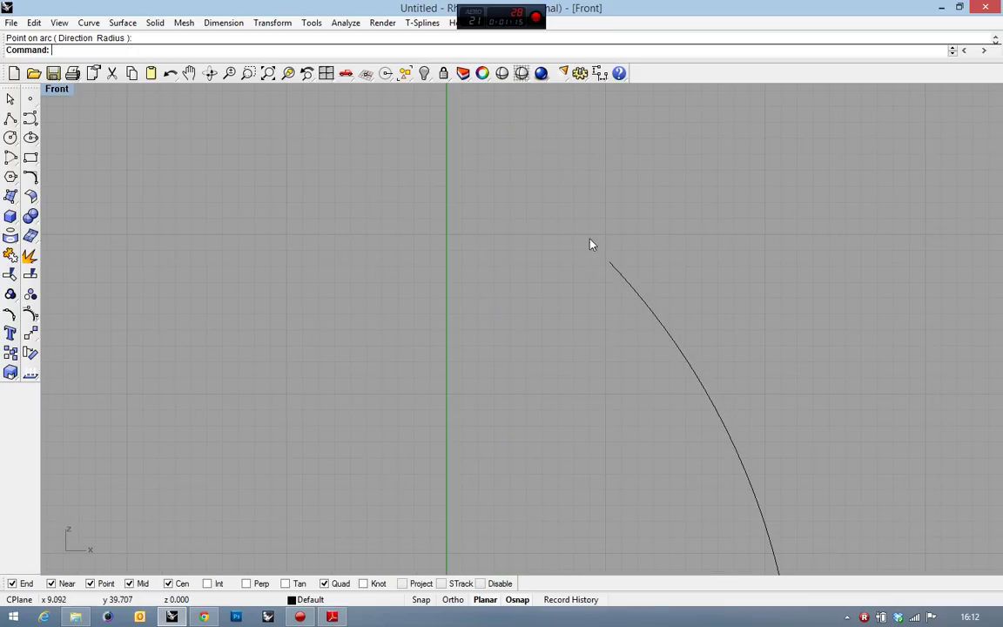
{"action": "key", "text": "Return"}
{"action": "left_click", "coordinate": [609, 262]}
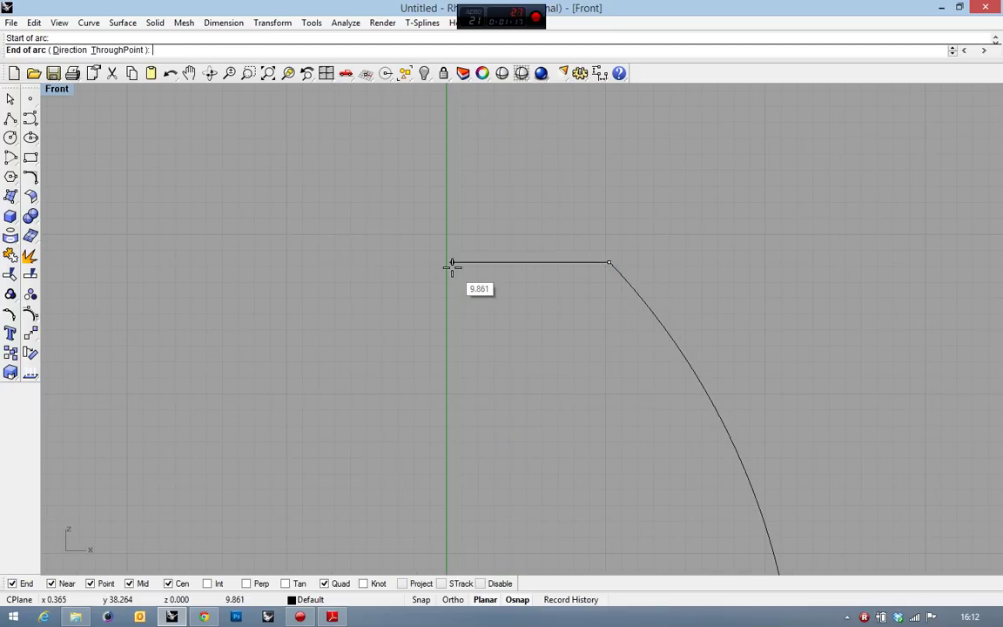
{"action": "scroll", "coordinate": [452, 224], "scroll_direction": "down", "scroll_amount": 3}
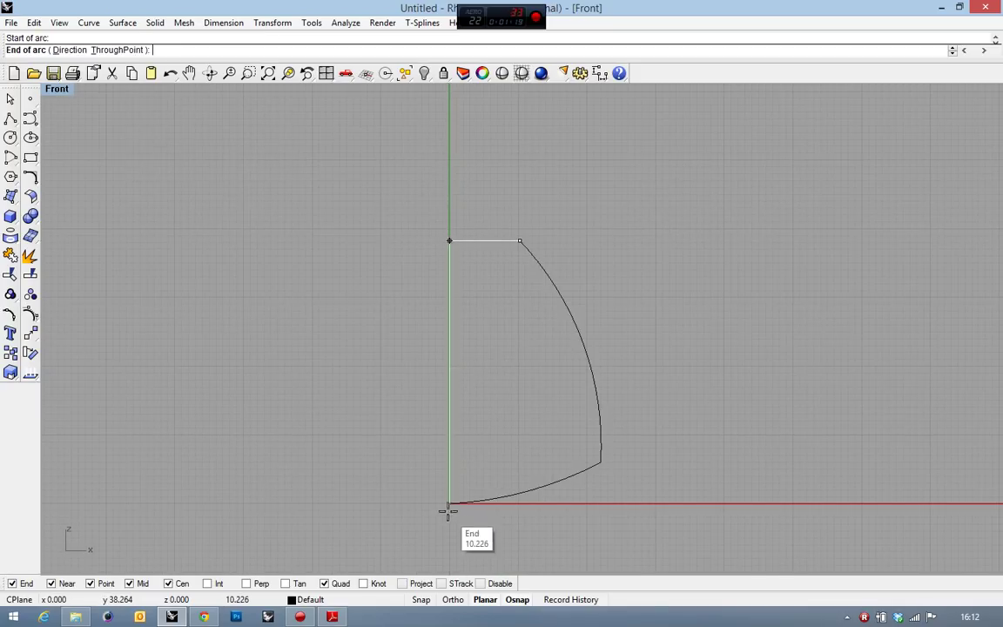
{"action": "left_click", "coordinate": [449, 504]}
{"action": "scroll", "coordinate": [476, 239], "scroll_direction": "up", "scroll_amount": 2}
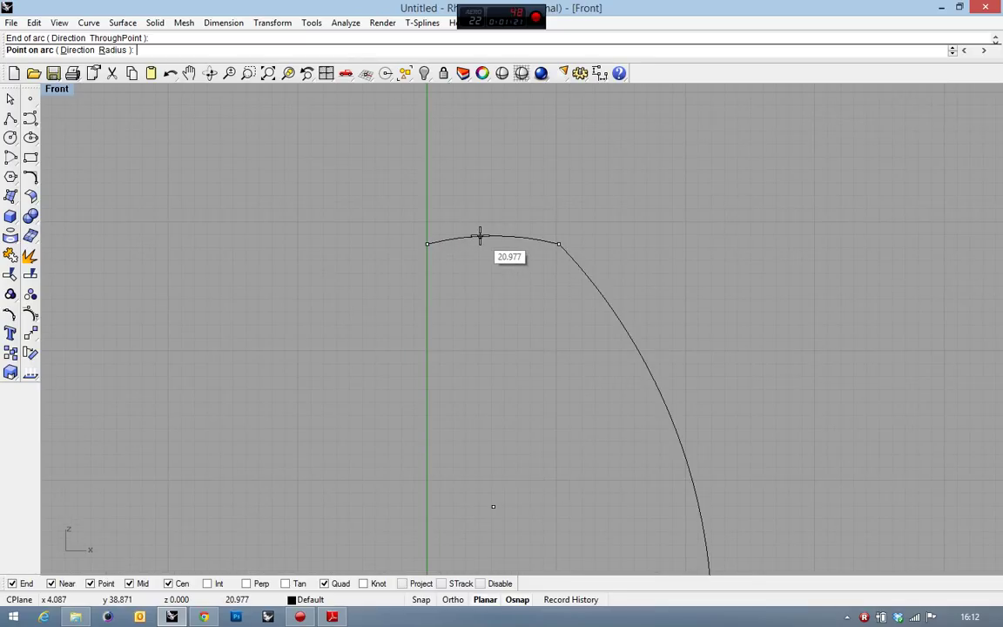
{"action": "key", "text": "Escape"}
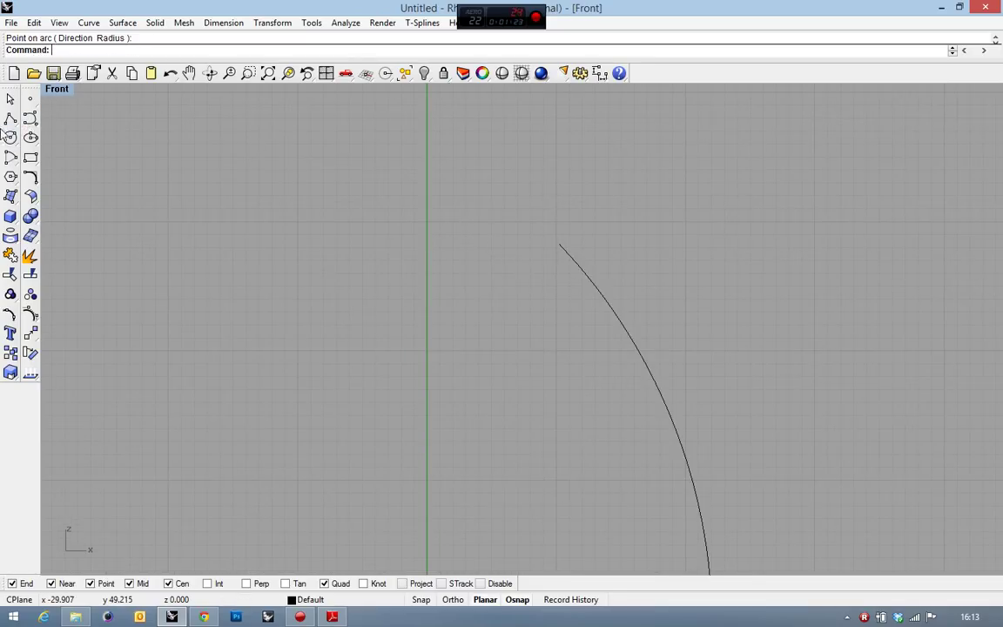
Draw a polyline from the side arc's top across to the axis and down to the origin
{"action": "left_click", "coordinate": [8, 119]}
{"action": "left_click", "coordinate": [558, 245]}
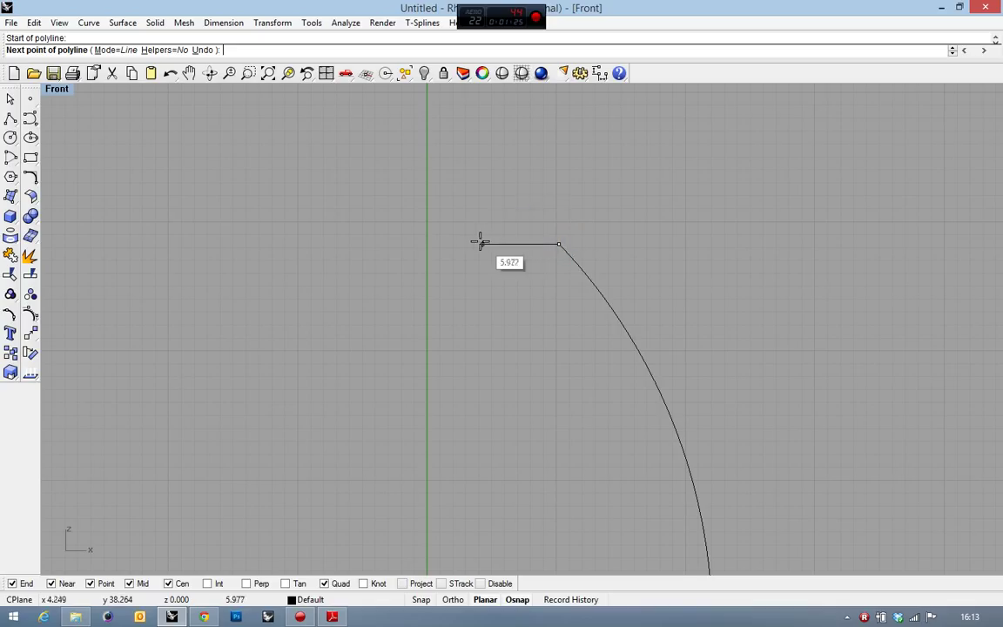
{"action": "scroll", "coordinate": [464, 243], "scroll_direction": "down", "scroll_amount": 5}
{"action": "left_click", "coordinate": [450, 233]}
{"action": "left_click", "coordinate": [450, 373]}
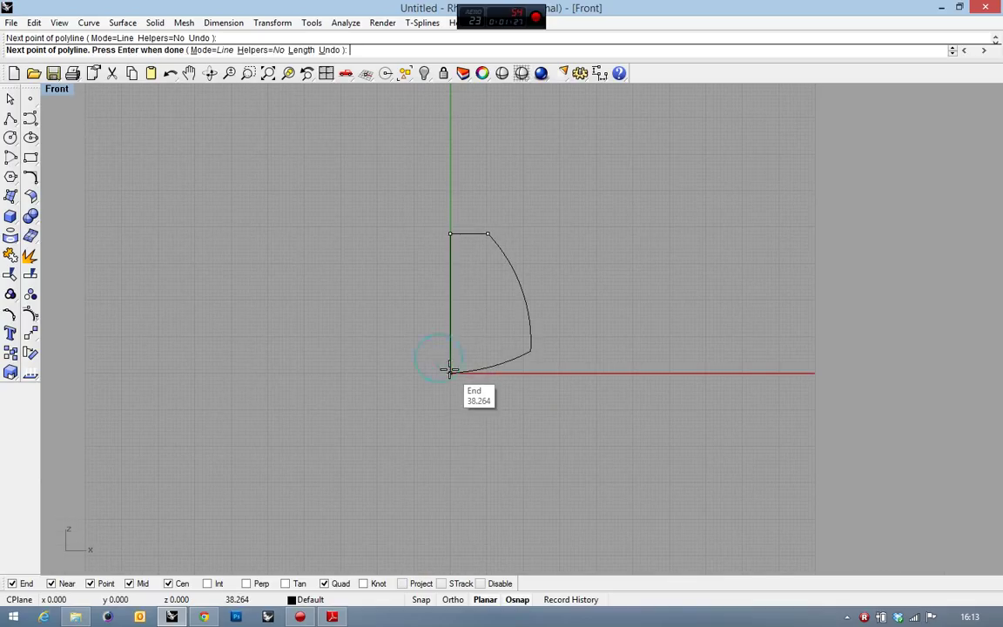
{"action": "key", "text": "Return"}
{"action": "scroll", "coordinate": [488, 261], "scroll_direction": "up", "scroll_amount": 1}
{"action": "scroll", "coordinate": [486, 262], "scroll_direction": "up", "scroll_amount": 2}
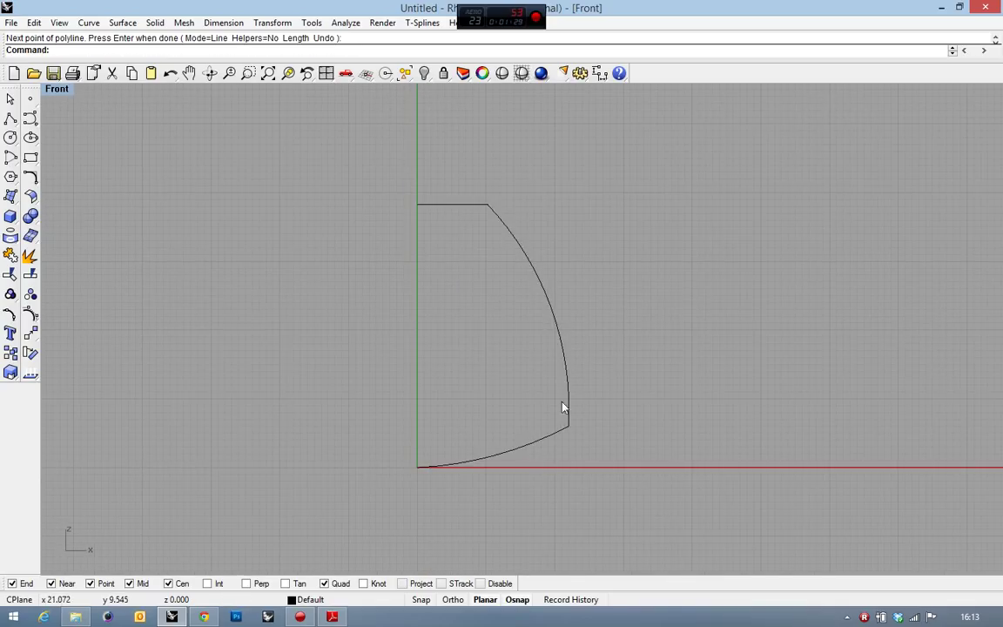
Fillet the joint between the bottom arc and side arc with radius 10
{"action": "left_click", "coordinate": [30, 177]}
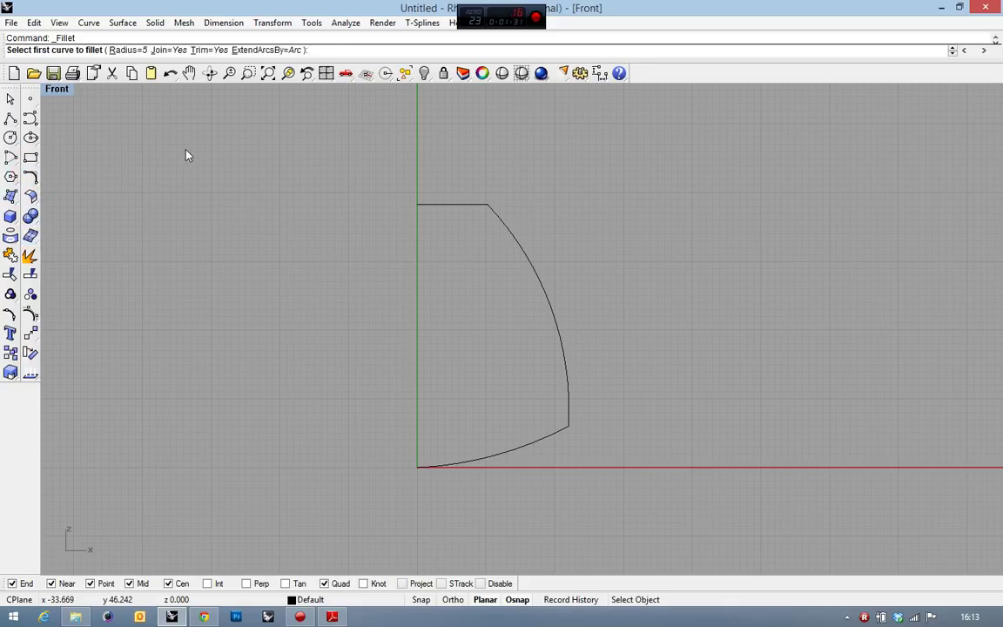
{"action": "type", "text": "10"}
{"action": "key", "text": "Return"}
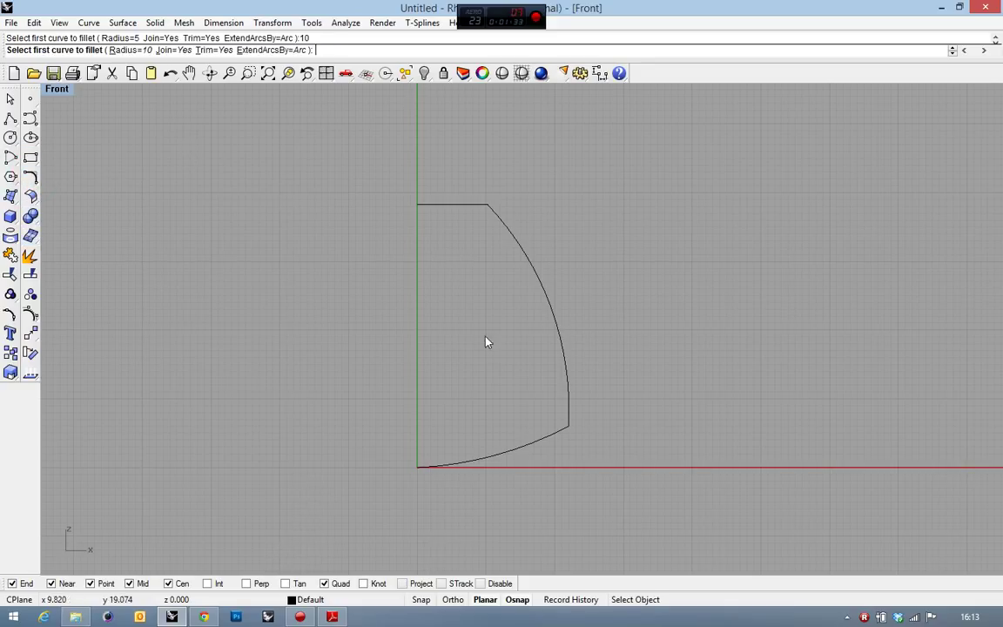
{"action": "left_click", "coordinate": [562, 430]}
{"action": "left_click", "coordinate": [567, 416]}
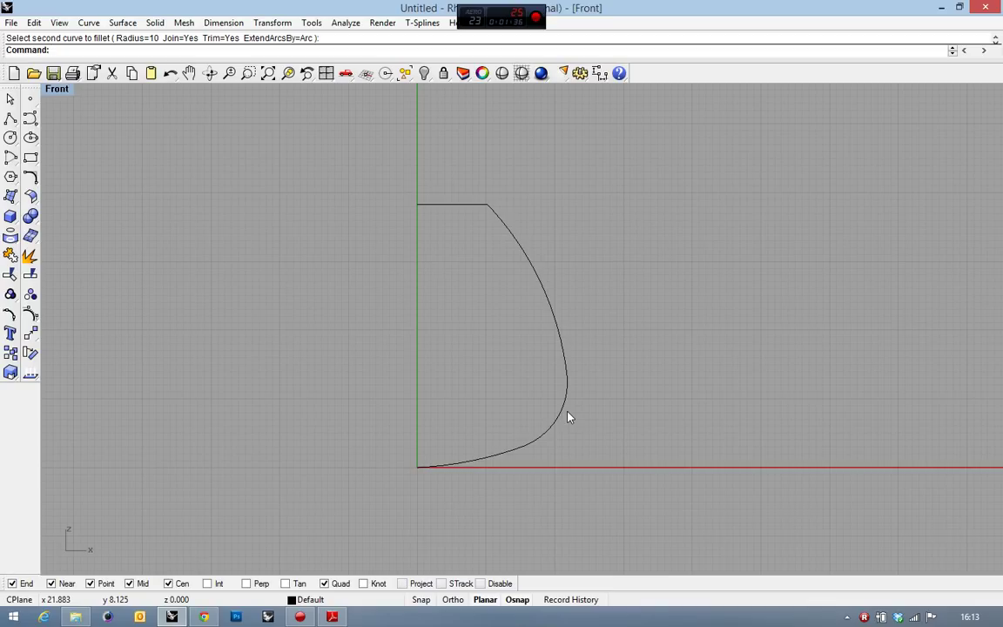
{"action": "scroll", "coordinate": [462, 181], "scroll_direction": "up", "scroll_amount": 3}
Fillet the side arc's corner with the top line at radius 5, then select the profile
{"action": "key", "text": "Return"}
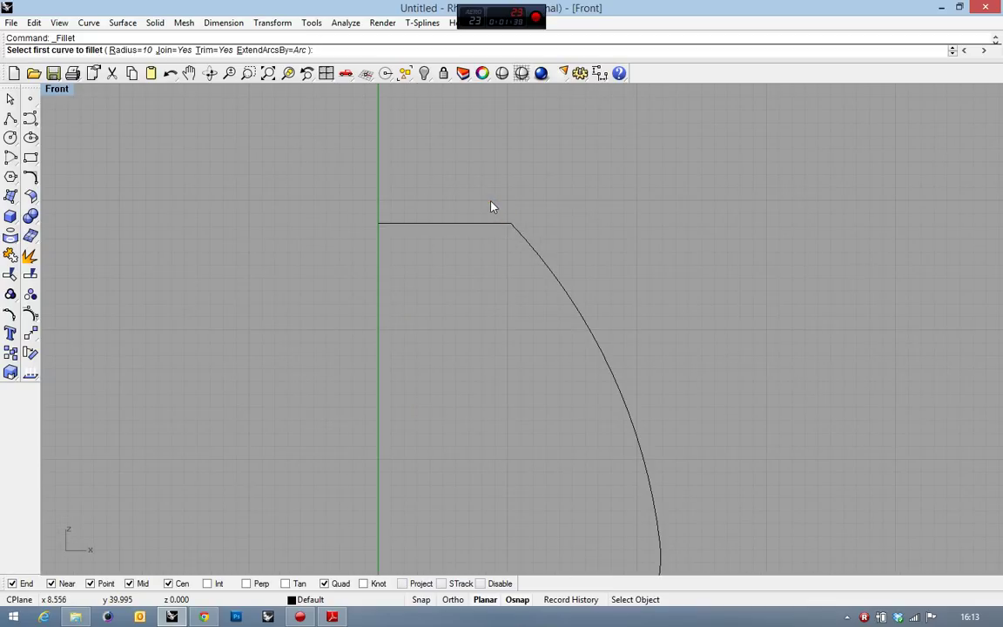
{"action": "type", "text": "5"}
{"action": "key", "text": "Return"}
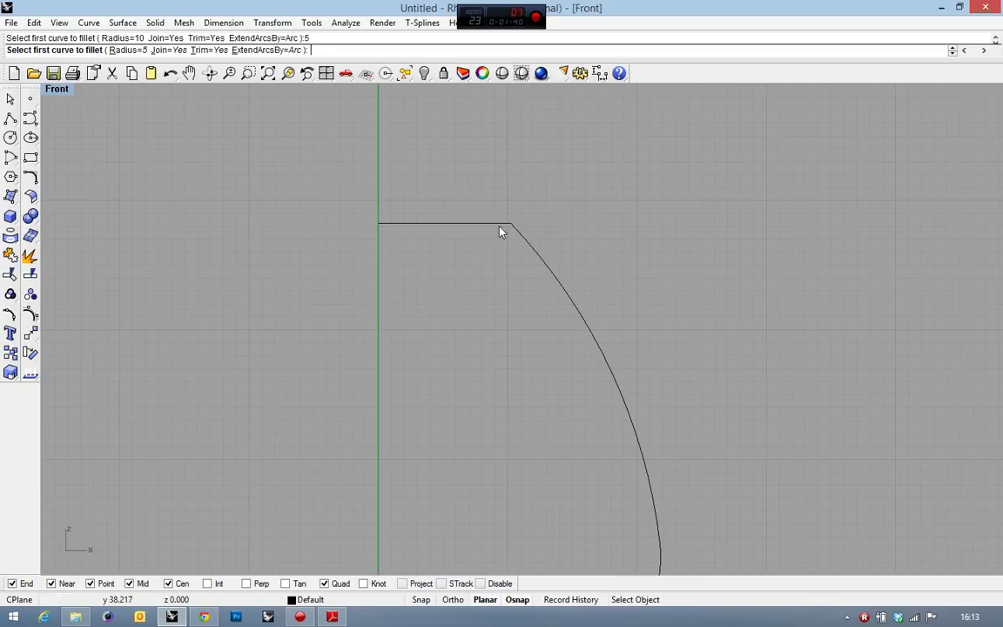
{"action": "left_click", "coordinate": [536, 252]}
{"action": "left_click", "coordinate": [500, 223]}
{"action": "scroll", "coordinate": [536, 196], "scroll_direction": "down", "scroll_amount": 2}
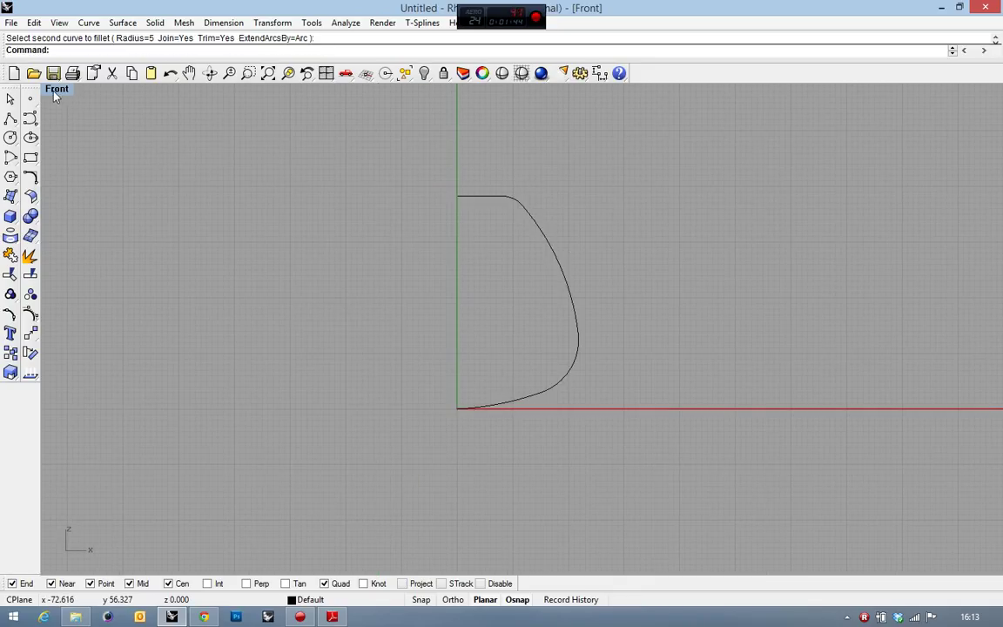
{"action": "left_click", "coordinate": [517, 211]}
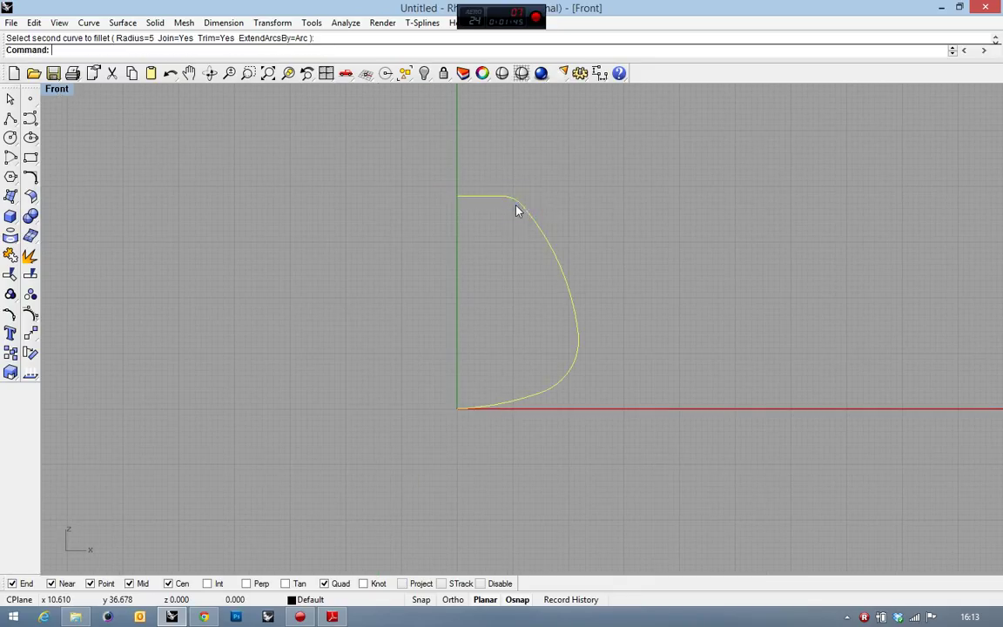
{"action": "left_click", "coordinate": [11, 201]}
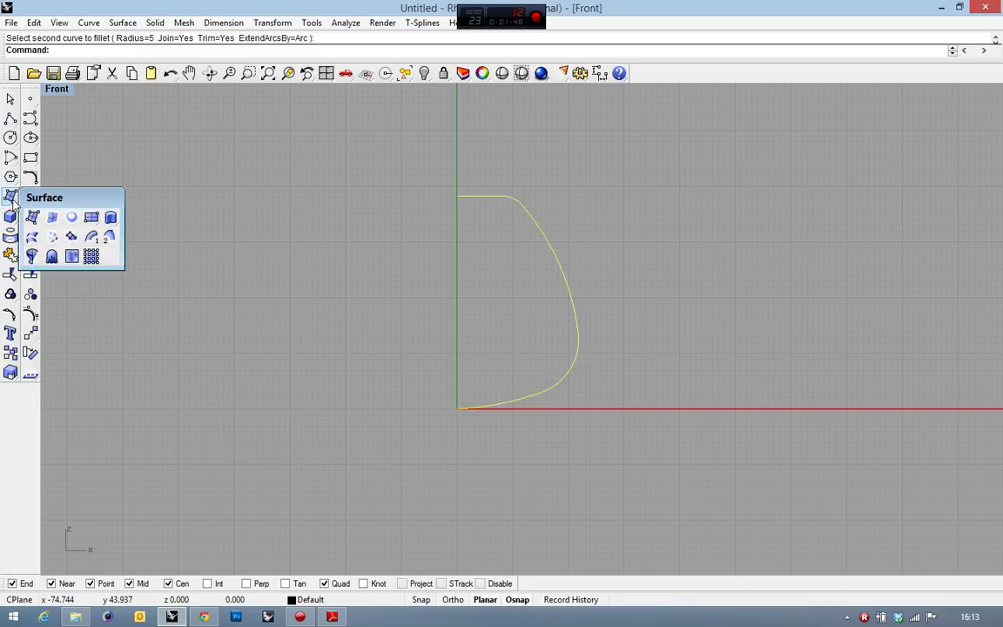
Revolve the profile a full circle about the vertical axis from the origin to its top
{"action": "left_click", "coordinate": [30, 256]}
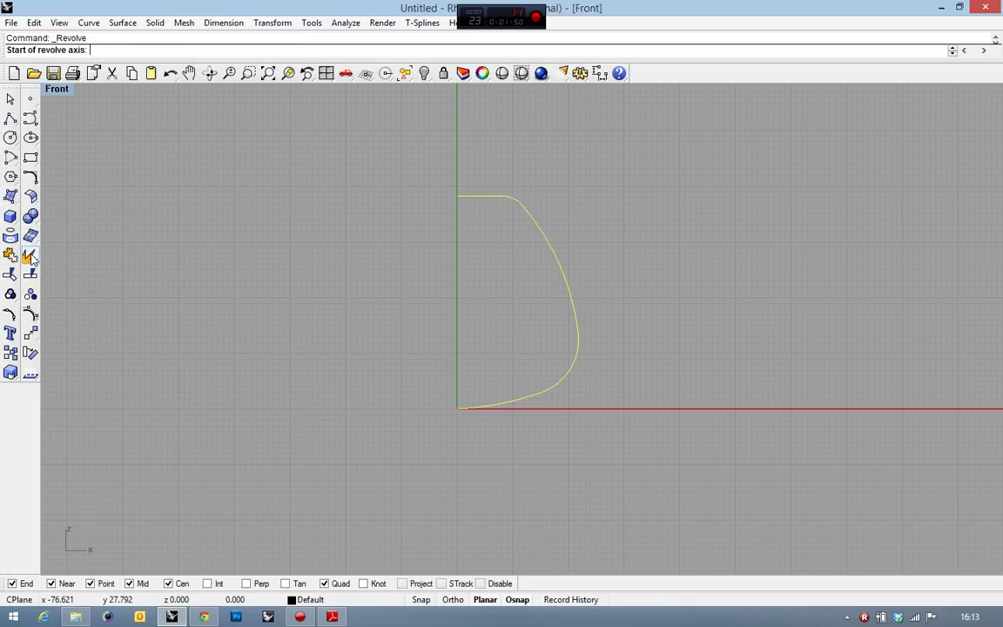
{"action": "left_click", "coordinate": [458, 410]}
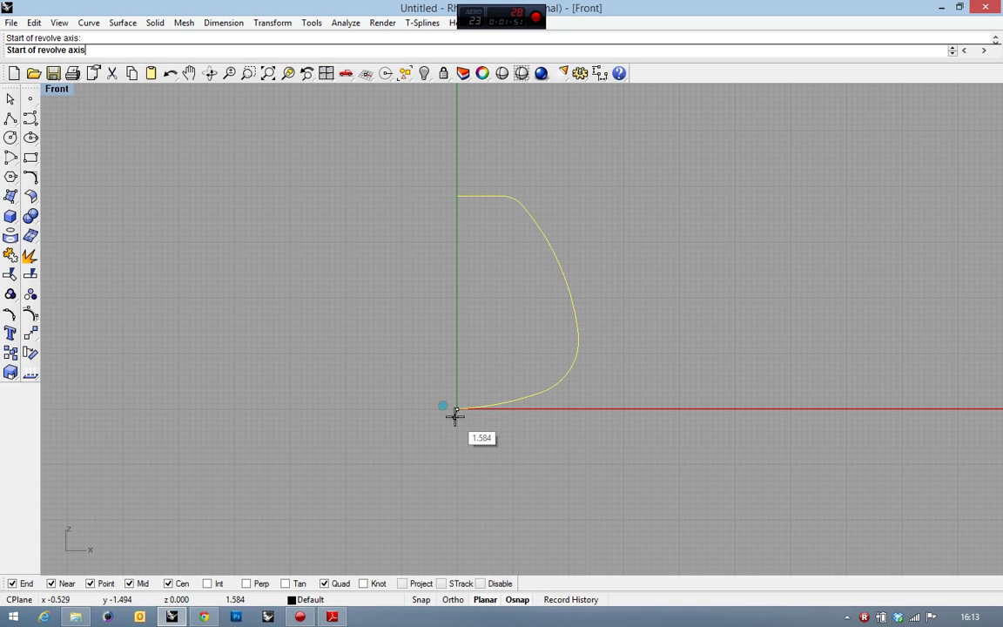
{"action": "left_click", "coordinate": [458, 196]}
{"action": "left_click", "coordinate": [220, 50]}
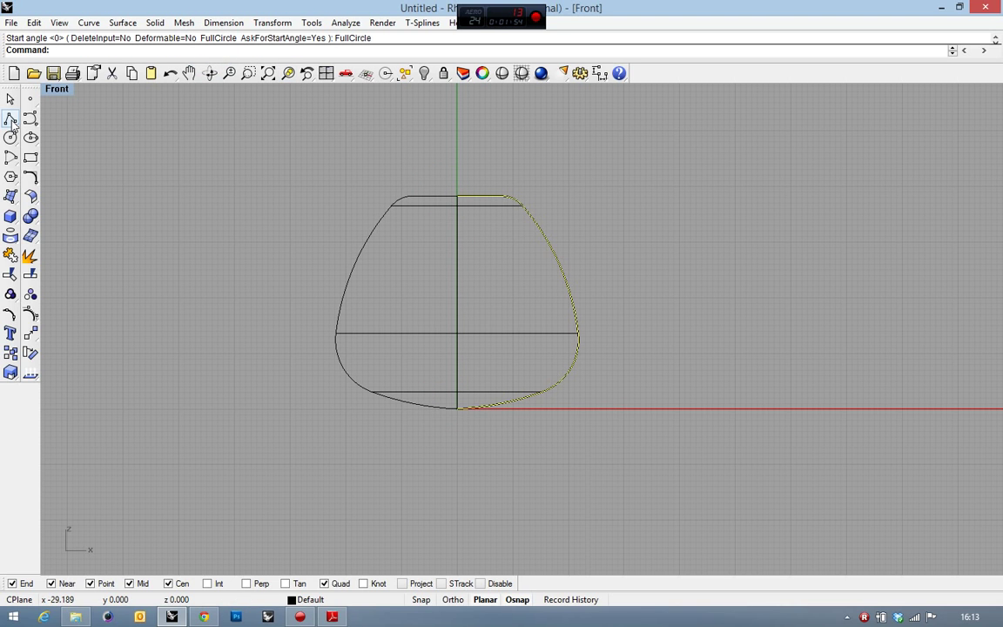
Maximize Perspective in Shaded display and orbit to inspect the shade, then restore four views
{"action": "double_click", "coordinate": [57, 89]}
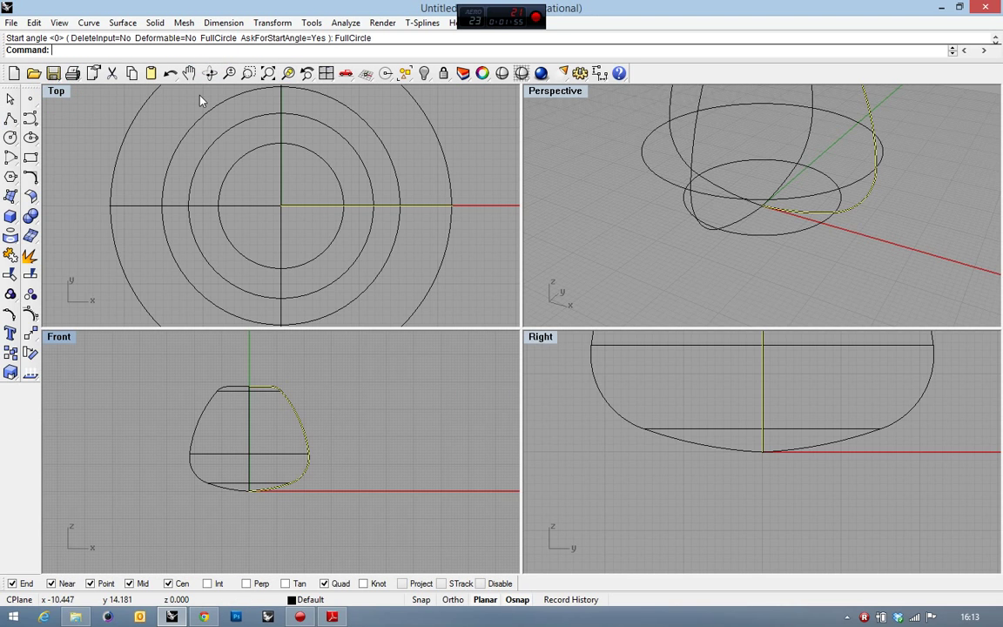
{"action": "double_click", "coordinate": [551, 91]}
{"action": "scroll", "coordinate": [466, 271], "scroll_direction": "down", "scroll_amount": 5}
{"action": "left_click", "coordinate": [88, 91]}
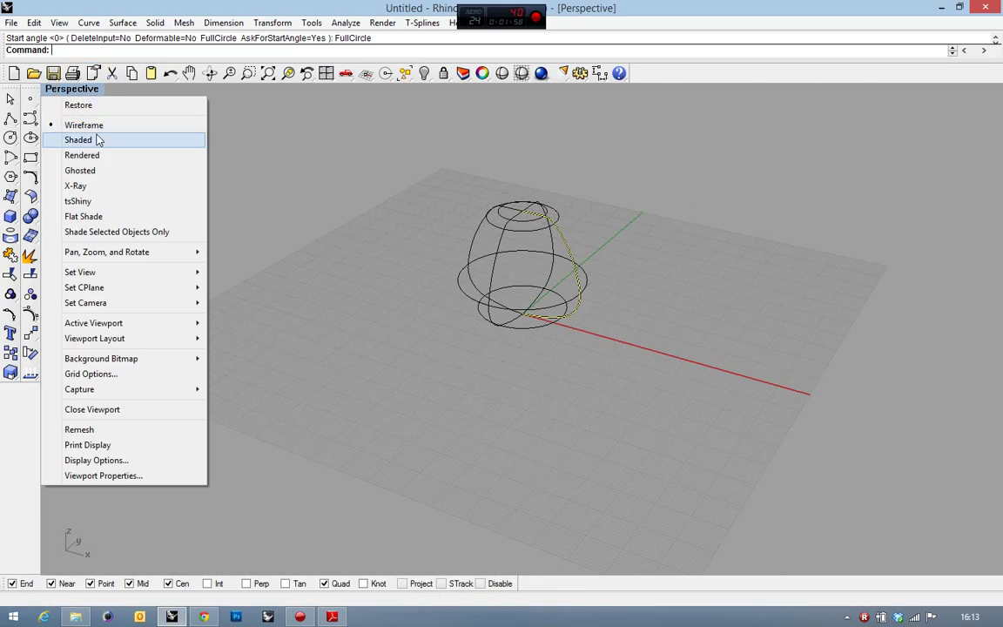
{"action": "left_click", "coordinate": [130, 139]}
{"action": "scroll", "coordinate": [576, 390], "scroll_direction": "up", "scroll_amount": 3}
{"action": "mouse_move", "coordinate": [577, 390]}
{"action": "right_mouse_down"}
{"action": "mouse_move", "coordinate": [580, 262]}
{"action": "mouse_move", "coordinate": [786, 185]}
{"action": "mouse_move", "coordinate": [770, 243]}
{"action": "mouse_move", "coordinate": [716, 202]}
{"action": "mouse_move", "coordinate": [624, 370]}
{"action": "right_mouse_up"}
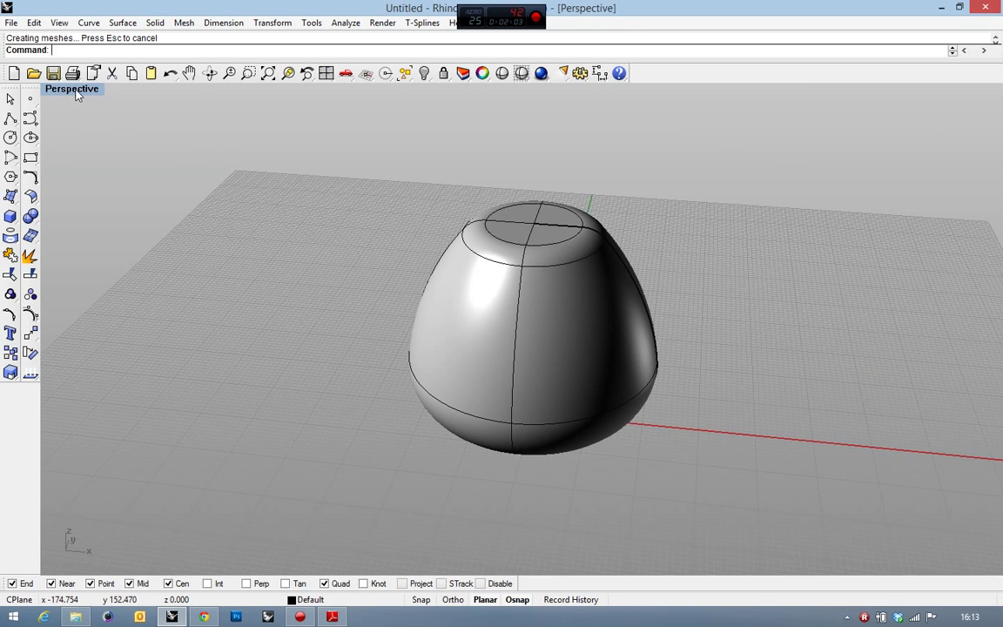
{"action": "double_click", "coordinate": [77, 90]}
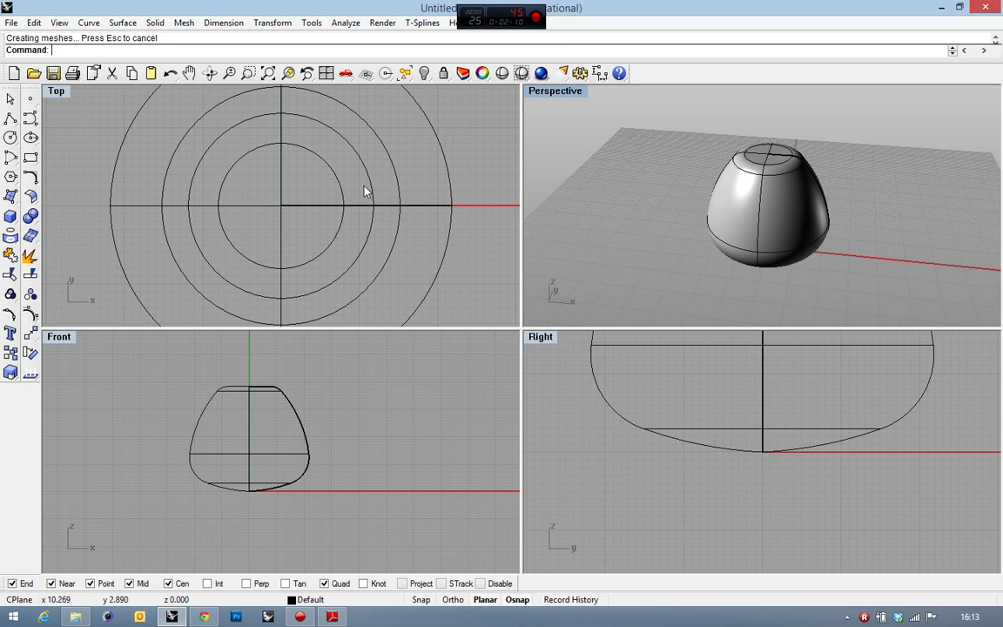
Select the revolved shade surface and hide it
{"action": "scroll", "coordinate": [473, 239], "scroll_direction": "down", "scroll_amount": 3}
{"action": "left_click", "coordinate": [770, 228]}
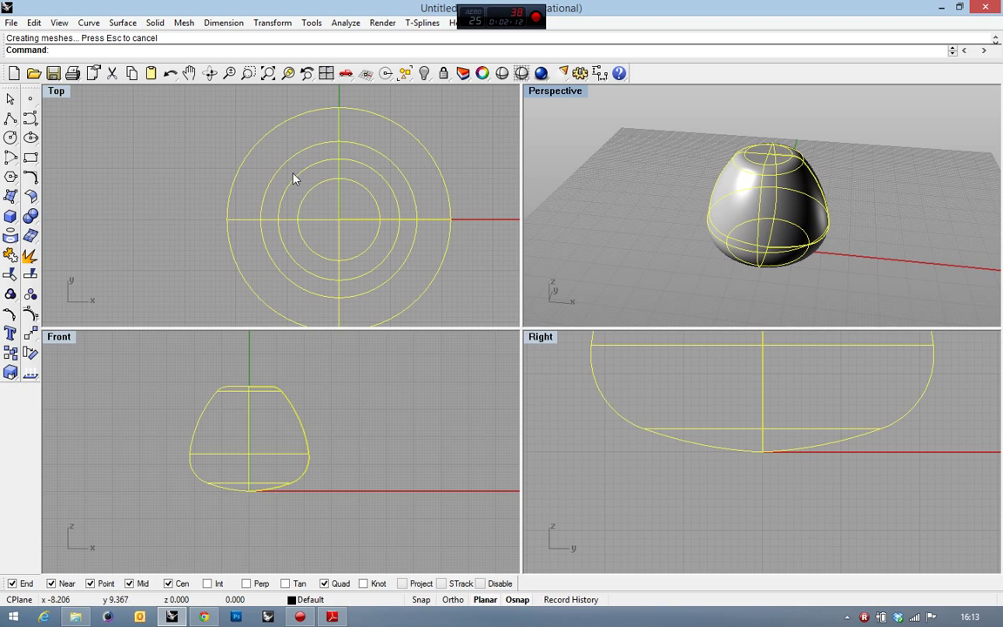
{"action": "left_click", "coordinate": [425, 74]}
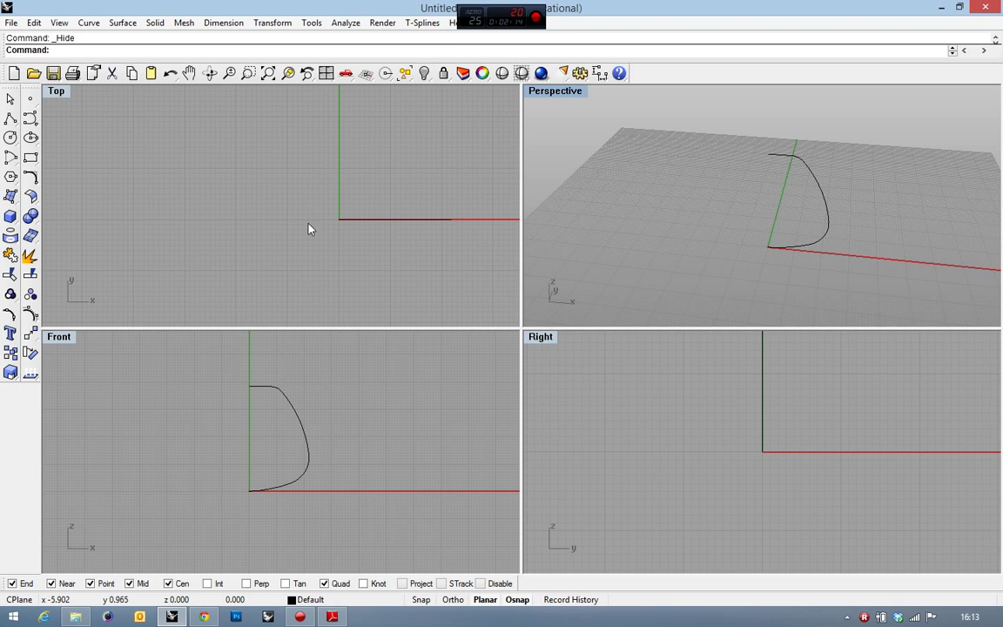
In a maximized Top view, draw a vertical line starting at the origin (0)
{"action": "double_click", "coordinate": [57, 92]}
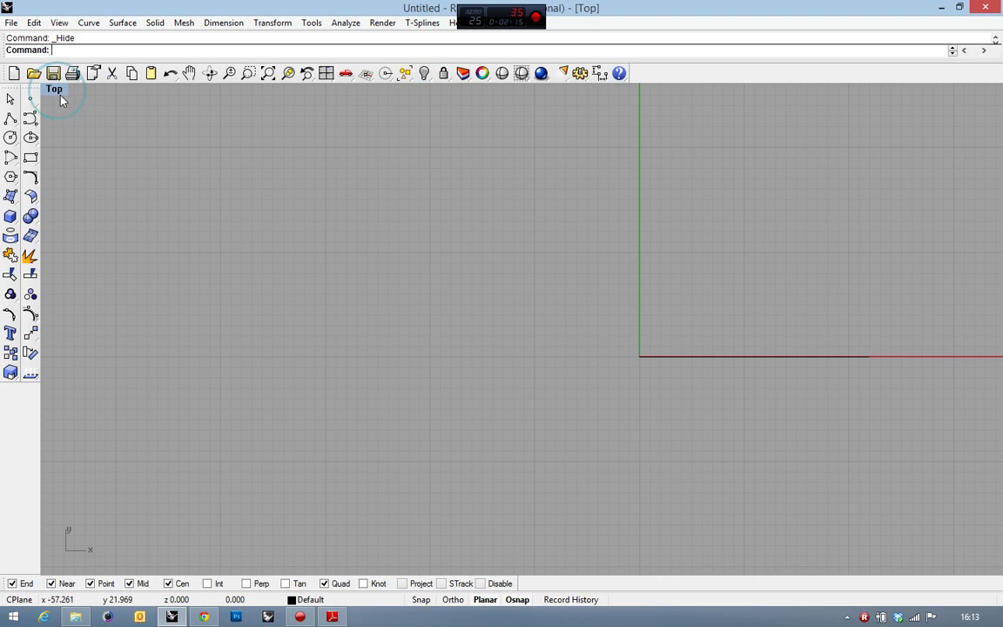
{"action": "left_click", "coordinate": [11, 119]}
{"action": "type", "text": "0"}
{"action": "key", "text": "Return"}
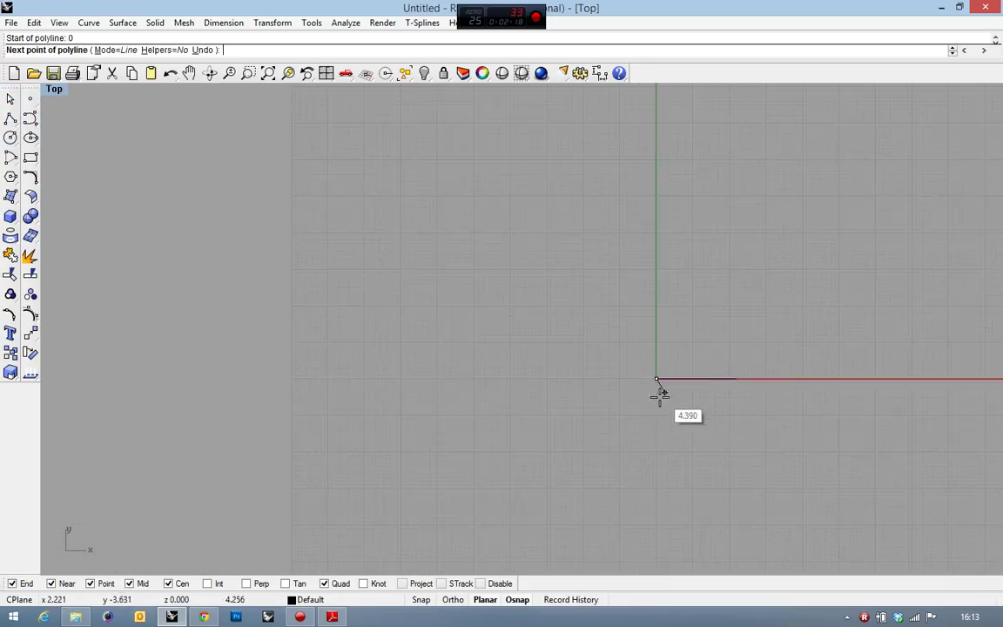
{"action": "scroll", "coordinate": [660, 397], "scroll_direction": "down", "scroll_amount": 3}
{"action": "left_click", "coordinate": [660, 242]}
{"action": "key", "text": "Return"}
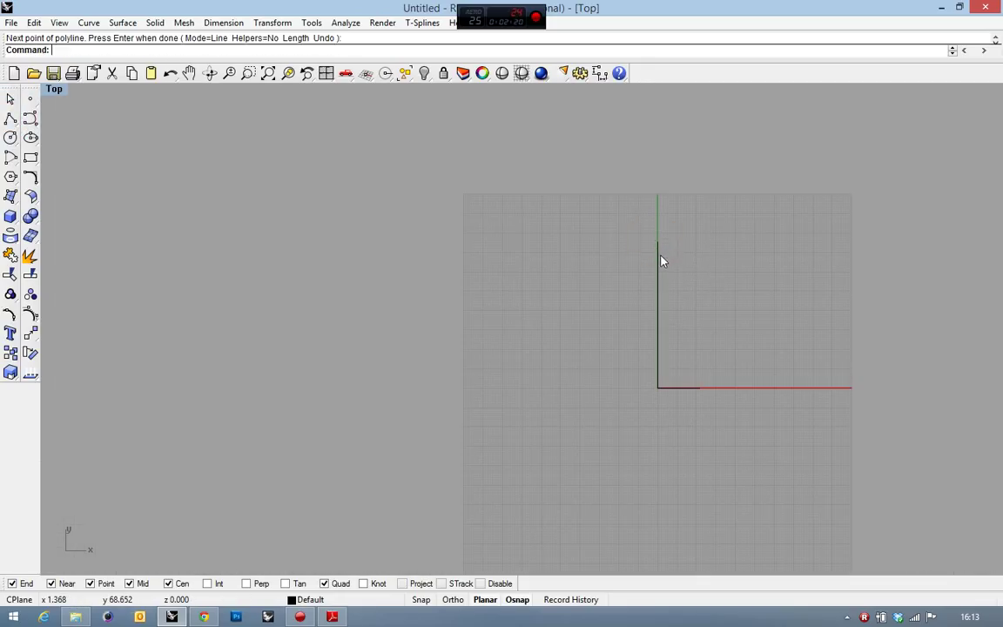
Move the line down so it straddles the origin
{"action": "left_click_drag", "start_coordinate": [662, 261], "coordinate": [667, 310]}
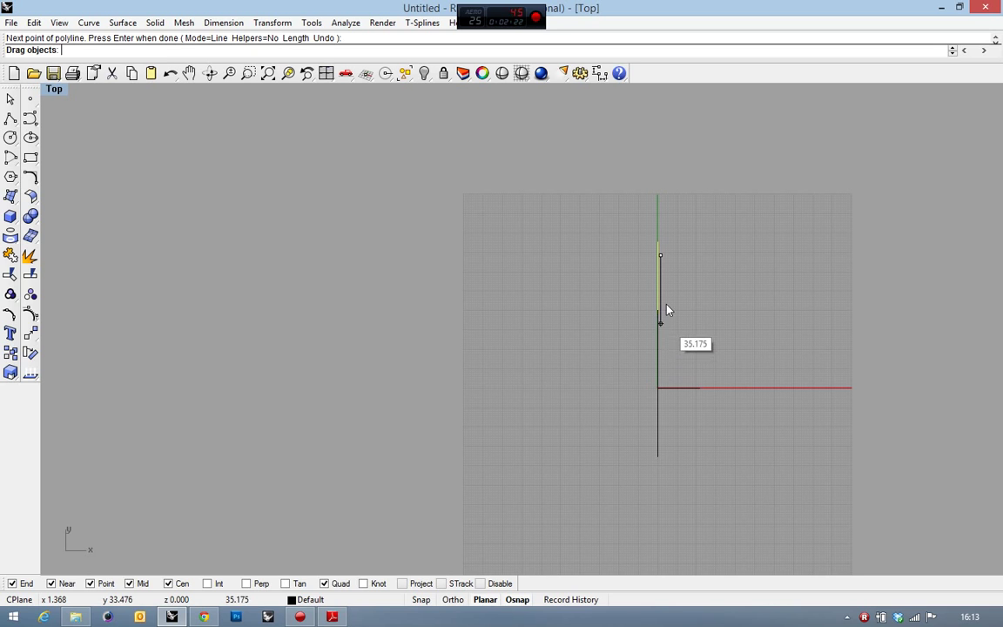
{"action": "key", "text": "Escape"}
{"action": "left_click", "coordinate": [28, 320]}
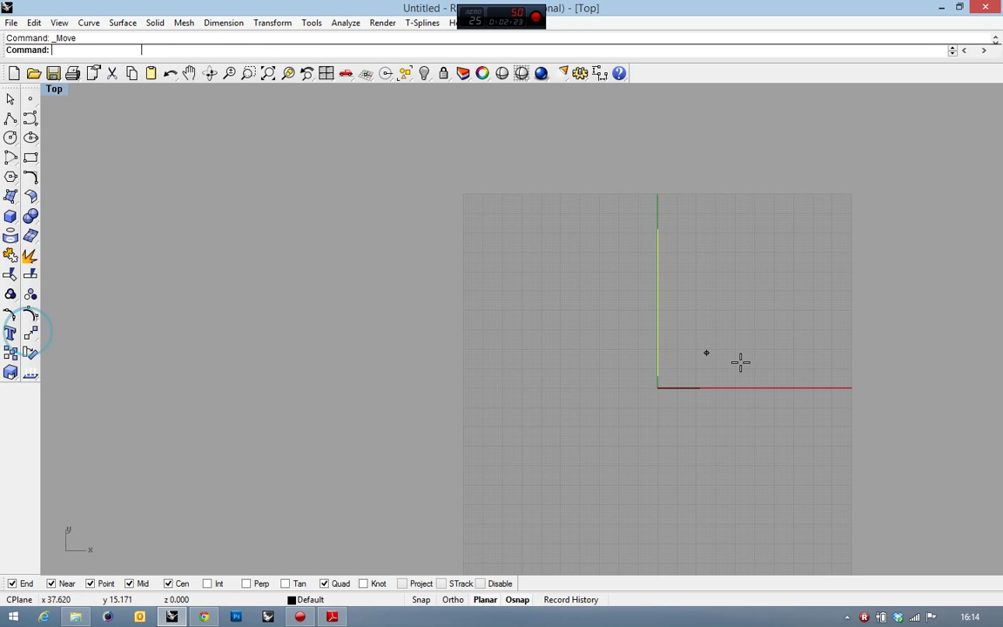
{"action": "left_click", "coordinate": [657, 292]}
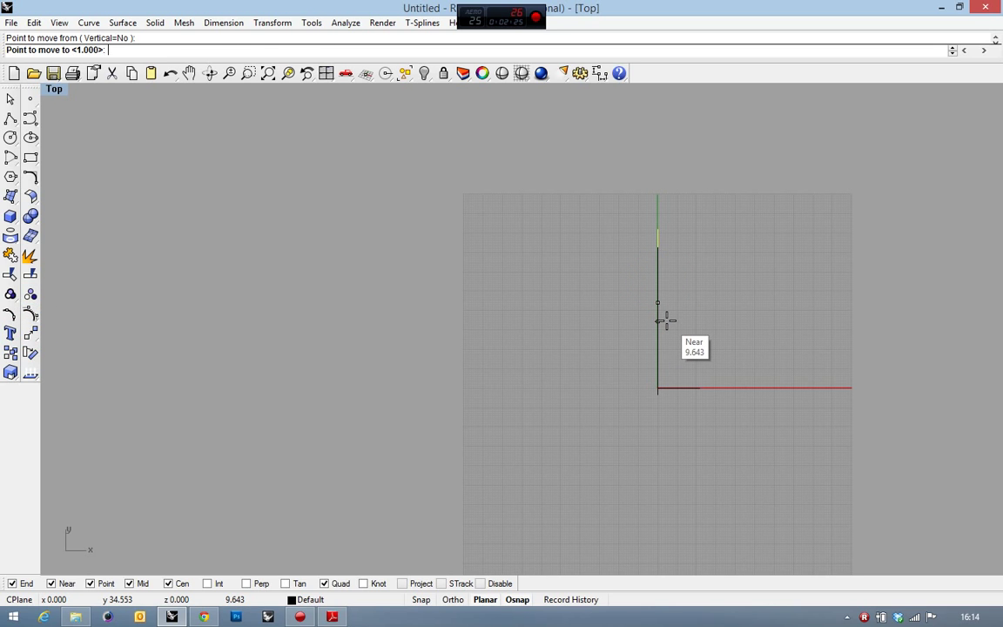
{"action": "left_click", "coordinate": [673, 366]}
{"action": "scroll", "coordinate": [671, 386], "scroll_direction": "up", "scroll_amount": 1}
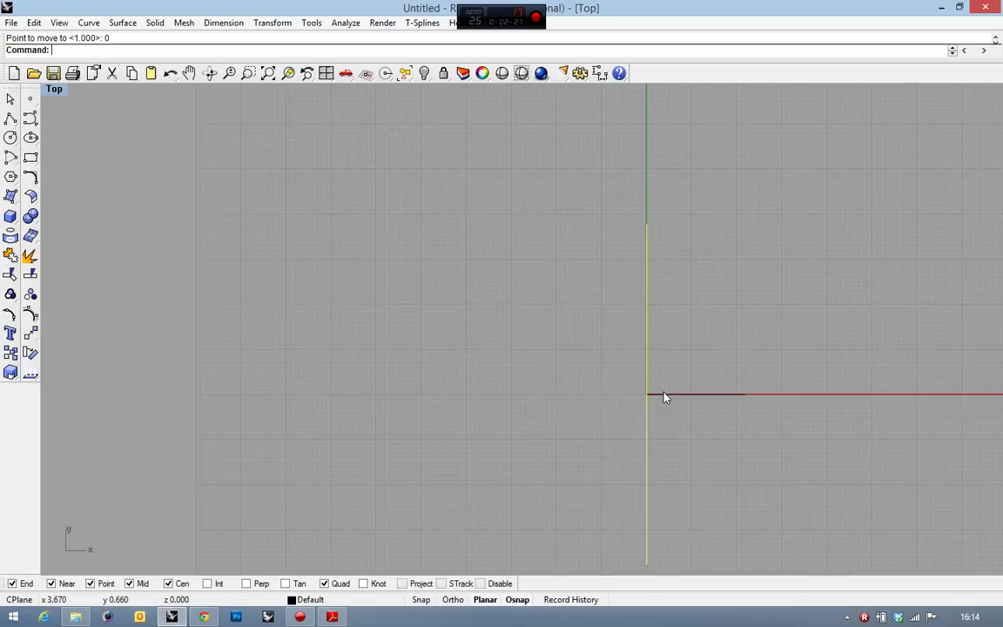
{"action": "scroll", "coordinate": [546, 208], "scroll_direction": "down", "scroll_amount": 2}
{"action": "scroll", "coordinate": [603, 277], "scroll_direction": "up", "scroll_amount": 2}
{"action": "scroll", "coordinate": [606, 278], "scroll_direction": "up", "scroll_amount": 1}
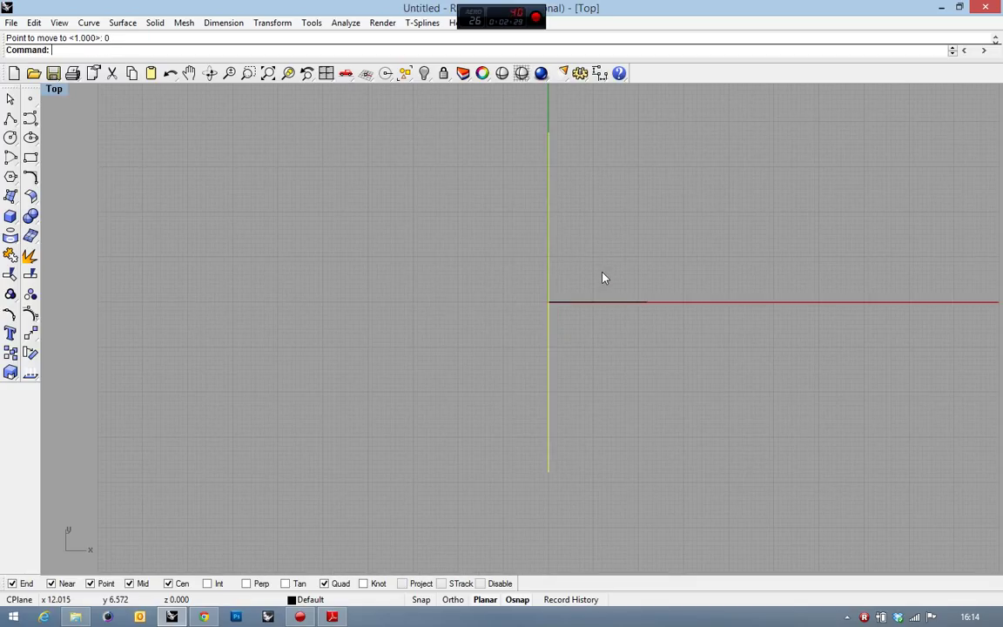
{"action": "key", "text": "ctrl+v"}
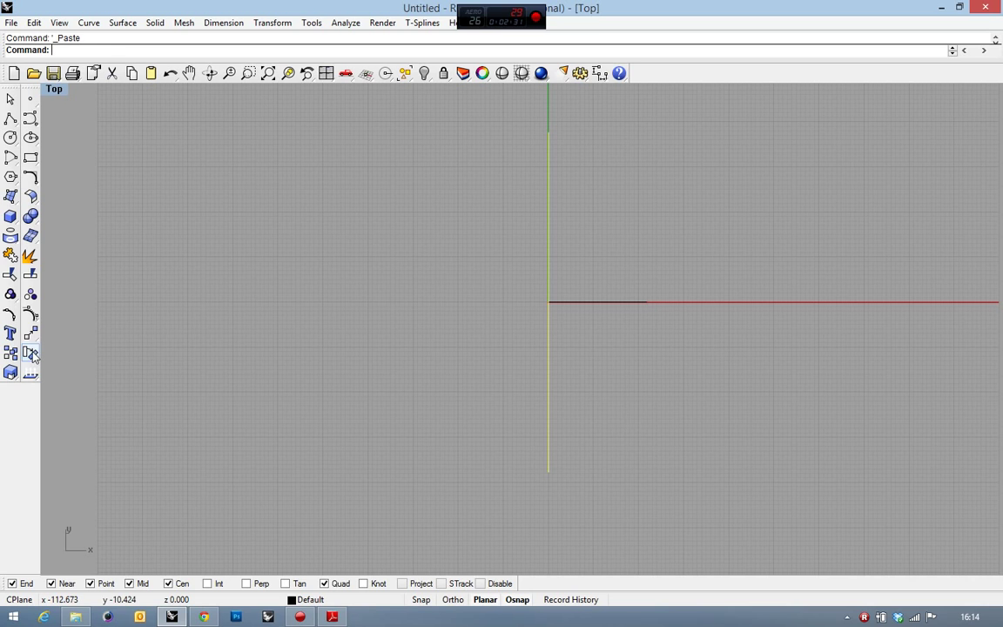
Rotate-copy the line 90° about the origin to make a horizontal line
{"action": "left_click", "coordinate": [31, 353]}
{"action": "left_click", "coordinate": [548, 302]}
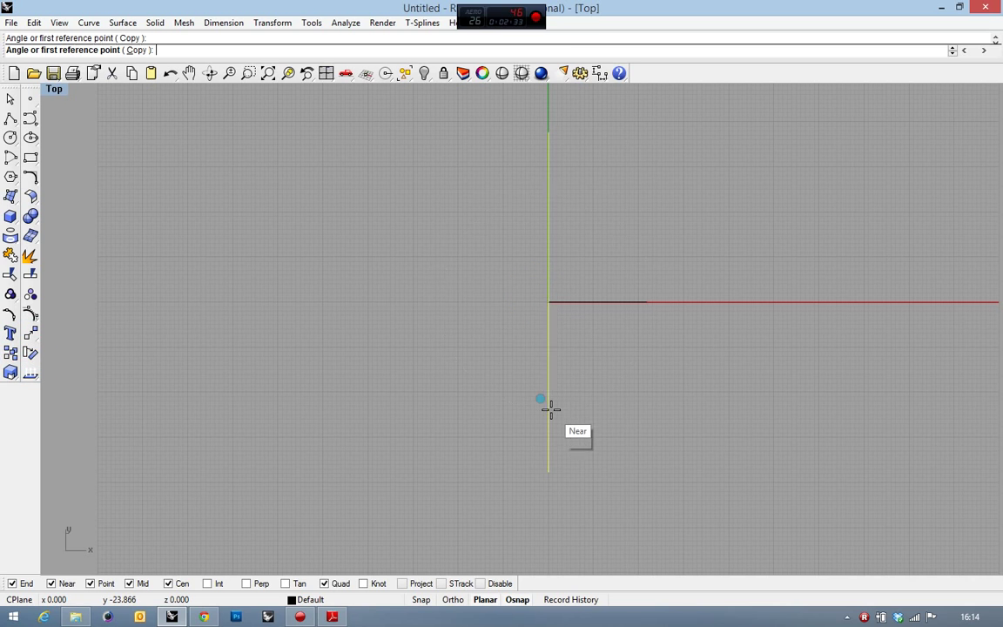
{"action": "left_click", "coordinate": [551, 410]}
{"action": "left_click", "coordinate": [687, 333]}
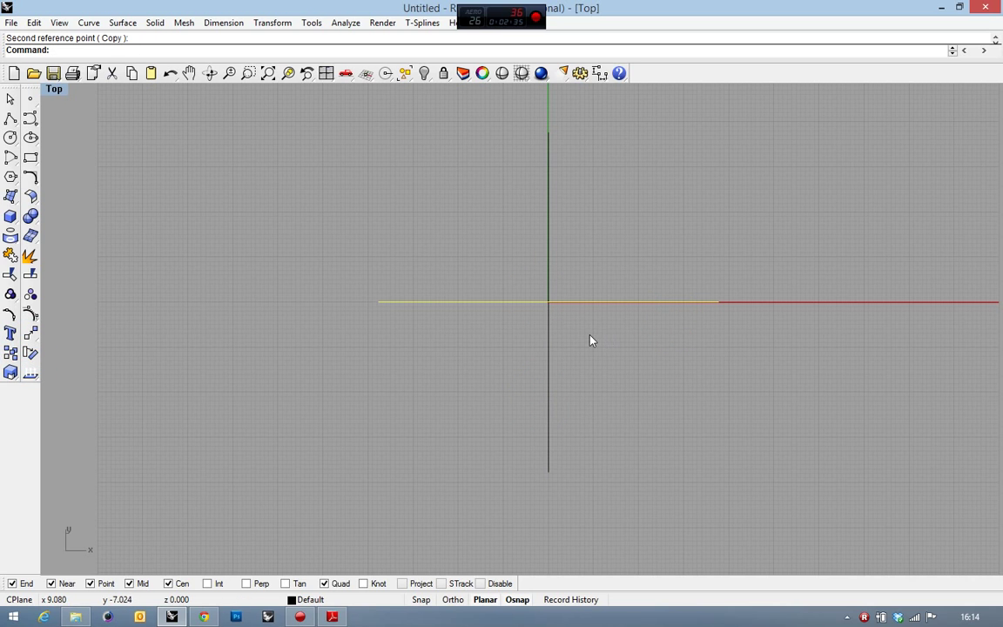
Select both lines and rotate-copy them 45° about the origin, making eight spokes
{"action": "left_click_drag", "start_coordinate": [623, 365], "coordinate": [487, 260]}
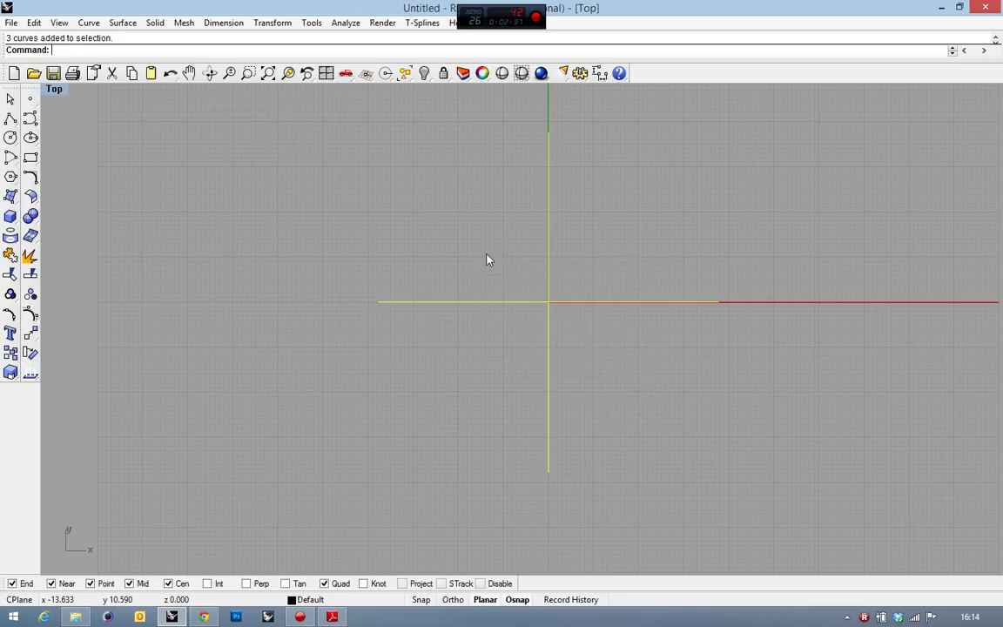
{"action": "key", "text": "ctrl+v"}
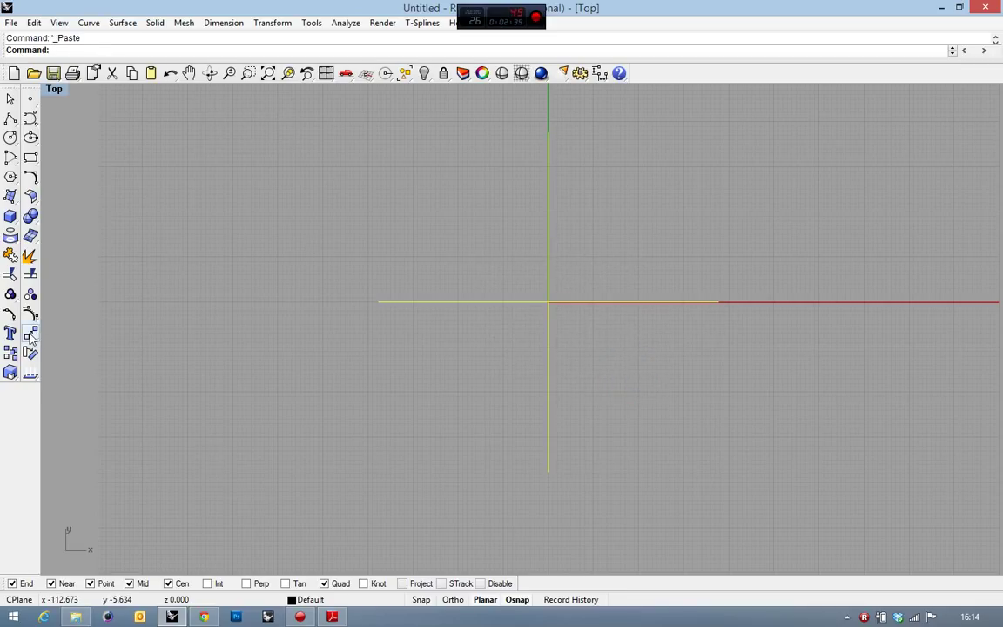
{"action": "left_click", "coordinate": [31, 334]}
{"action": "left_click", "coordinate": [549, 302]}
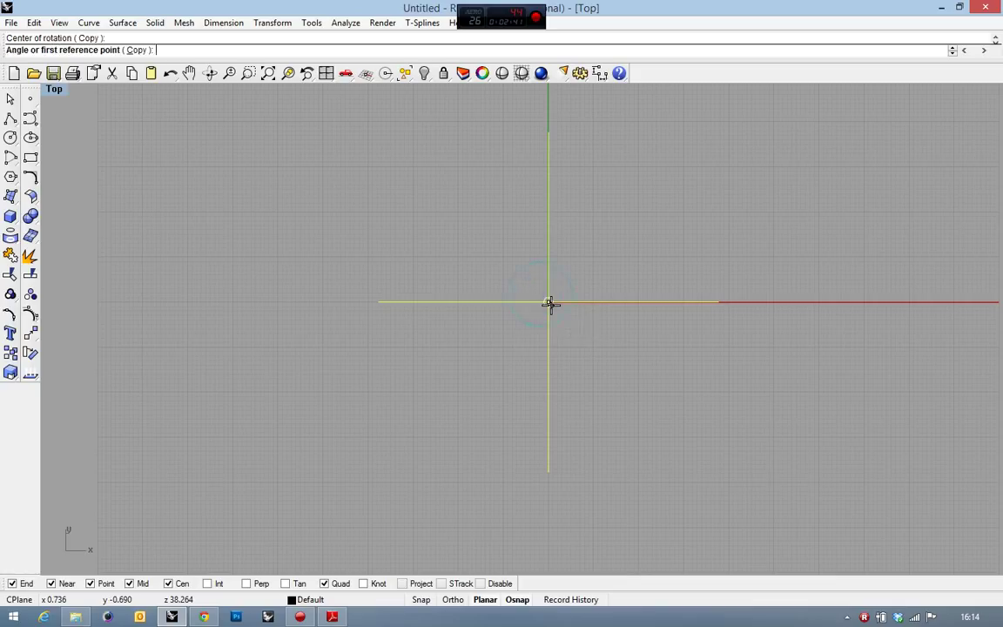
{"action": "key", "text": "Escape"}
{"action": "type", "text": "45"}
{"action": "key", "text": "Return"}
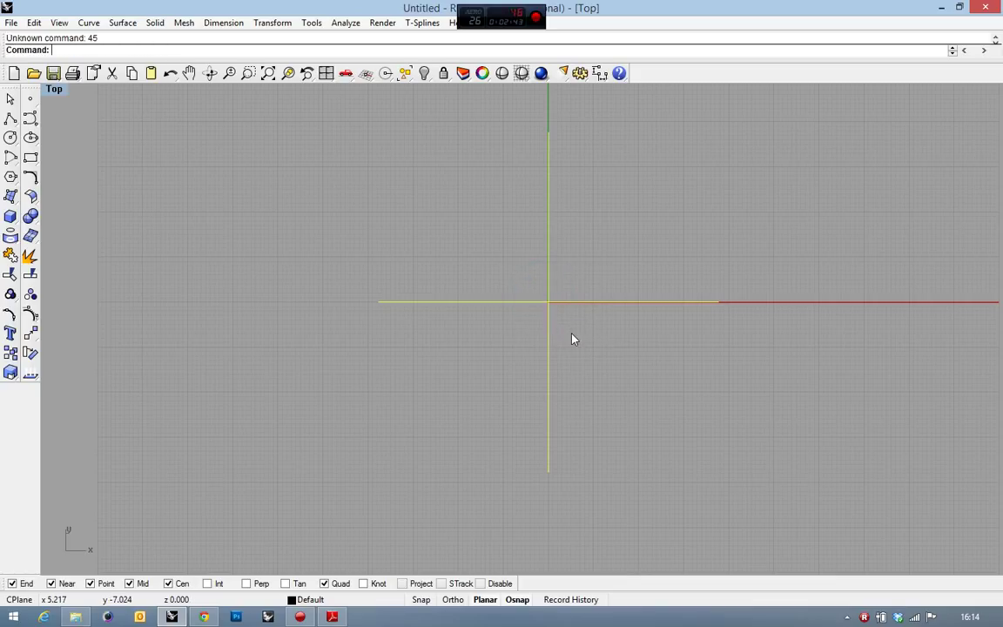
{"action": "key", "text": "Return"}
{"action": "left_click", "coordinate": [549, 302]}
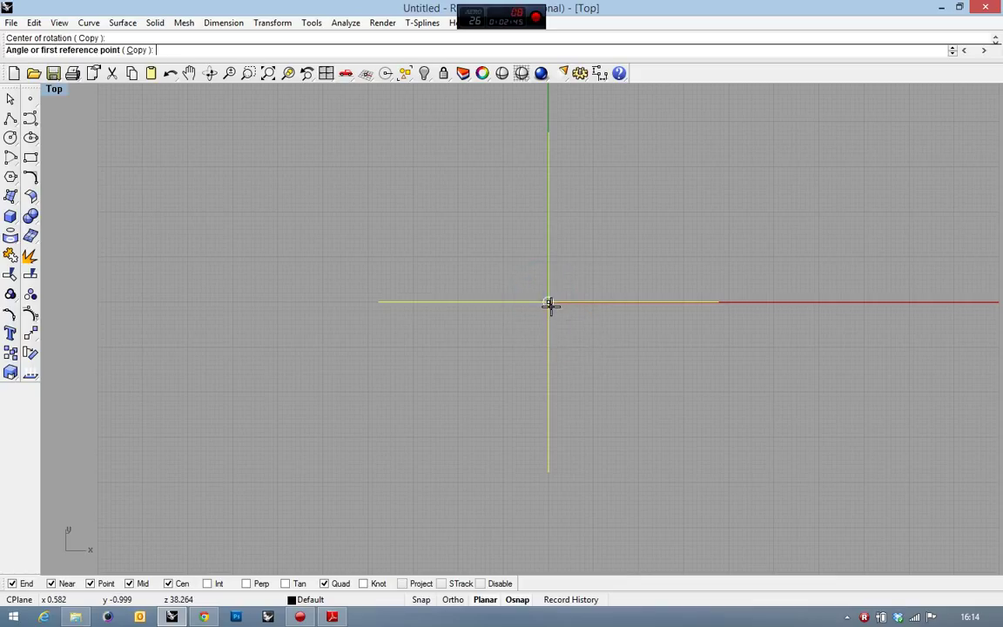
{"action": "type", "text": "45"}
{"action": "key", "text": "Return"}
{"action": "key", "text": "Escape"}
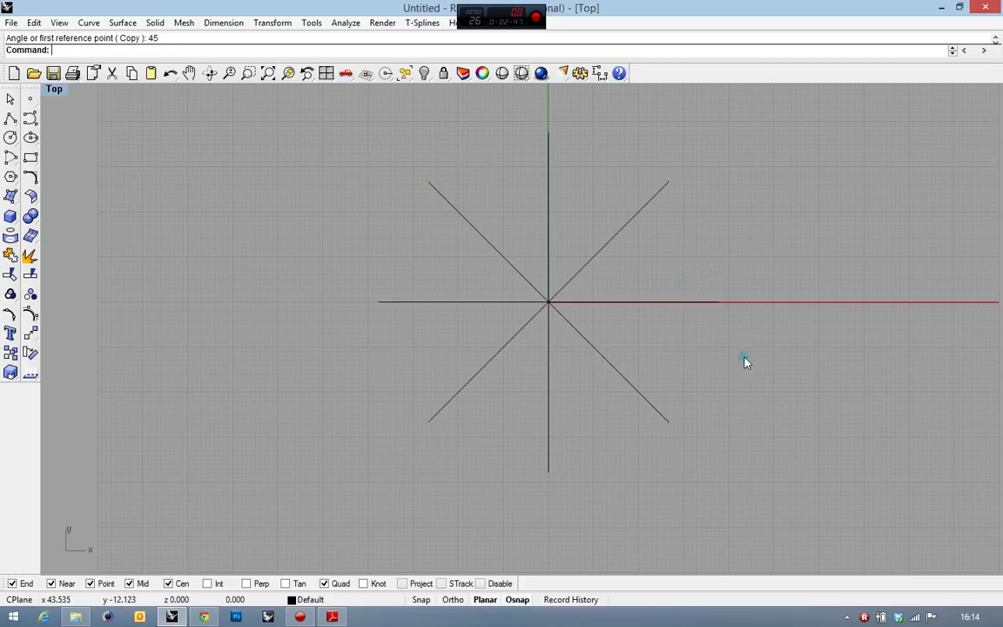
{"action": "scroll", "coordinate": [628, 312], "scroll_direction": "down", "scroll_amount": 1}
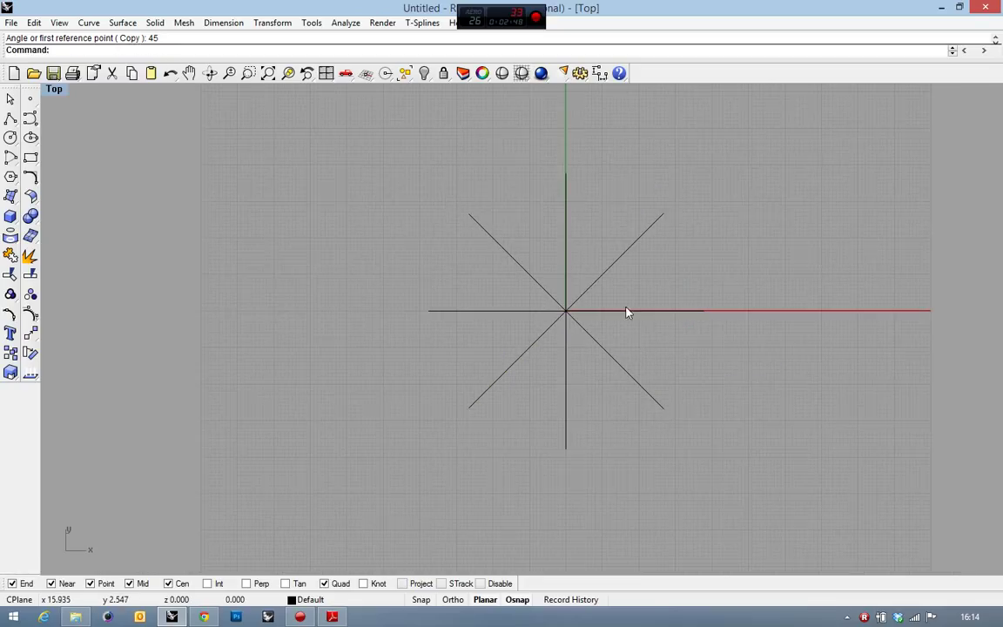
Show the hidden curves, then select the concentric circles and hide them
{"action": "right_click", "coordinate": [424, 73]}
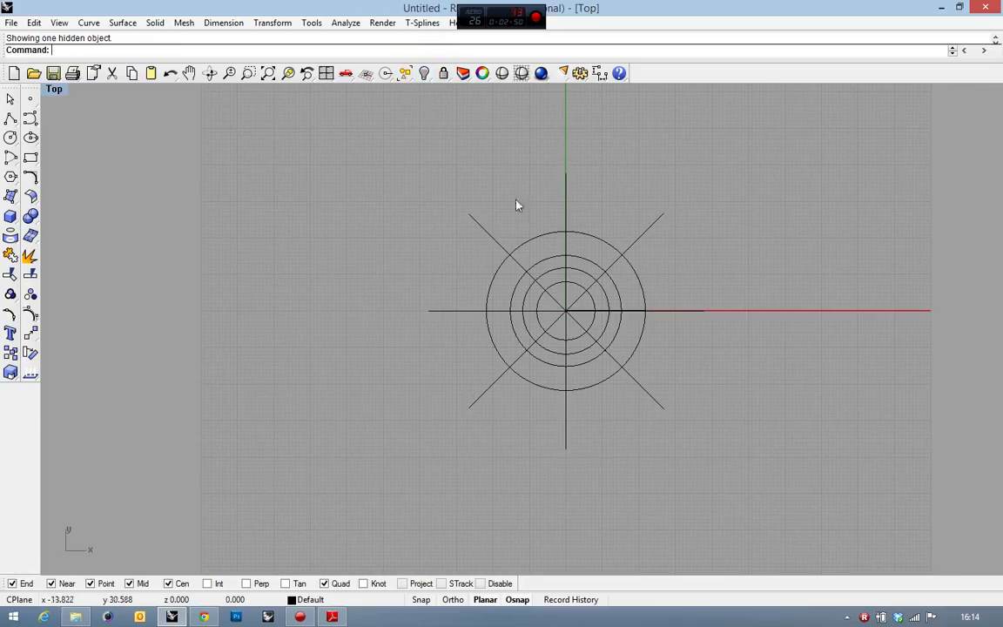
{"action": "left_click", "coordinate": [582, 262]}
{"action": "left_click", "coordinate": [424, 73]}
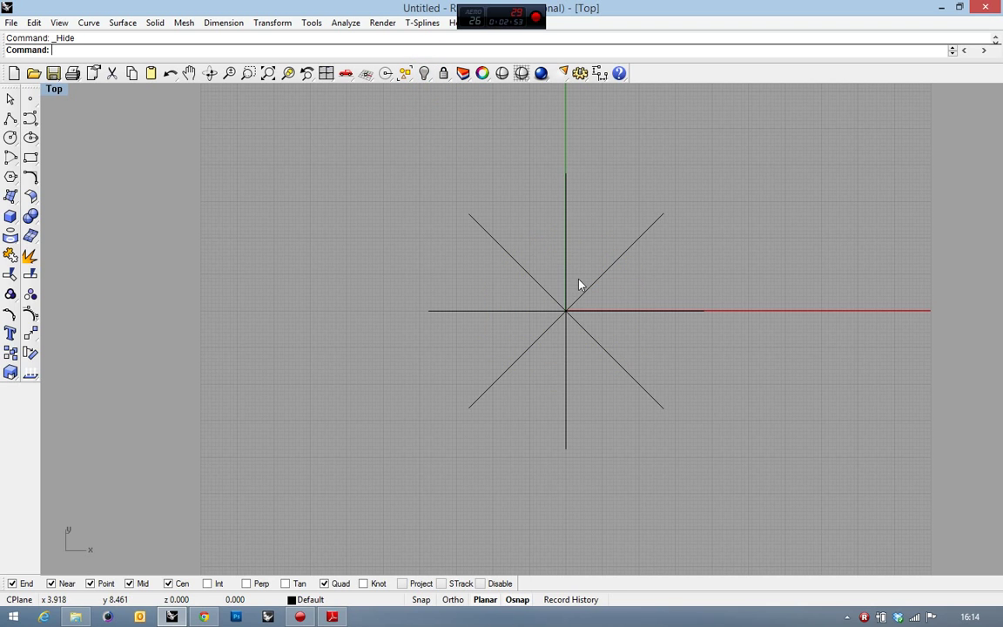
{"action": "scroll", "coordinate": [593, 309], "scroll_direction": "up", "scroll_amount": 2}
Pick the short segment at the origin from the overlapping curves and hide it
{"action": "left_click", "coordinate": [603, 312]}
{"action": "left_click", "coordinate": [659, 348]}
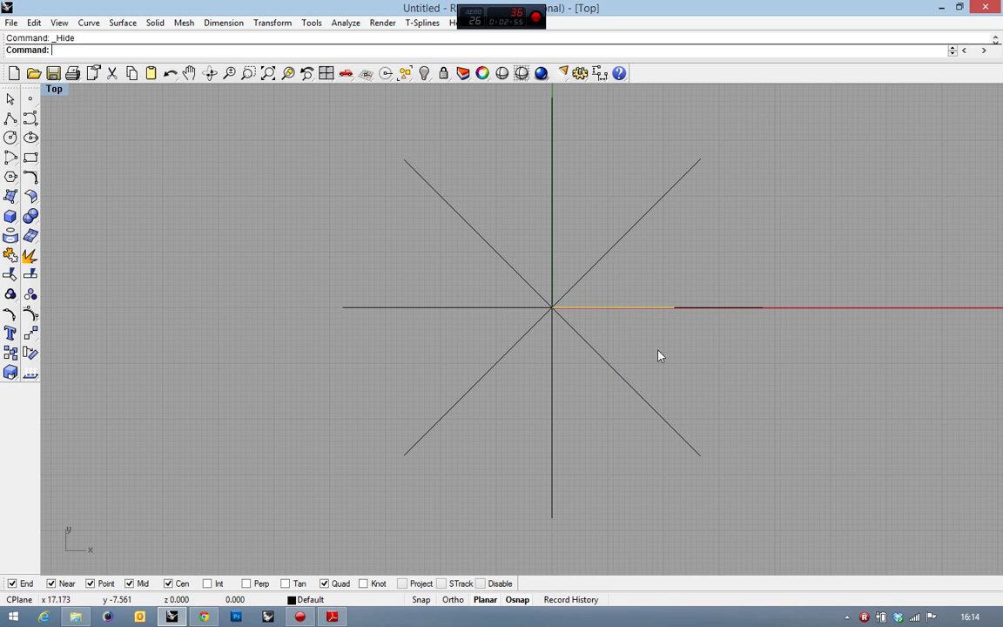
{"action": "left_click", "coordinate": [424, 73]}
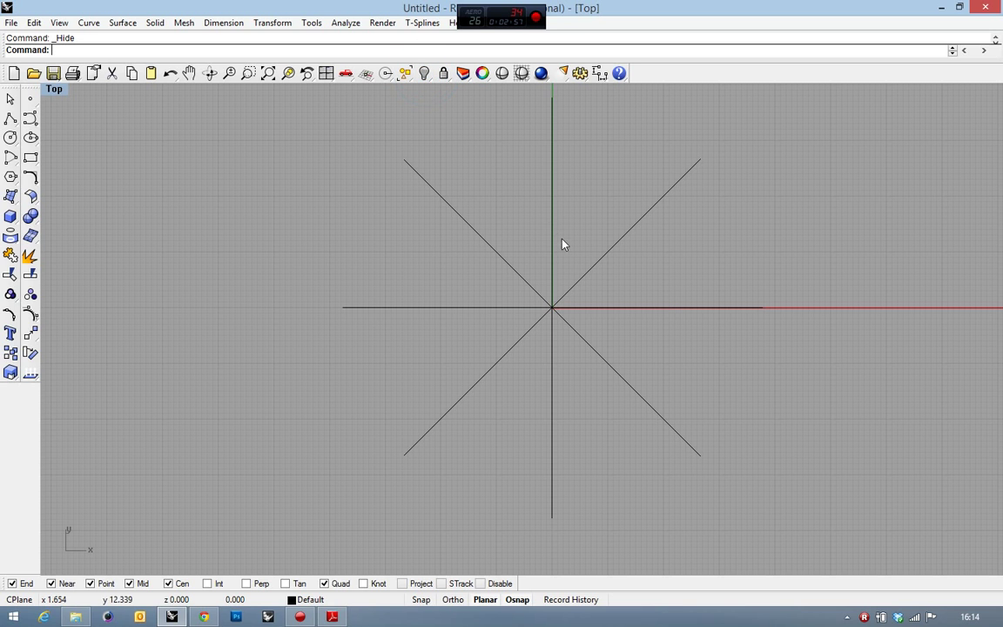
{"action": "scroll", "coordinate": [554, 318], "scroll_direction": "up", "scroll_amount": 2}
{"action": "scroll", "coordinate": [555, 327], "scroll_direction": "down", "scroll_amount": 3}
{"action": "scroll", "coordinate": [552, 337], "scroll_direction": "up", "scroll_amount": 1}
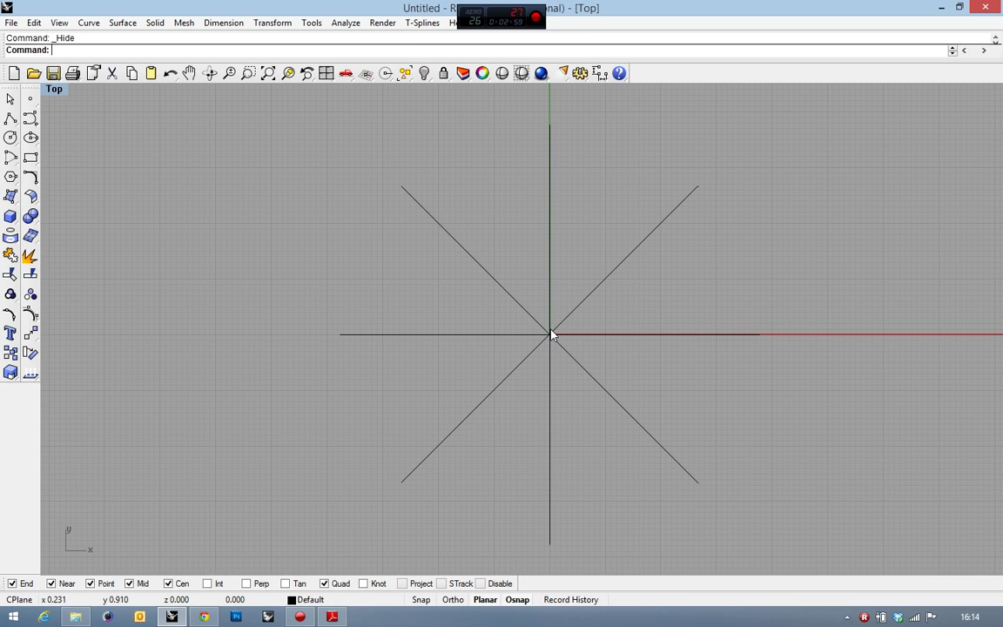
{"action": "scroll", "coordinate": [536, 324], "scroll_direction": "up", "scroll_amount": 1}
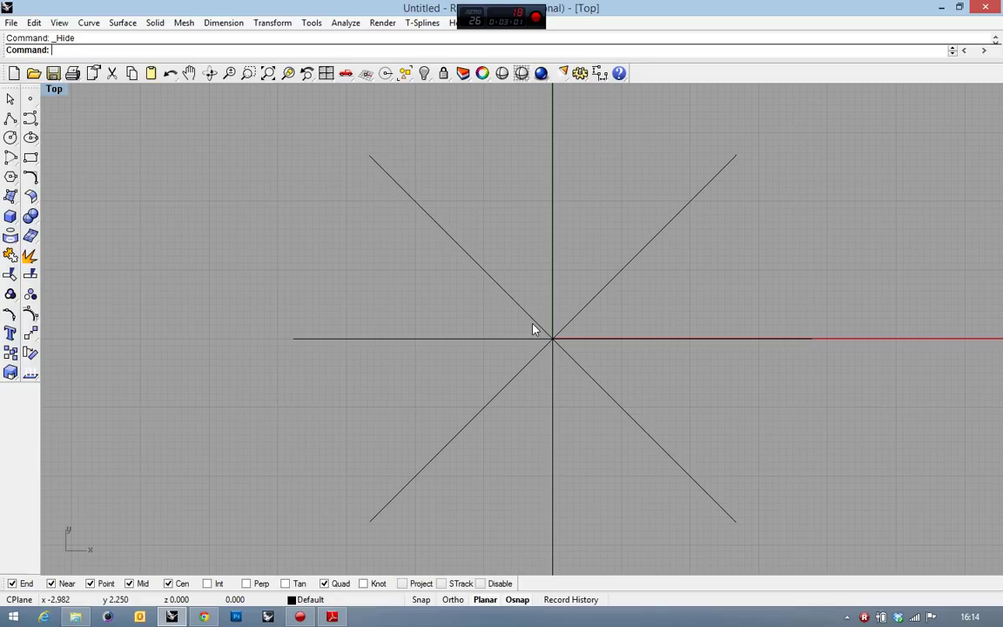
{"action": "left_click", "coordinate": [33, 181]}
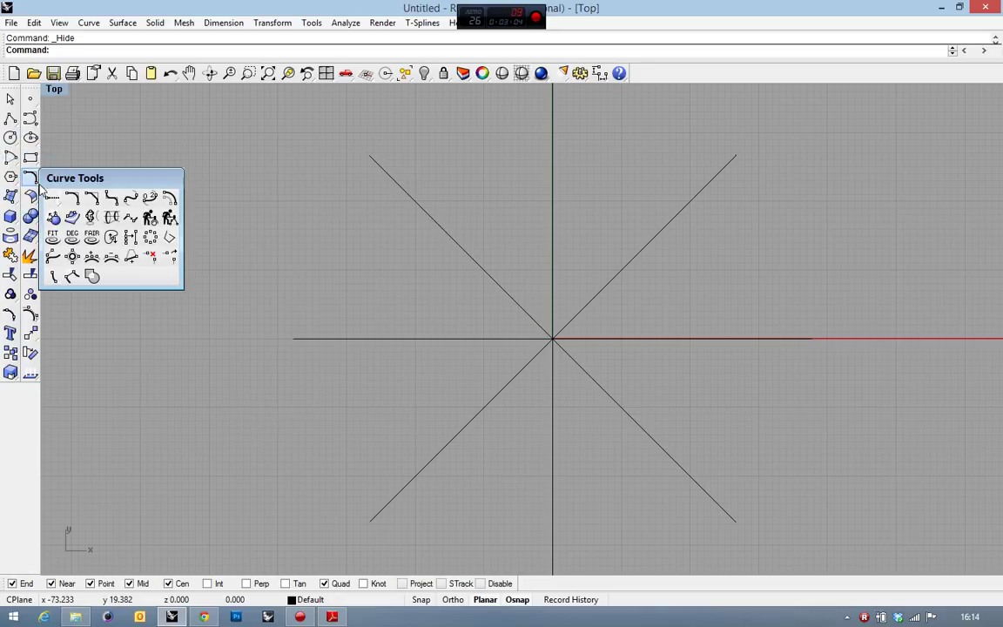
Offset the vertical line 1 unit on both sides
{"action": "left_click", "coordinate": [170, 199]}
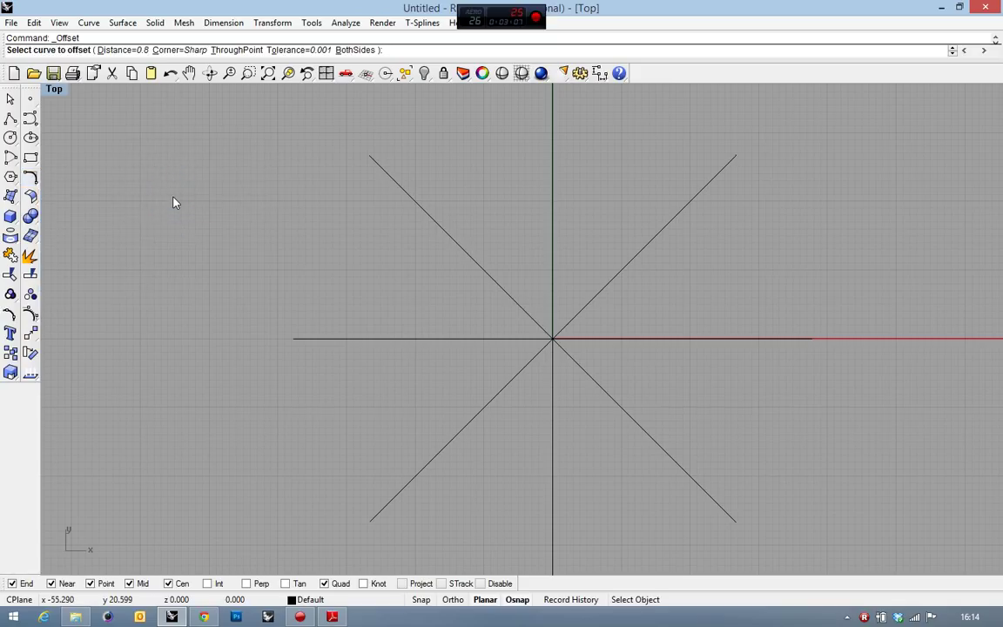
{"action": "scroll", "coordinate": [558, 181], "scroll_direction": "up", "scroll_amount": 1}
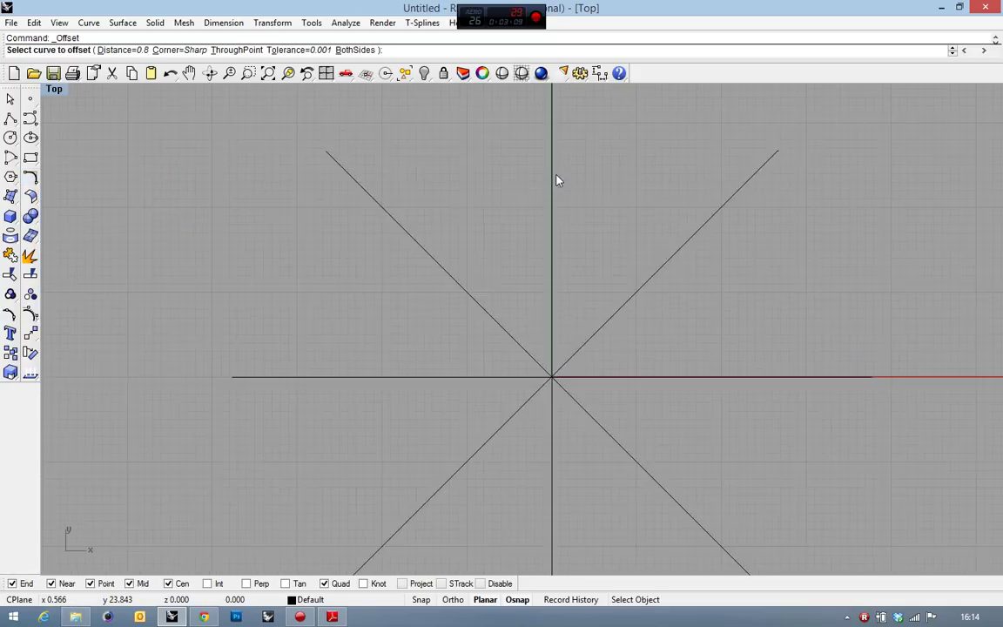
{"action": "scroll", "coordinate": [546, 204], "scroll_direction": "up", "scroll_amount": 1}
{"action": "left_click", "coordinate": [549, 210]}
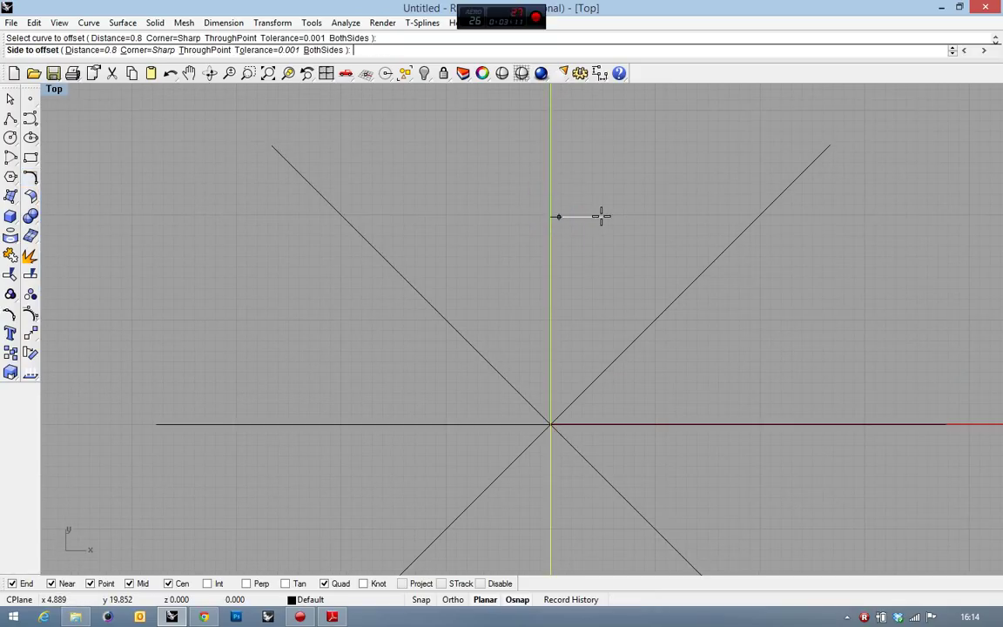
{"action": "type", "text": "1"}
{"action": "key", "text": "Return"}
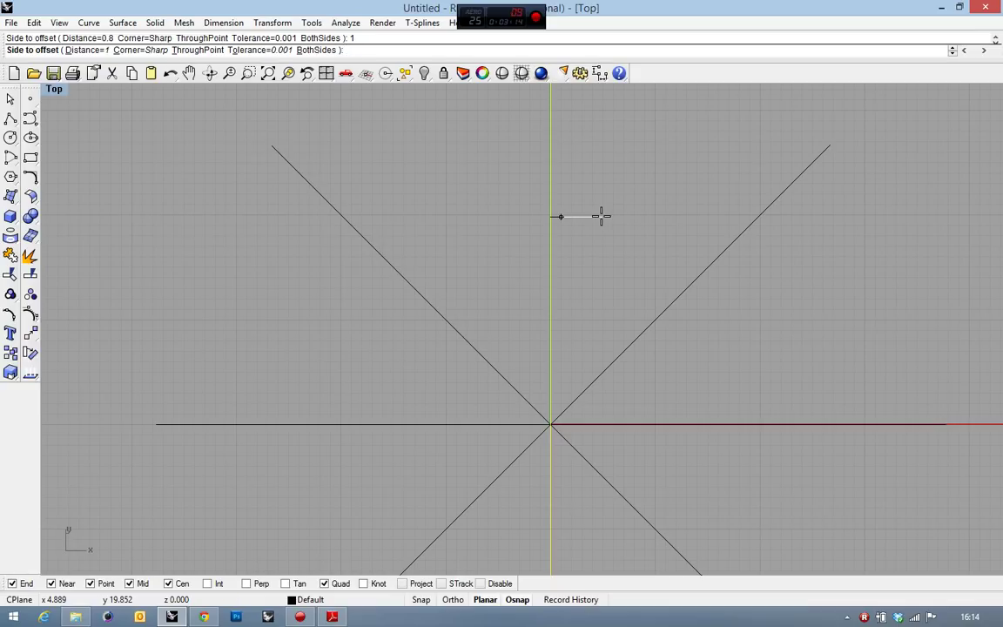
{"action": "left_click", "coordinate": [601, 216]}
{"action": "key", "text": "ctrl+z"}
{"action": "key", "text": "Return"}
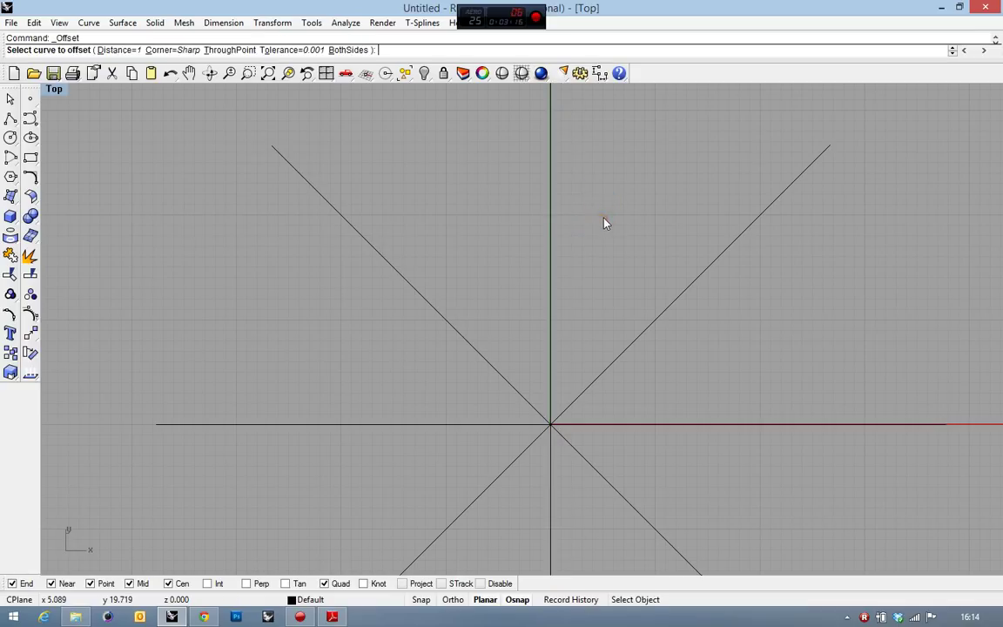
{"action": "left_click", "coordinate": [548, 213]}
{"action": "left_click", "coordinate": [307, 51]}
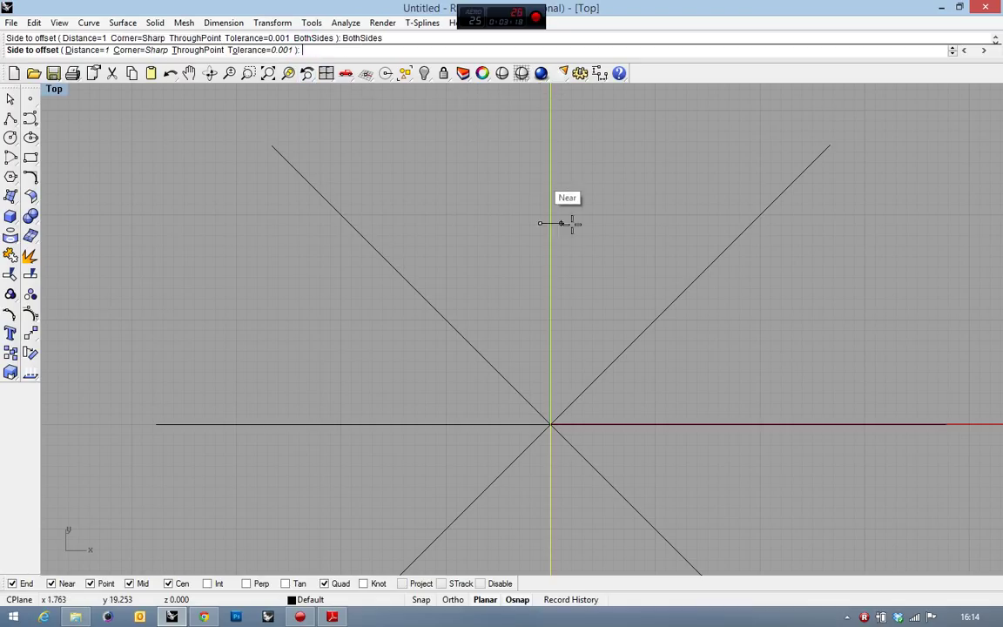
{"action": "left_click", "coordinate": [599, 252]}
Offset the first diagonal line 1 unit on both sides
{"action": "left_click", "coordinate": [618, 285]}
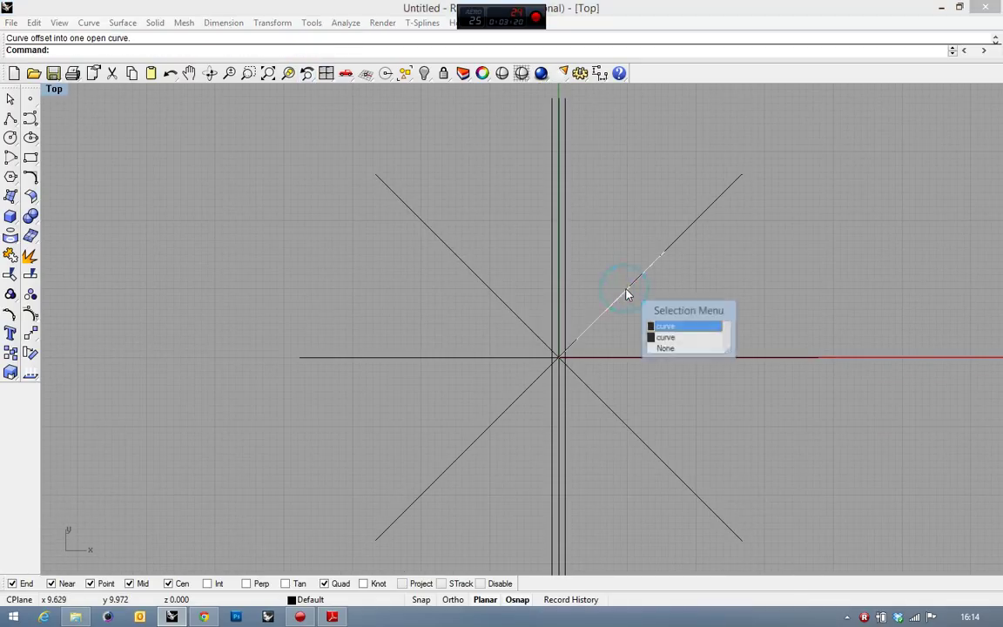
{"action": "left_click", "coordinate": [662, 324]}
{"action": "left_click", "coordinate": [676, 241]}
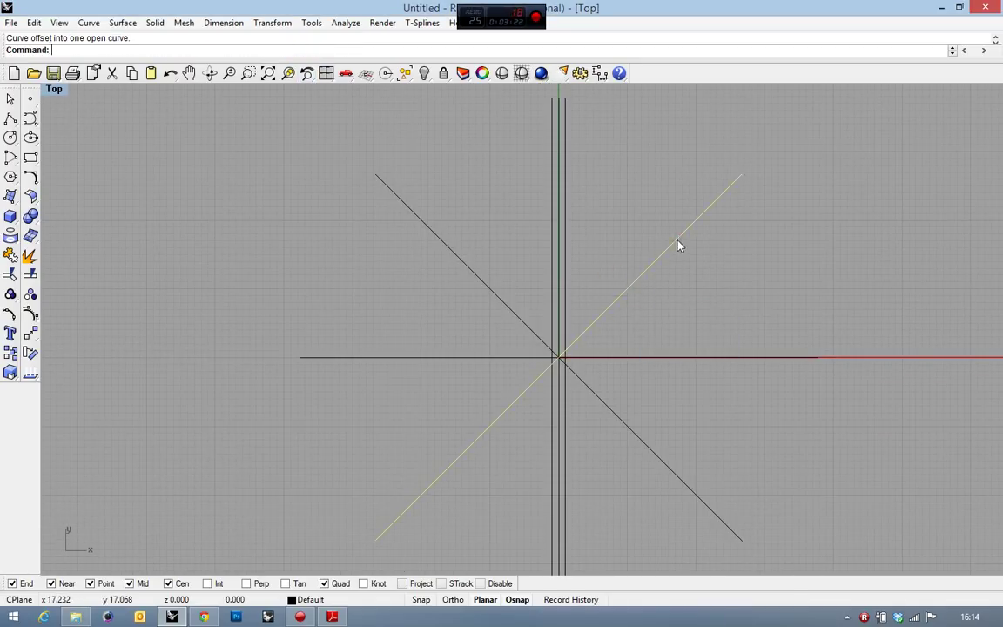
{"action": "key", "text": "Return"}
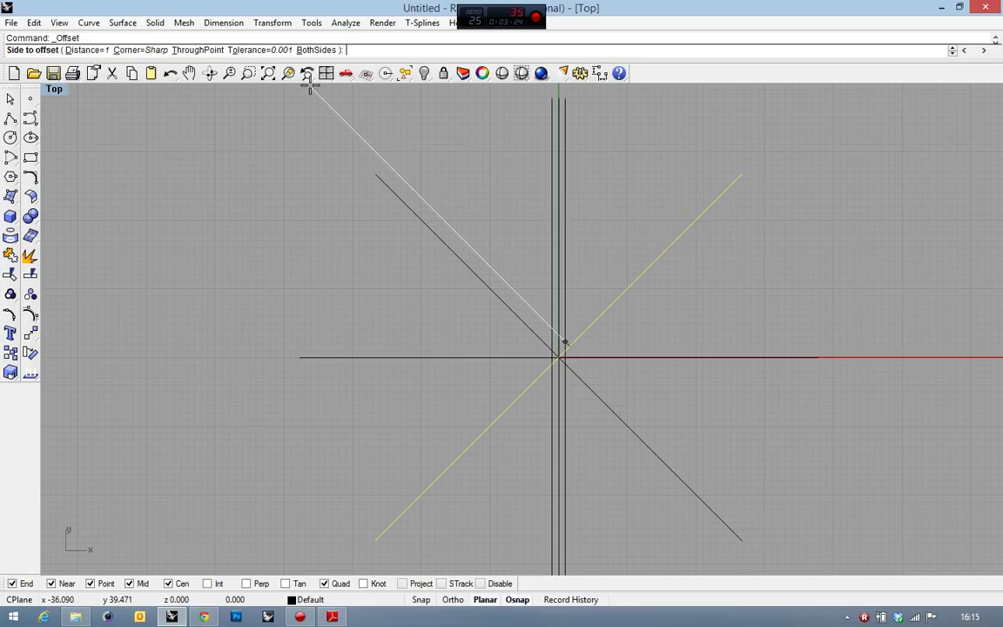
{"action": "left_click", "coordinate": [306, 50]}
{"action": "left_click", "coordinate": [785, 292]}
Offset the horizontal line and the other diagonal 1 unit on both sides
{"action": "left_click", "coordinate": [710, 357]}
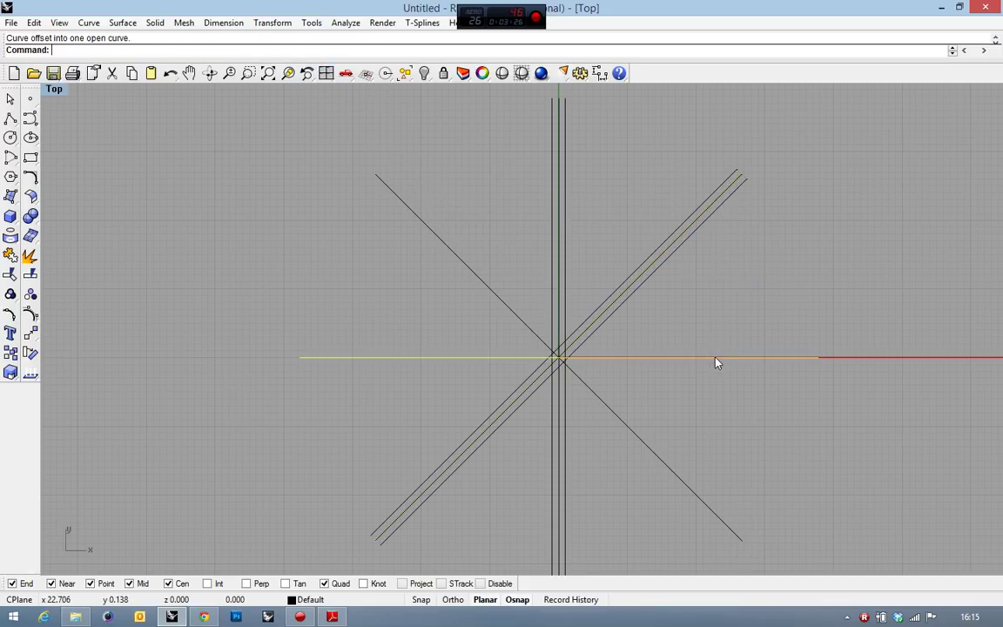
{"action": "right_click", "coordinate": [714, 364]}
{"action": "left_click", "coordinate": [316, 50]}
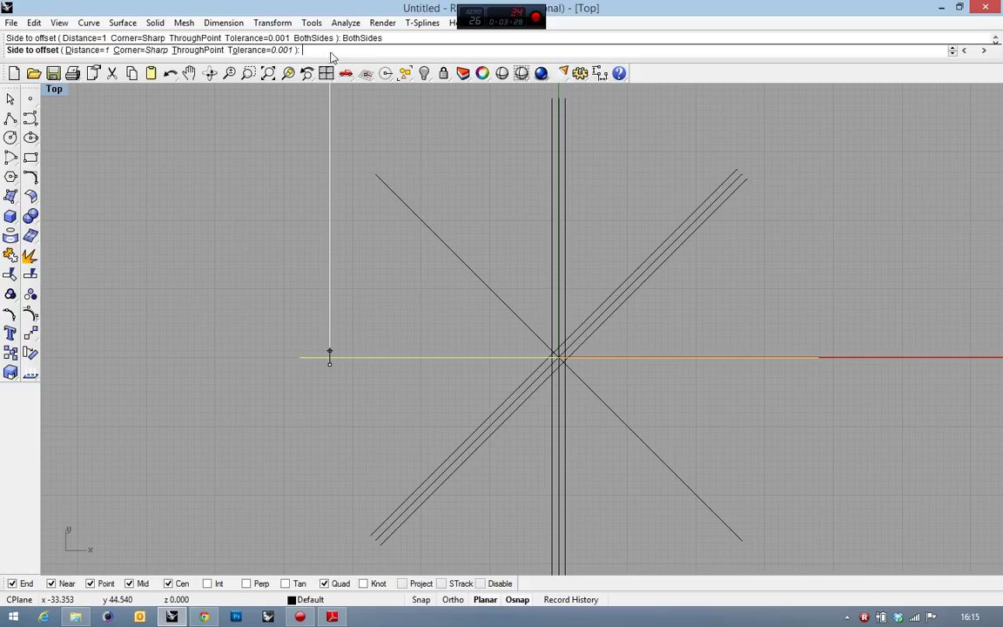
{"action": "left_click", "coordinate": [753, 468]}
{"action": "left_click", "coordinate": [672, 470]}
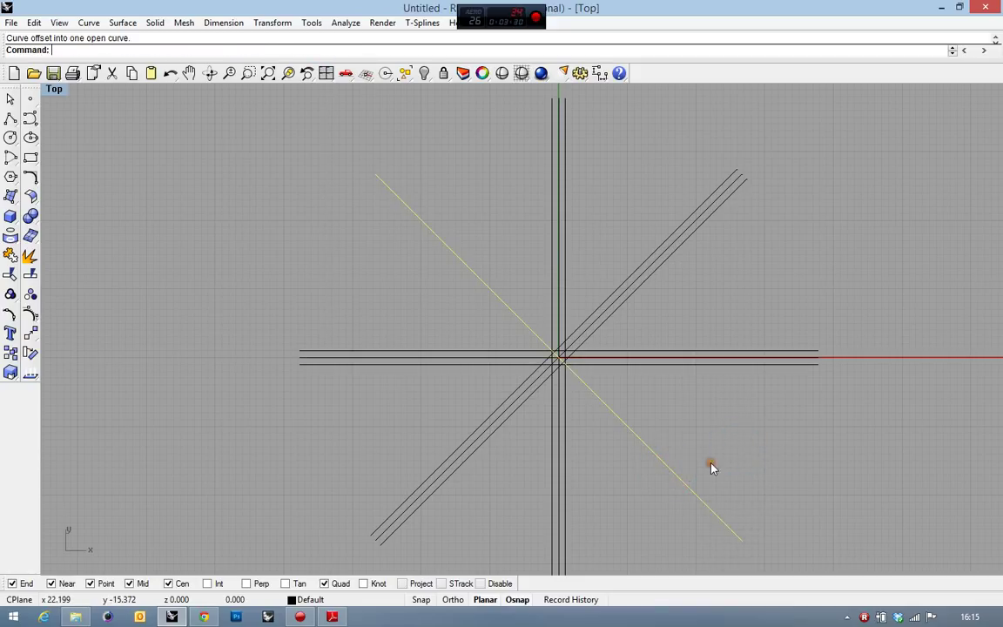
{"action": "right_click", "coordinate": [710, 466]}
{"action": "left_click", "coordinate": [319, 49]}
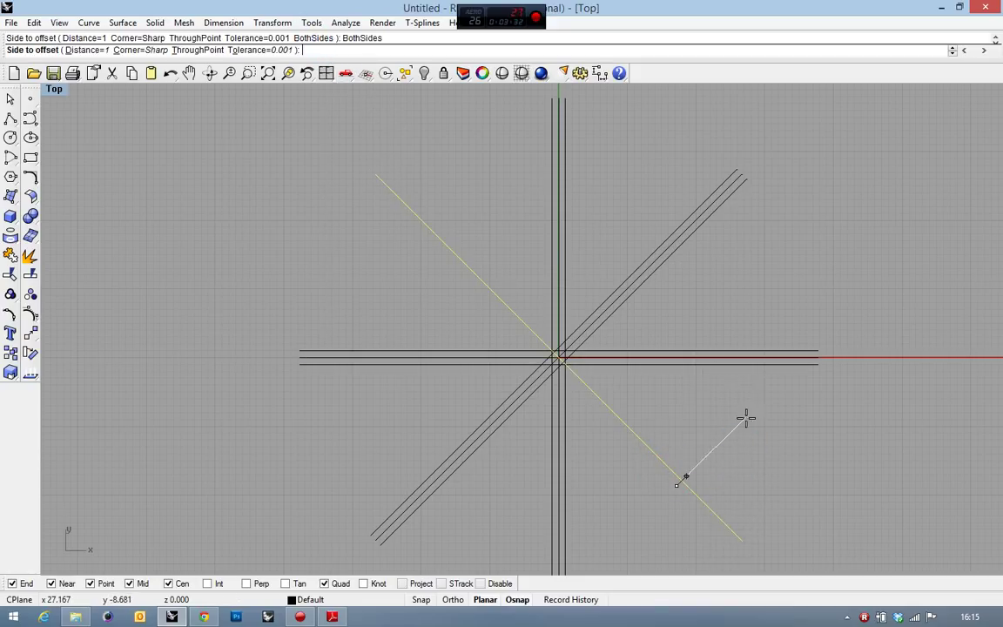
{"action": "left_click", "coordinate": [749, 423]}
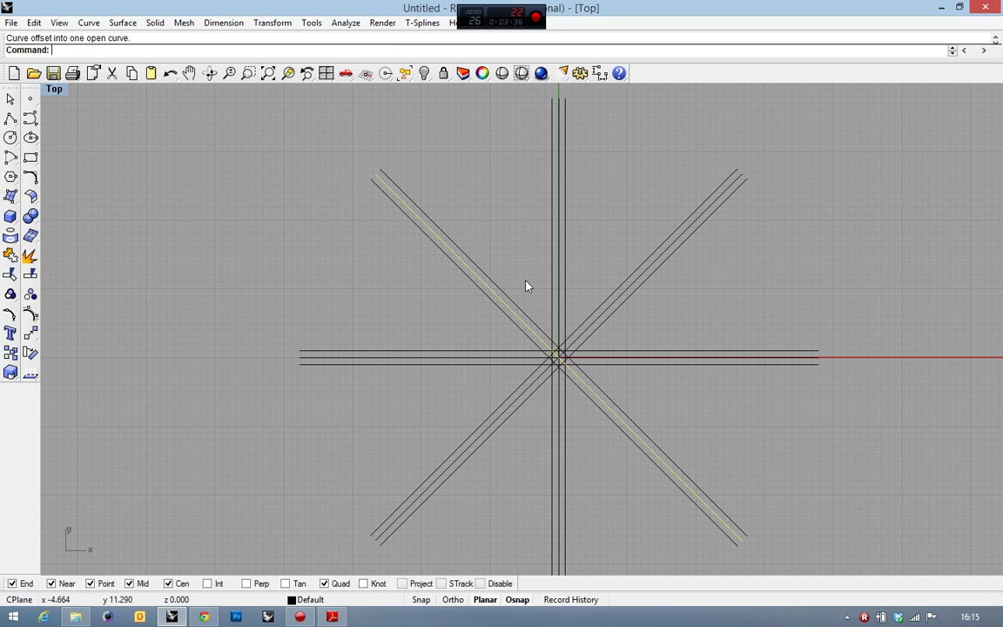
Hide the stray duplicate diagonal curve
{"action": "scroll", "coordinate": [610, 364], "scroll_direction": "up", "scroll_amount": 2}
{"action": "left_click", "coordinate": [611, 360]}
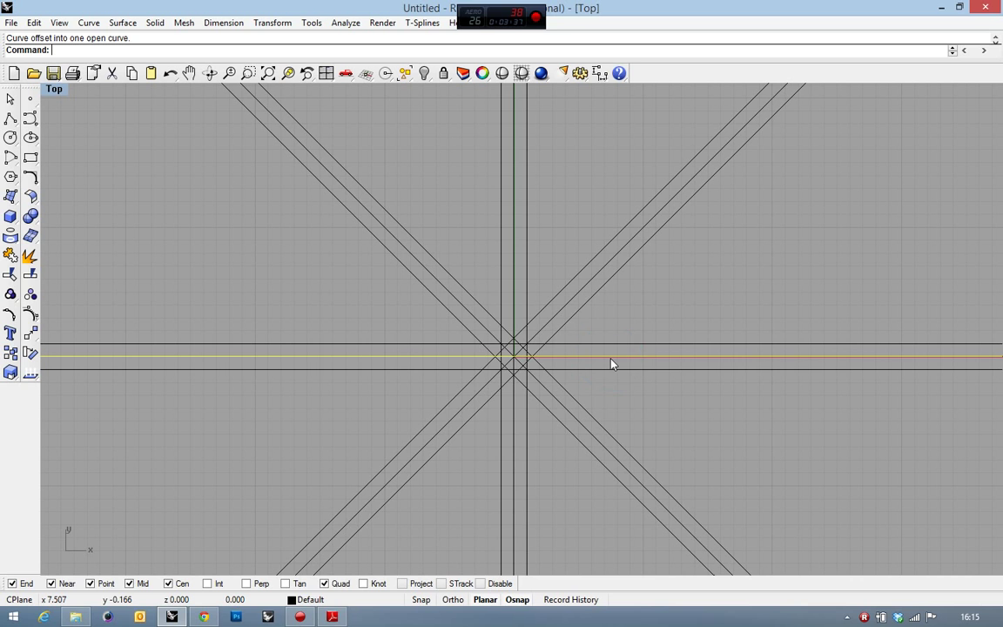
{"action": "left_click", "coordinate": [607, 268]}
{"action": "left_click", "coordinate": [648, 311]}
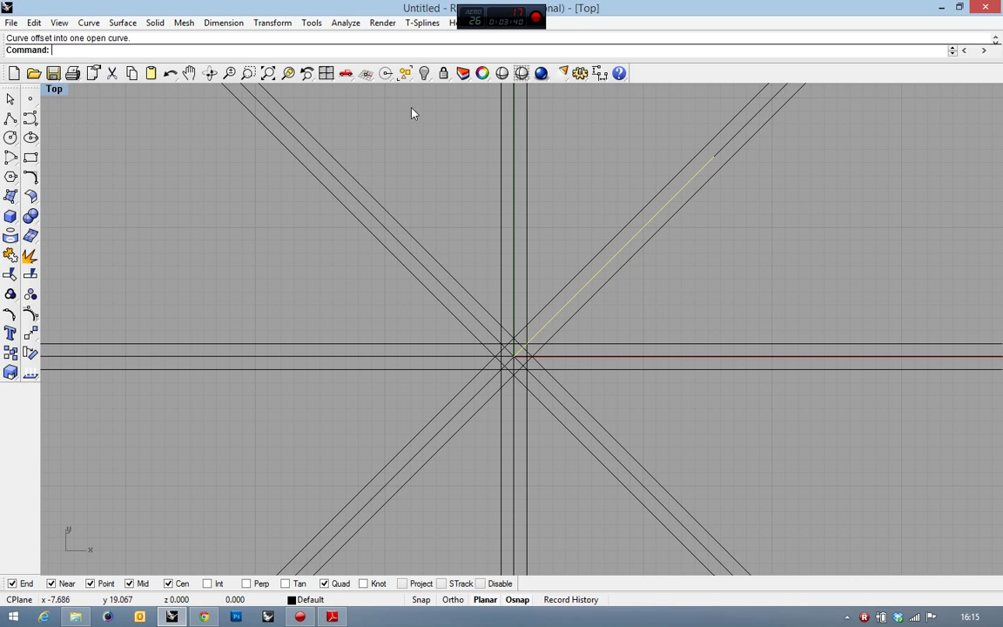
{"action": "left_click", "coordinate": [424, 74]}
{"action": "scroll", "coordinate": [523, 279], "scroll_direction": "down", "scroll_amount": 2}
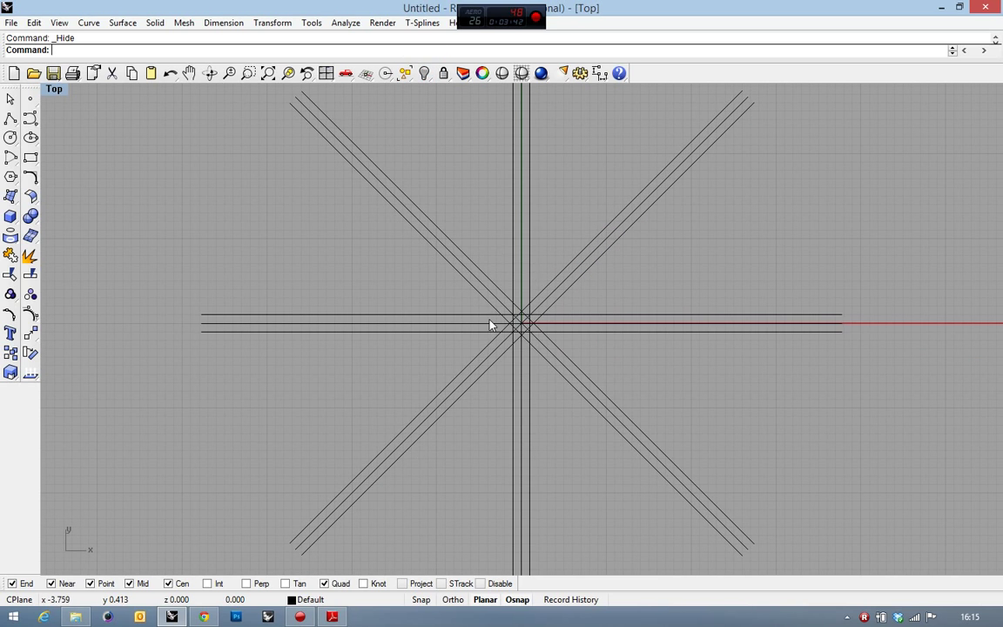
Delete the original central vertical line, leaving ten lines to trim
{"action": "left_click", "coordinate": [490, 325]}
{"action": "key", "text": "Escape"}
{"action": "left_click_drag", "start_coordinate": [436, 261], "coordinate": [420, 252]}
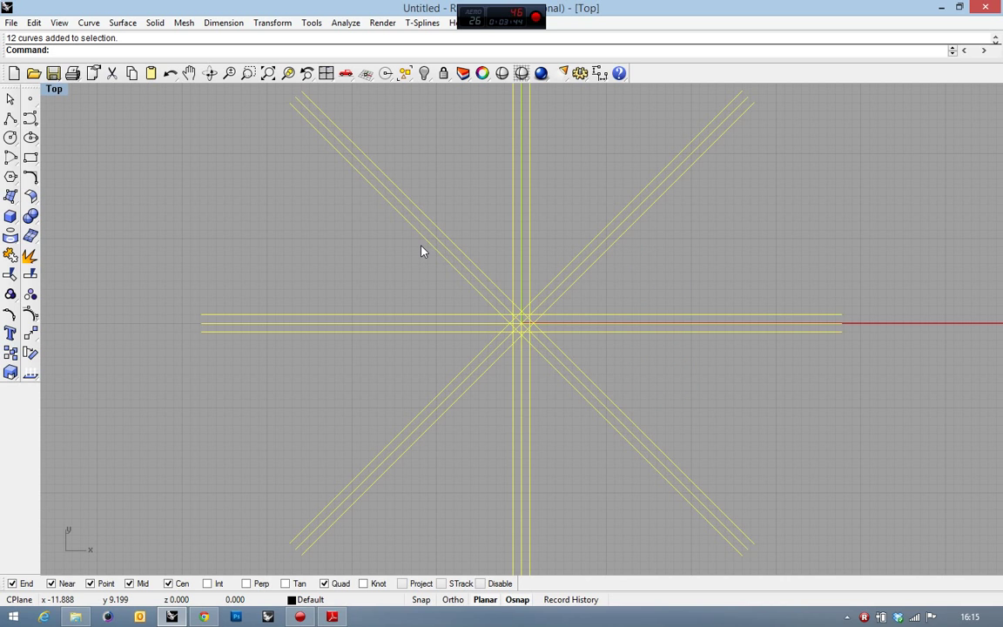
{"action": "left_click", "coordinate": [9, 275]}
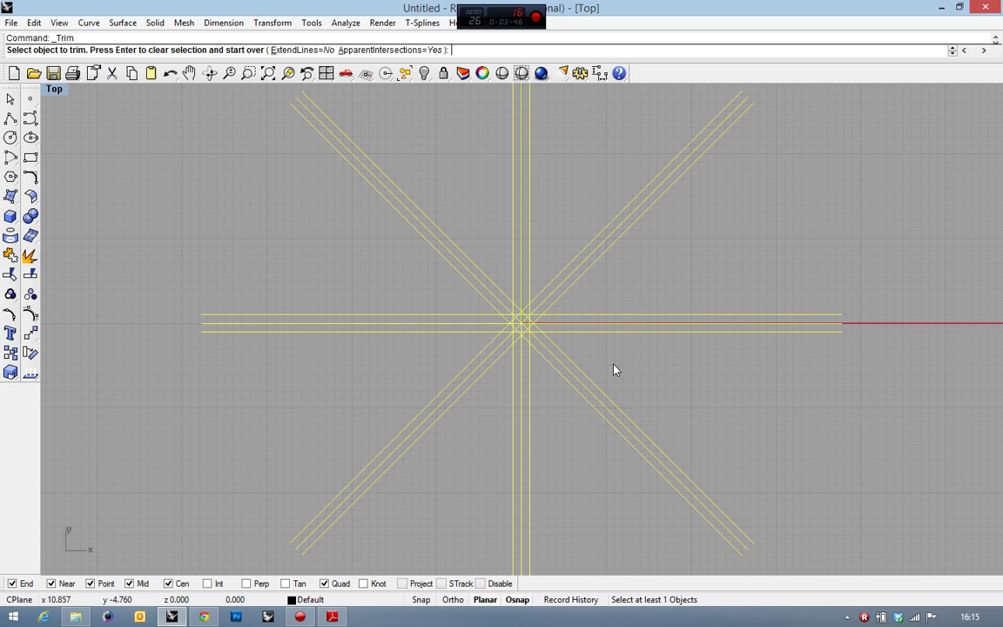
{"action": "scroll", "coordinate": [548, 329], "scroll_direction": "up", "scroll_amount": 5}
{"action": "key", "text": "Escape"}
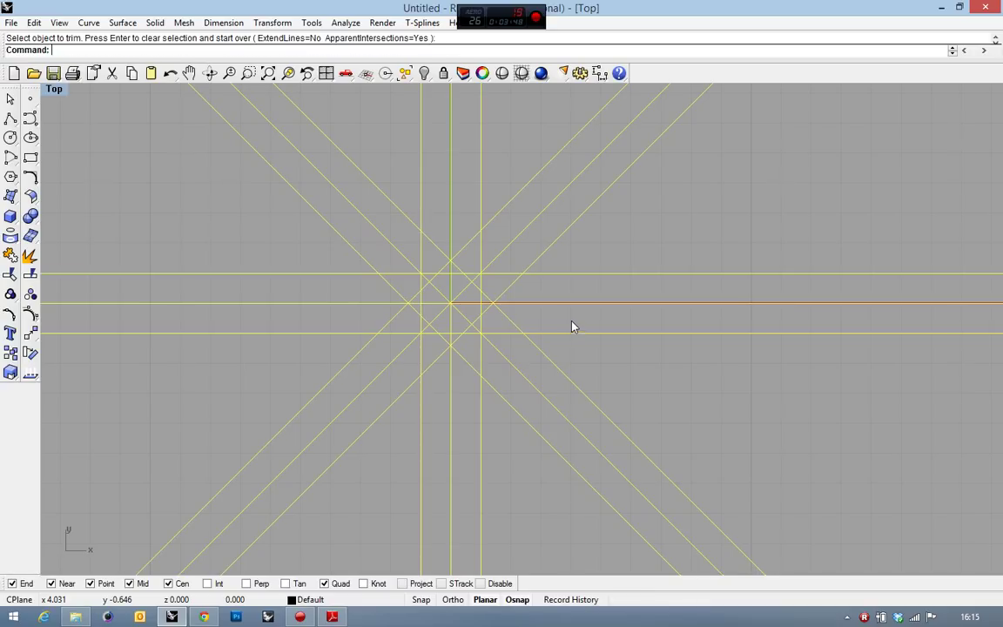
{"action": "key", "text": "Escape"}
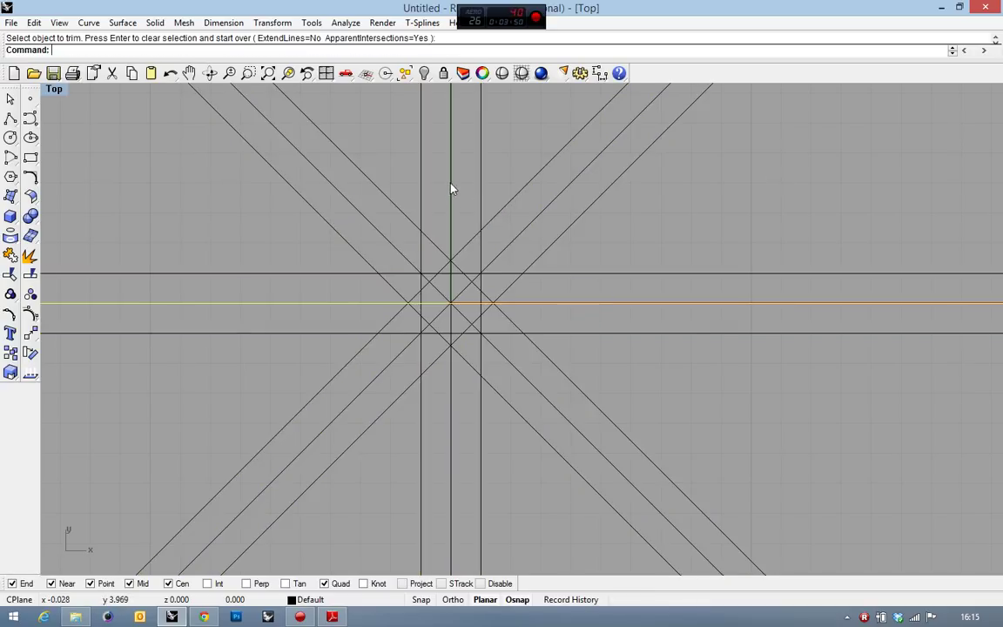
{"action": "left_click", "coordinate": [450, 189]}
{"action": "key", "text": "Delete"}
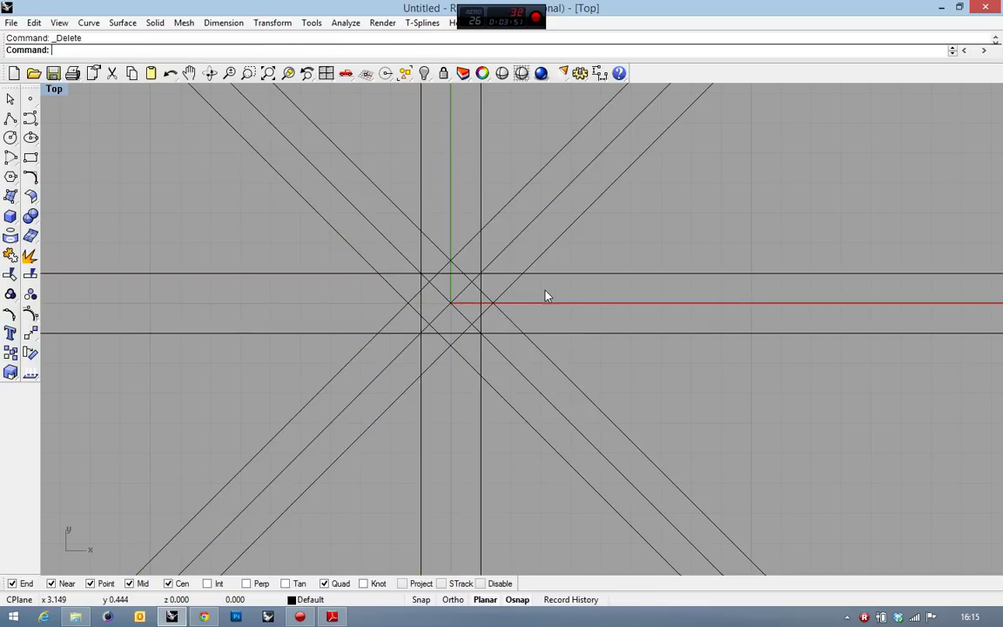
Trim away the crossing centre segments of the ten lines with window drags
{"action": "left_click_drag", "start_coordinate": [283, 229], "coordinate": [283, 229]}
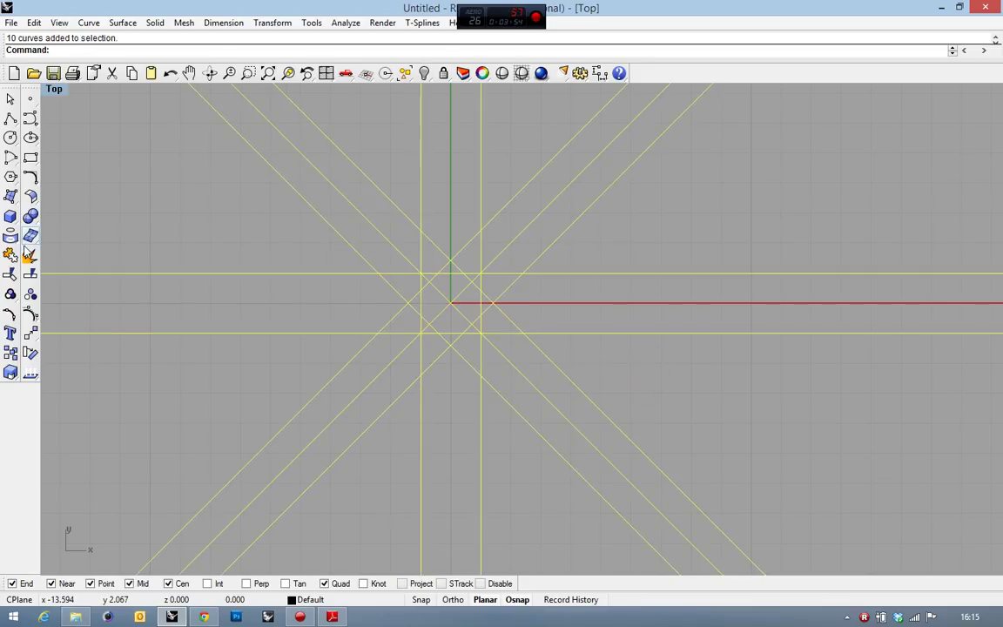
{"action": "left_click", "coordinate": [11, 254]}
{"action": "left_click_drag", "start_coordinate": [345, 285], "coordinate": [346, 287]}
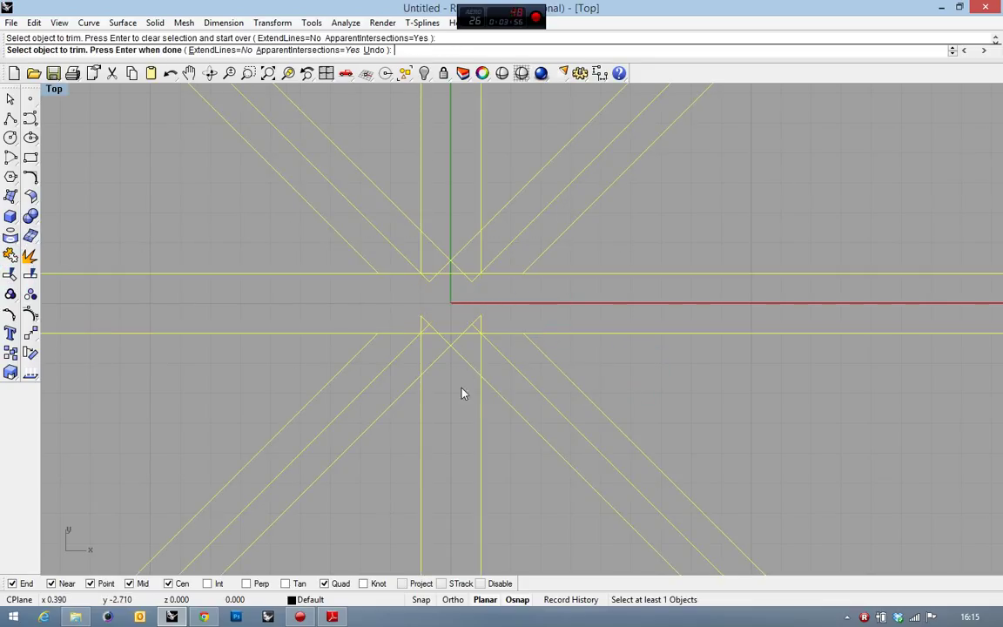
{"action": "left_click_drag", "start_coordinate": [441, 268], "coordinate": [390, 253]}
{"action": "left_click_drag", "start_coordinate": [502, 305], "coordinate": [465, 277]}
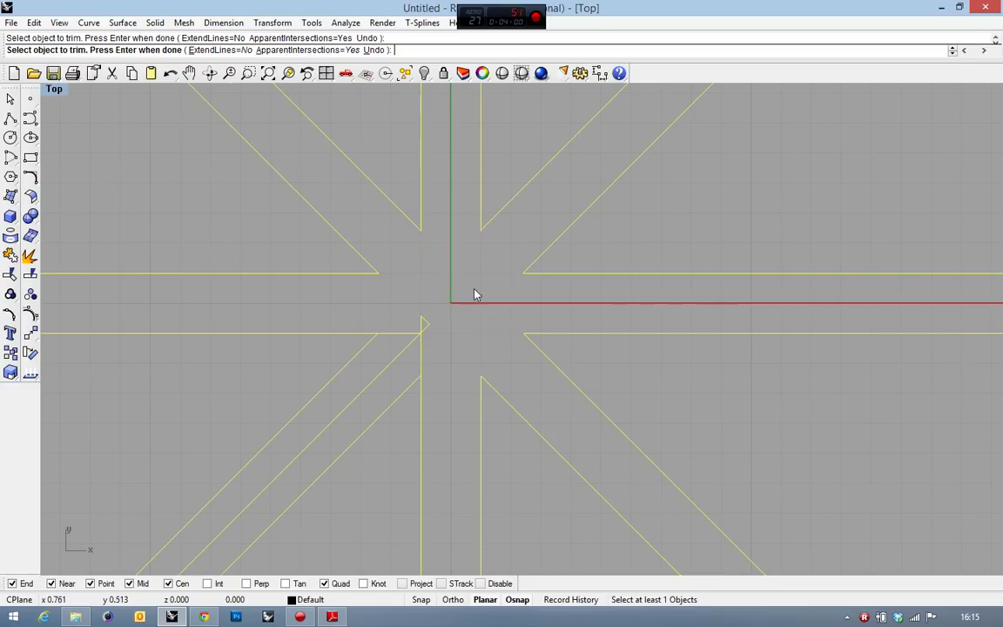
{"action": "left_click_drag", "start_coordinate": [407, 354], "coordinate": [407, 354]}
Join the 16 trimmed pieces into 8 open curves and unhide the three circles
{"action": "left_click", "coordinate": [11, 254]}
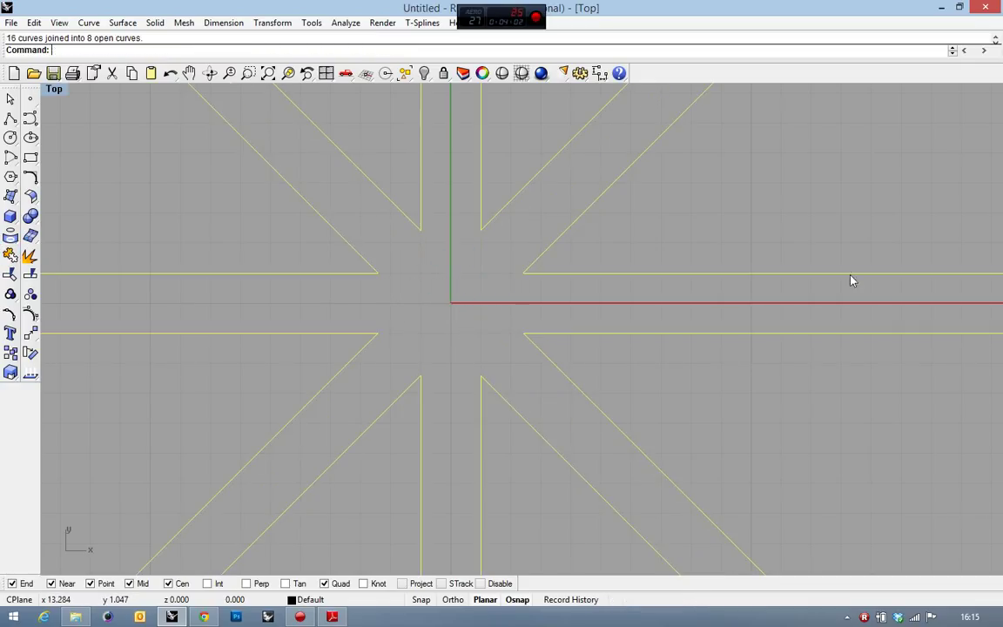
{"action": "scroll", "coordinate": [533, 251], "scroll_direction": "down", "scroll_amount": 3}
{"action": "scroll", "coordinate": [533, 250], "scroll_direction": "down", "scroll_amount": 2}
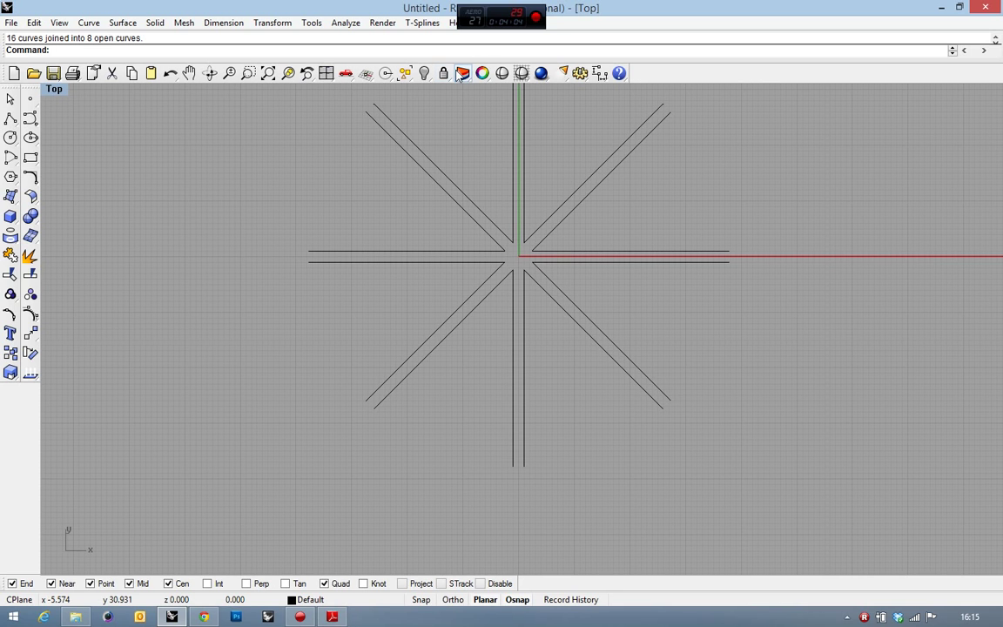
{"action": "left_click", "coordinate": [424, 73]}
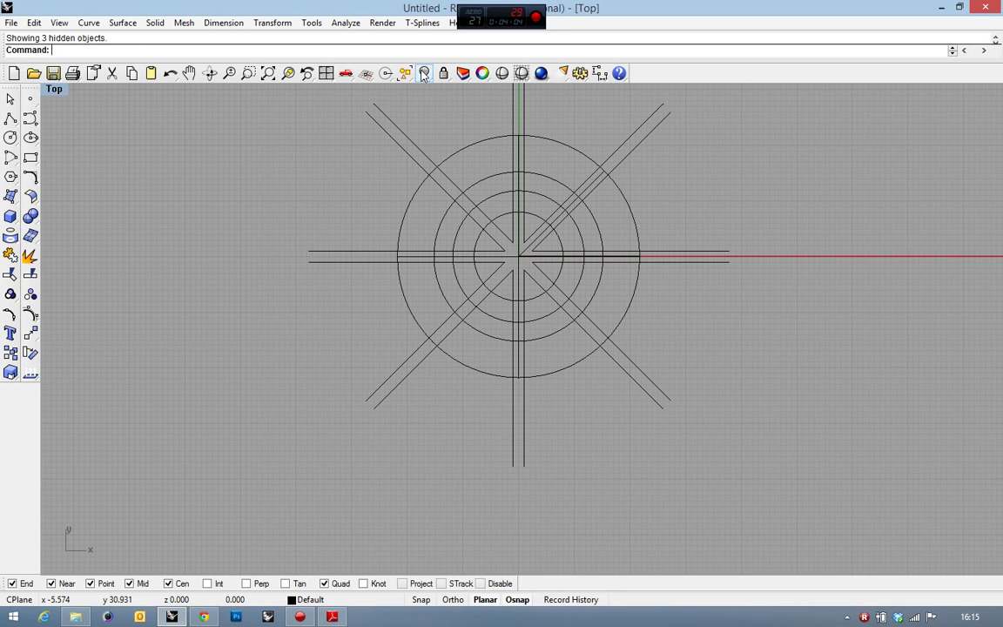
Select the rib curves in the Top view and project them onto the egg surface
{"action": "double_click", "coordinate": [62, 91]}
{"action": "mouse_move", "coordinate": [628, 221]}
{"action": "right_mouse_down"}
{"action": "mouse_move", "coordinate": [727, 106]}
{"action": "mouse_move", "coordinate": [578, 87]}
{"action": "right_mouse_up"}
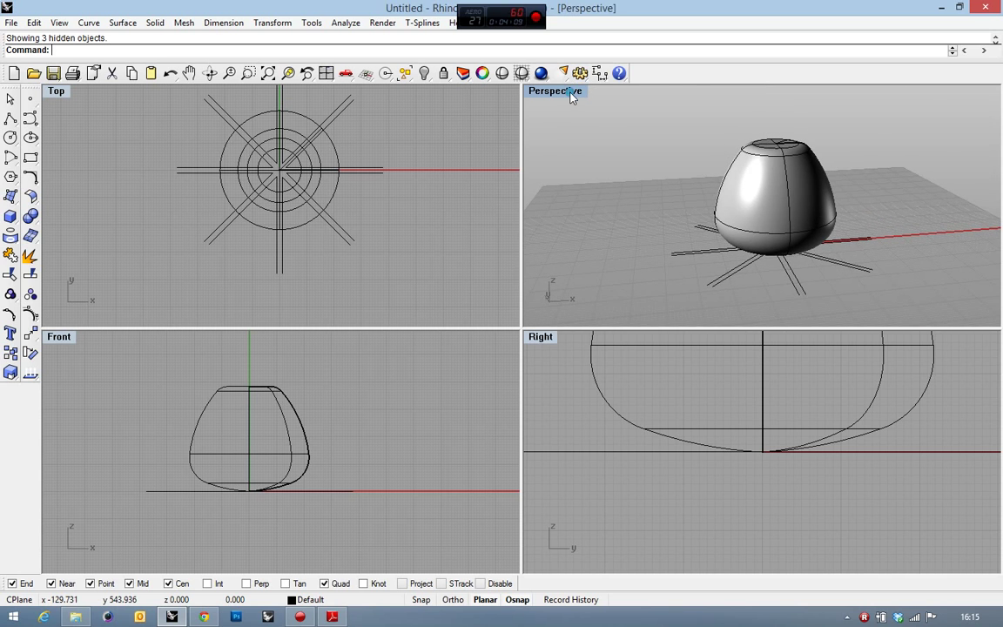
{"action": "double_click", "coordinate": [555, 91]}
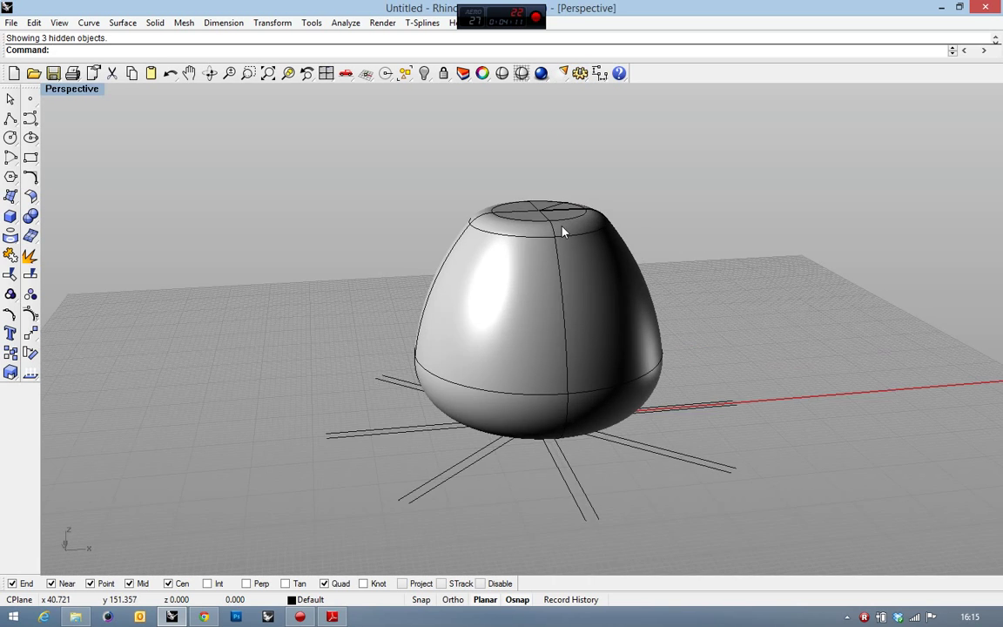
{"action": "right_click_drag", "start_coordinate": [547, 209], "coordinate": [516, 199], "text": "shift"}
{"action": "double_click", "coordinate": [83, 91]}
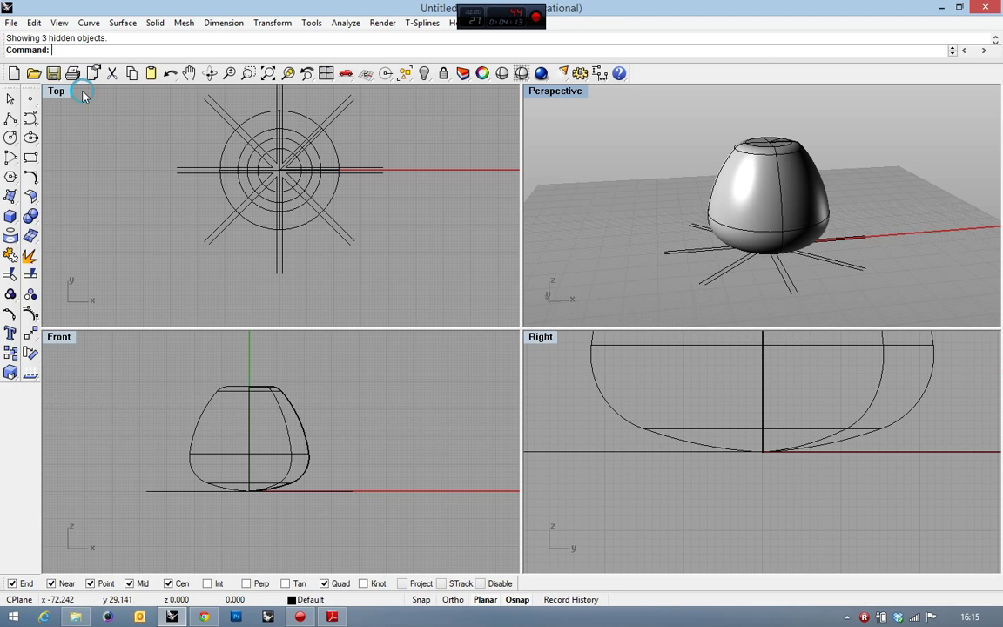
{"action": "double_click", "coordinate": [54, 91]}
{"action": "scroll", "coordinate": [313, 276], "scroll_direction": "down", "scroll_amount": 2}
{"action": "left_click_drag", "start_coordinate": [239, 114], "coordinate": [641, 471]}
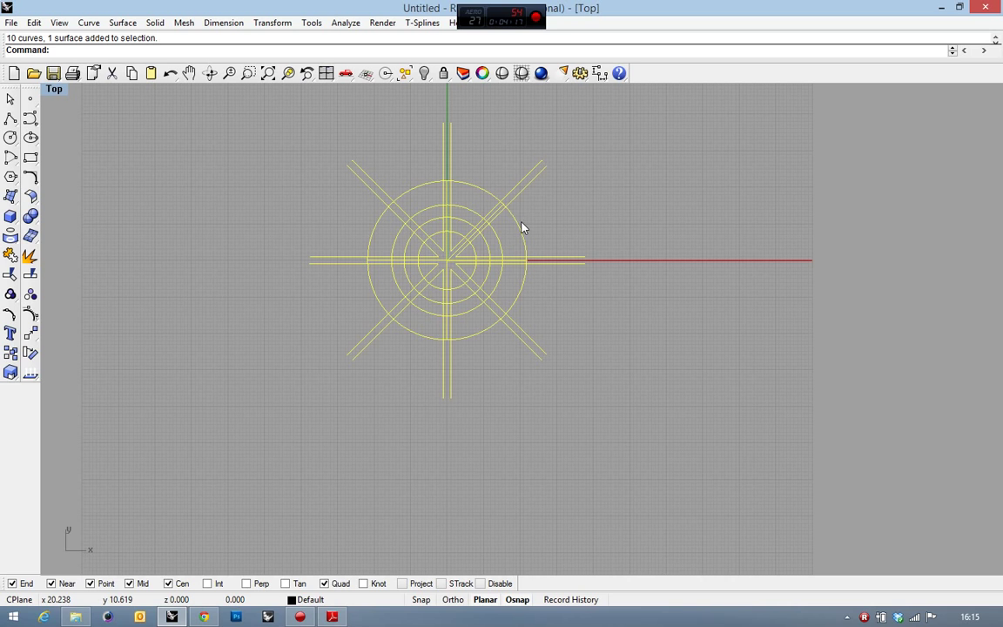
{"action": "key", "text": "Escape"}
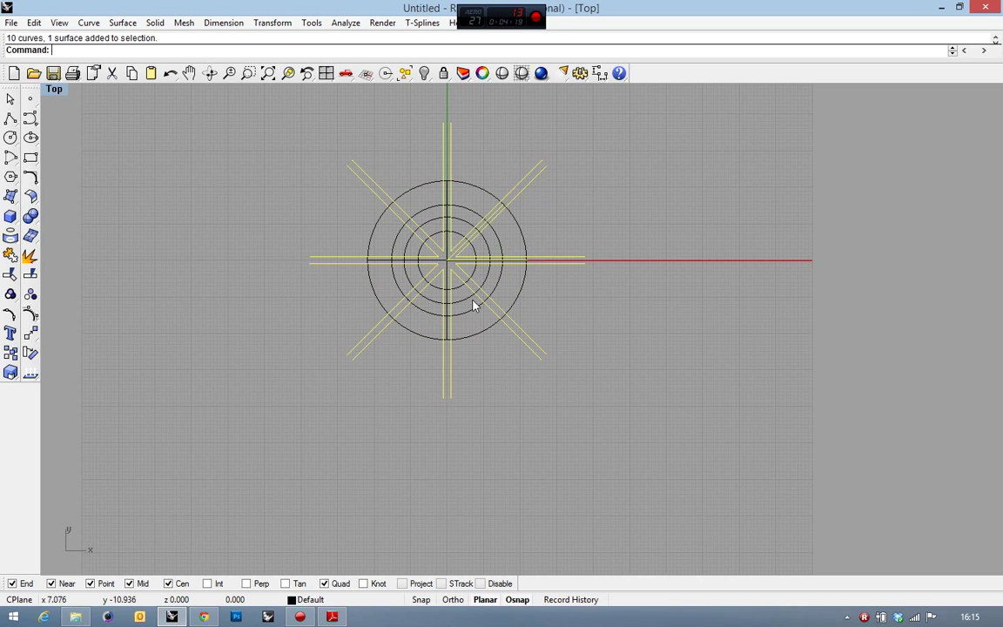
{"action": "scroll", "coordinate": [460, 241], "scroll_direction": "up", "scroll_amount": 2}
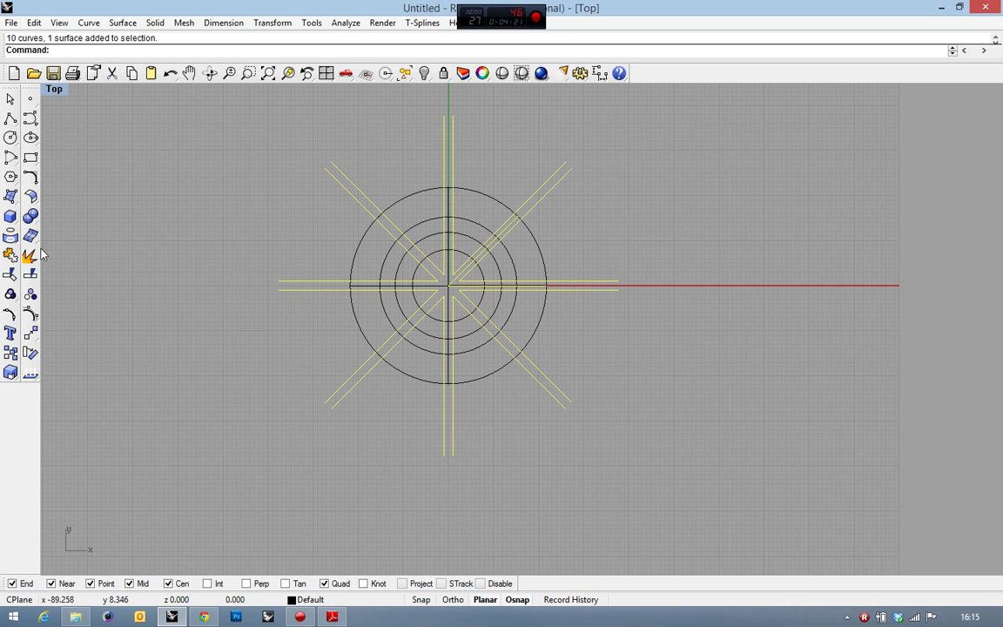
{"action": "left_click", "coordinate": [10, 236]}
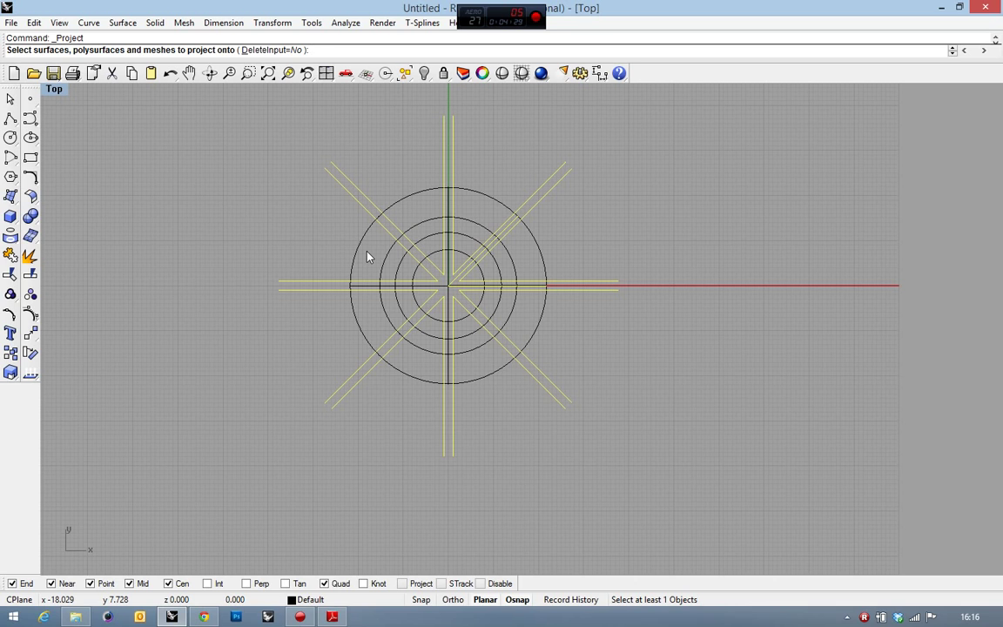
{"action": "left_click", "coordinate": [365, 255]}
{"action": "key", "text": "Return"}
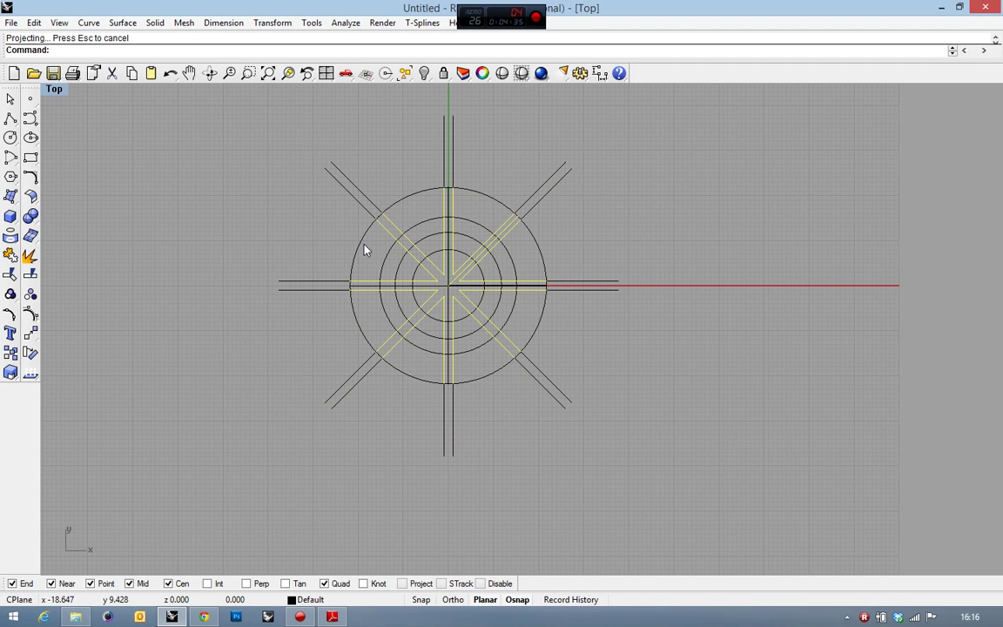
Inspect the projected ribs in Perspective and select the flat star curves below the shade
{"action": "double_click", "coordinate": [58, 91]}
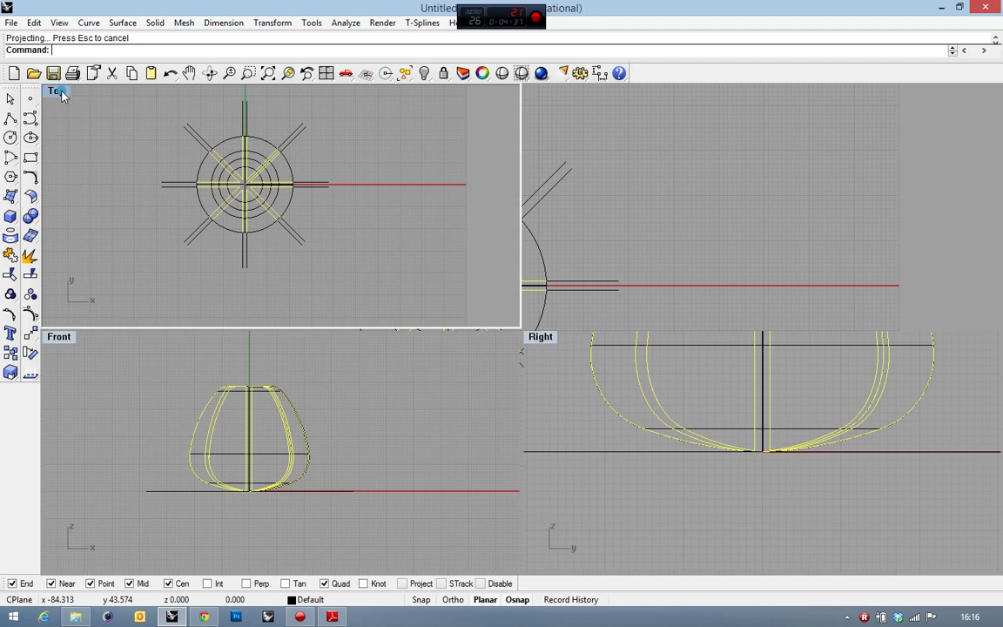
{"action": "double_click", "coordinate": [570, 93]}
{"action": "mouse_move", "coordinate": [570, 94]}
{"action": "right_mouse_down"}
{"action": "mouse_move", "coordinate": [581, 177]}
{"action": "mouse_move", "coordinate": [701, 291]}
{"action": "right_mouse_up"}
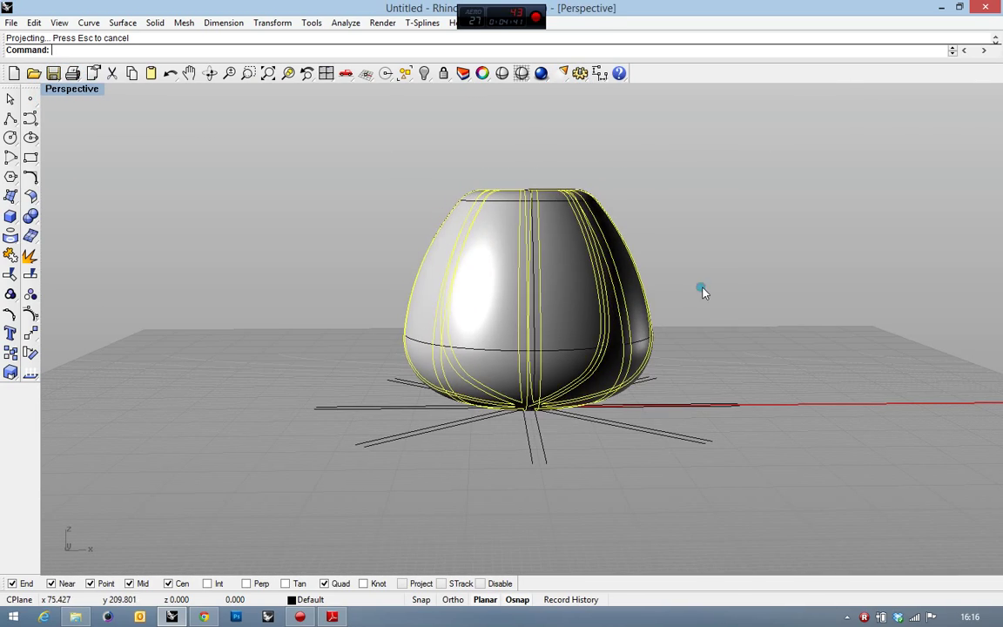
{"action": "key", "text": "Escape"}
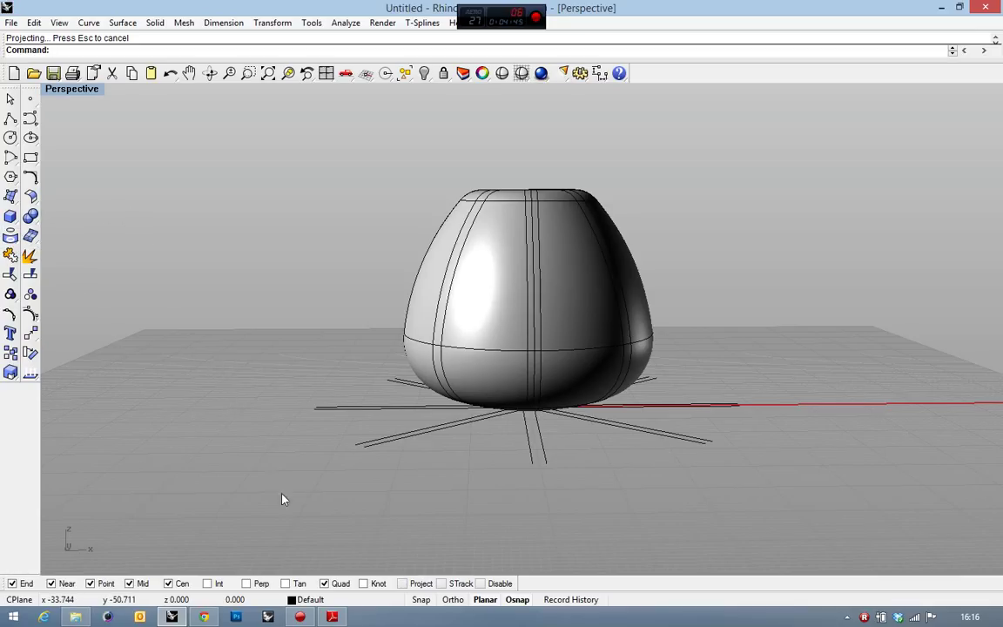
{"action": "left_click_drag", "start_coordinate": [283, 497], "coordinate": [911, 359]}
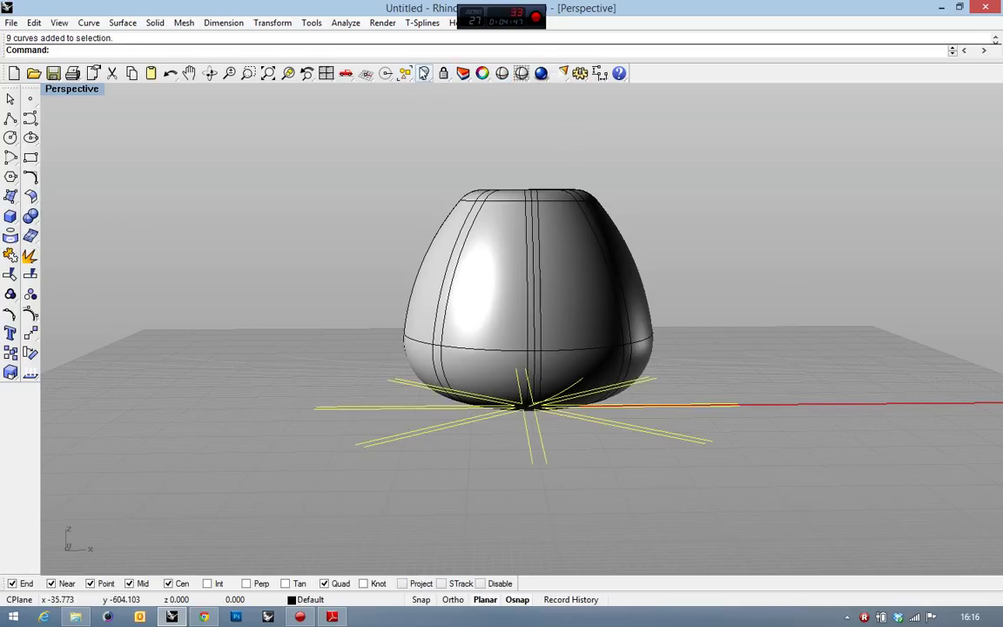
Move the selected flat star curves onto Layer 01
{"action": "left_click", "coordinate": [462, 73]}
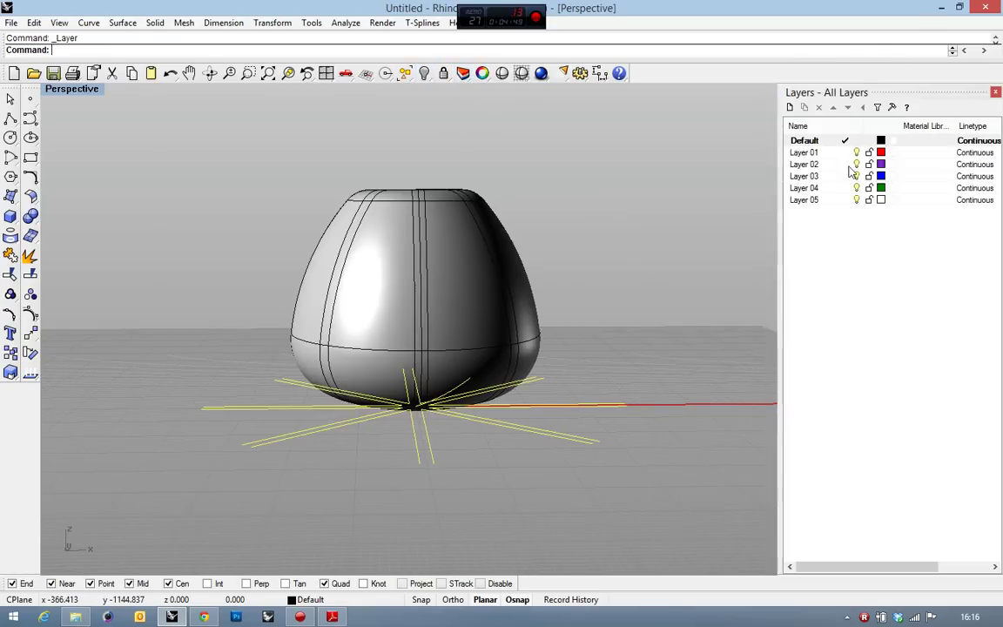
{"action": "right_click", "coordinate": [833, 154]}
{"action": "left_click", "coordinate": [884, 309]}
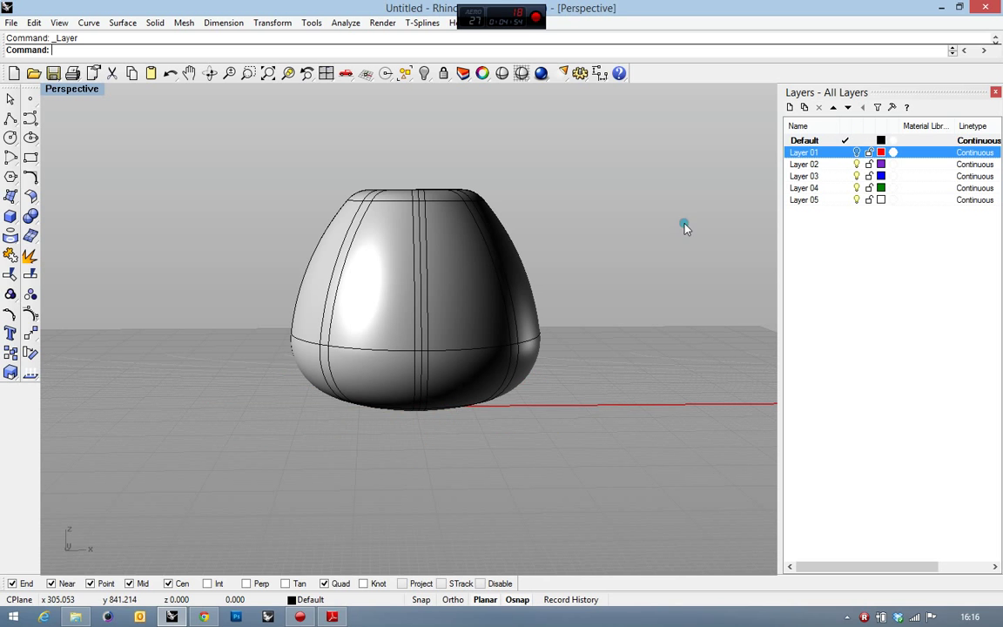
{"action": "scroll", "coordinate": [541, 233], "scroll_direction": "down", "scroll_amount": 3}
{"action": "scroll", "coordinate": [540, 234], "scroll_direction": "up", "scroll_amount": 2}
Orbit around the shade, comparing it with the Cool Hunting lighting reference page
{"action": "right_click_drag", "start_coordinate": [541, 233], "coordinate": [528, 331]}
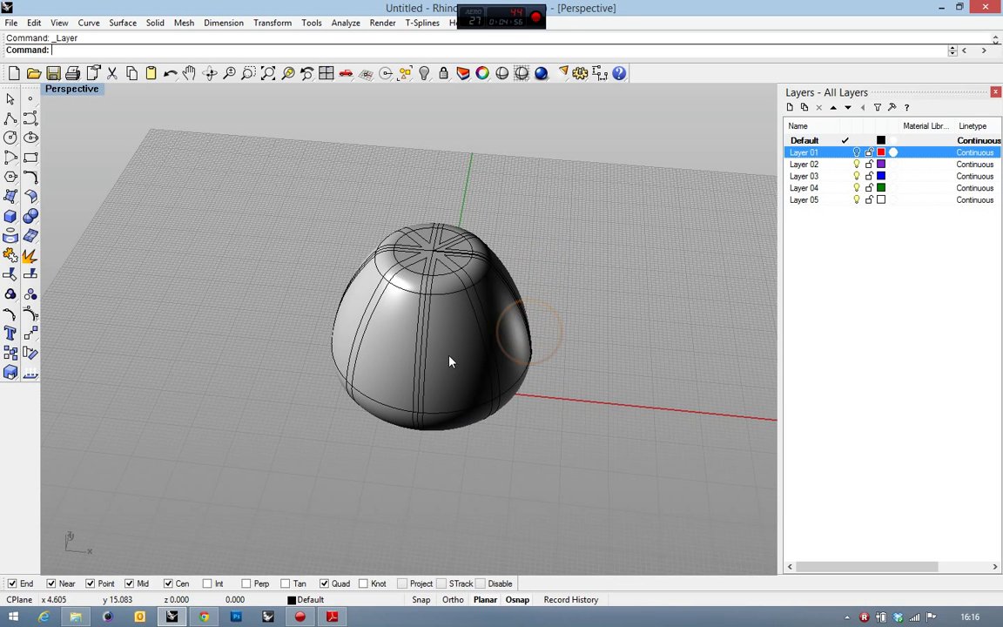
{"action": "left_click", "coordinate": [204, 616]}
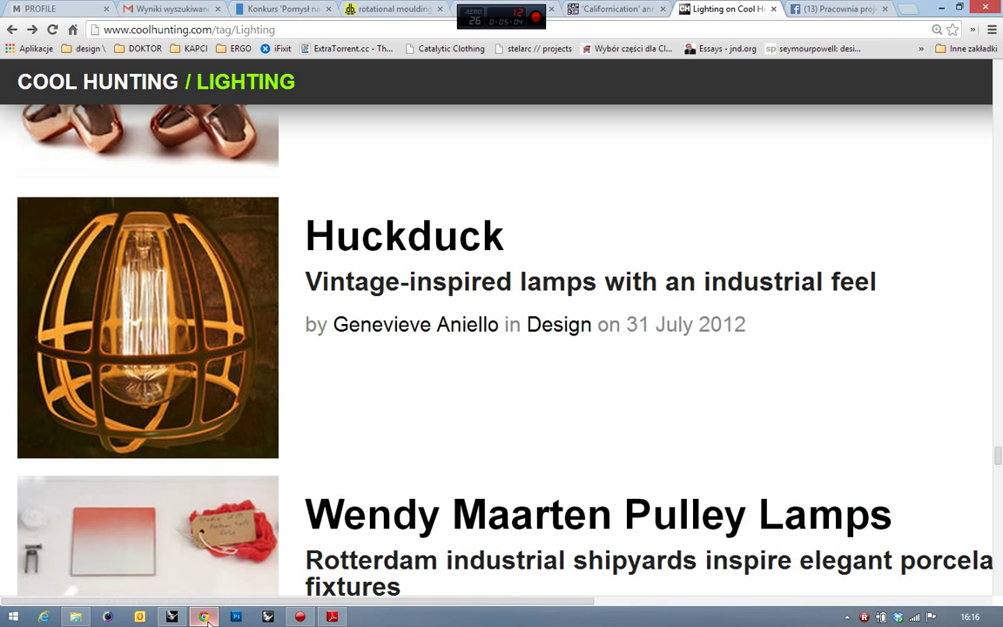
{"action": "left_click", "coordinate": [172, 617]}
{"action": "right_click_drag", "start_coordinate": [479, 412], "coordinate": [515, 362]}
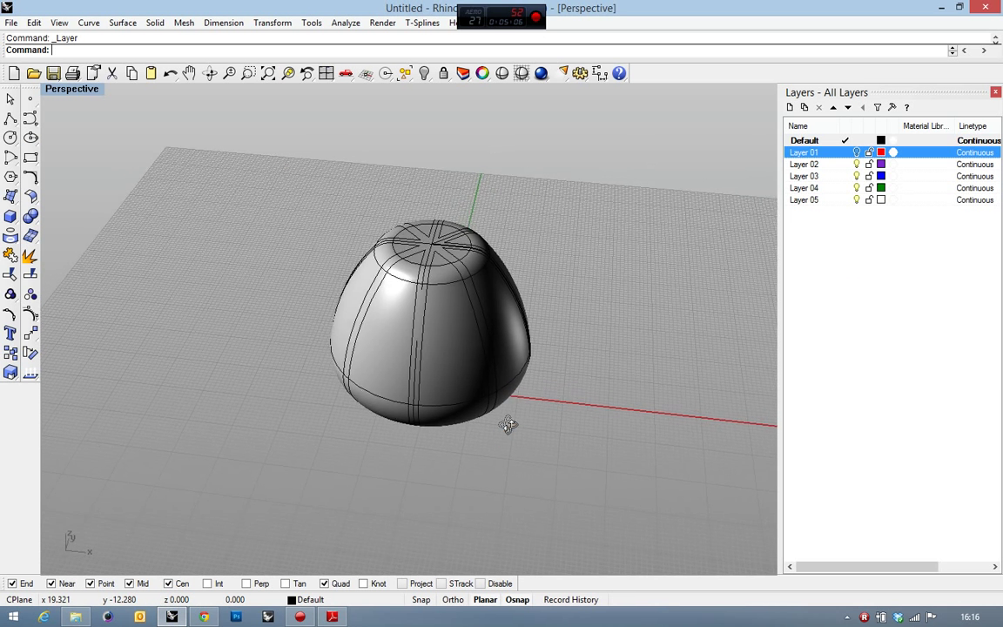
Draw an upper and a lower horizontal line across the shade in the Front view
{"action": "double_click", "coordinate": [72, 88]}
{"action": "left_click", "coordinate": [995, 92]}
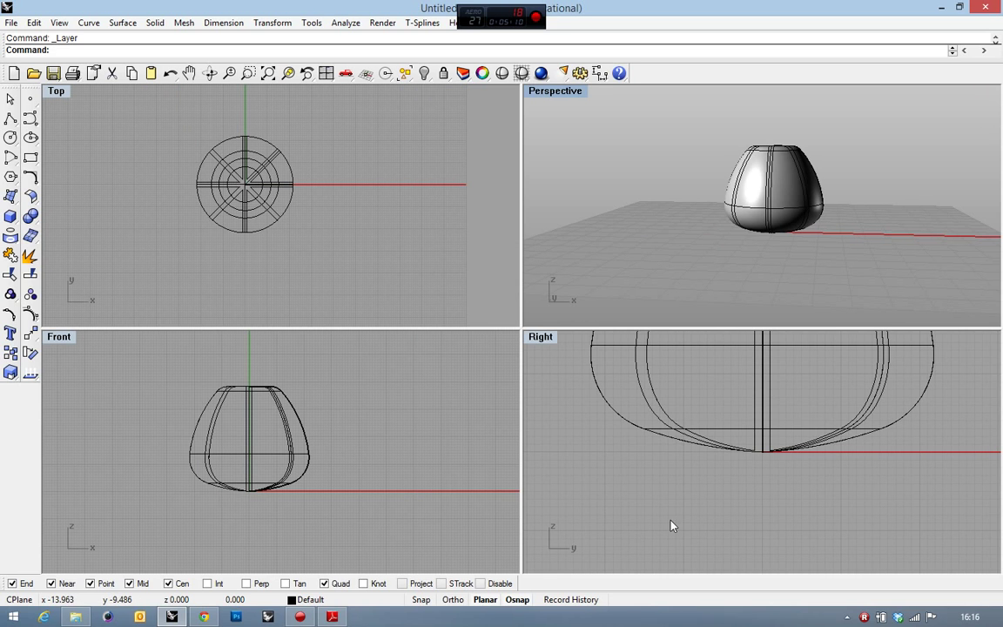
{"action": "left_click", "coordinate": [681, 505]}
{"action": "double_click", "coordinate": [61, 337]}
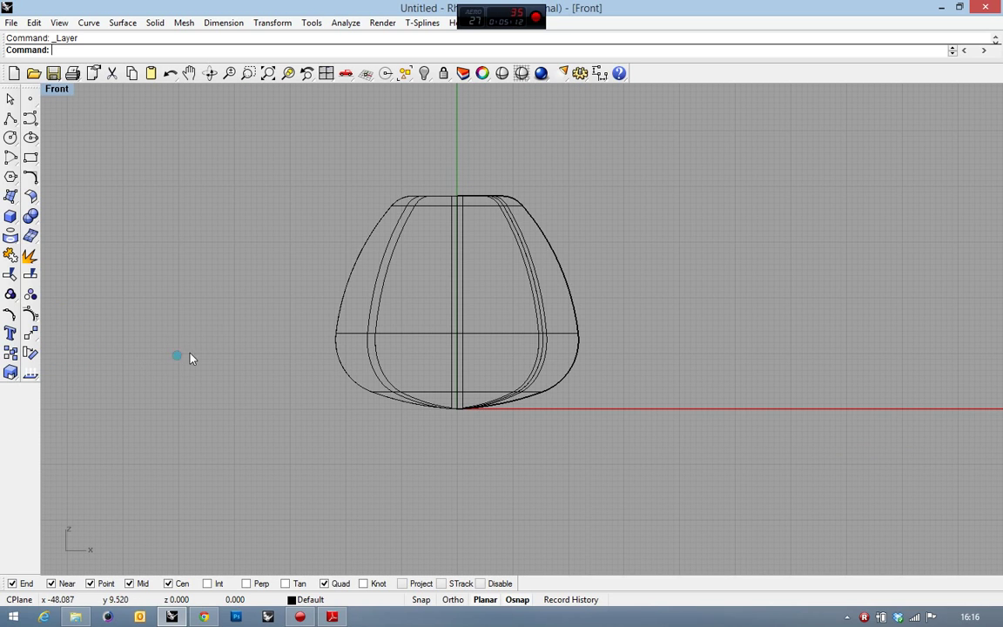
{"action": "scroll", "coordinate": [381, 298], "scroll_direction": "up", "scroll_amount": 2}
{"action": "scroll", "coordinate": [340, 274], "scroll_direction": "up", "scroll_amount": 2}
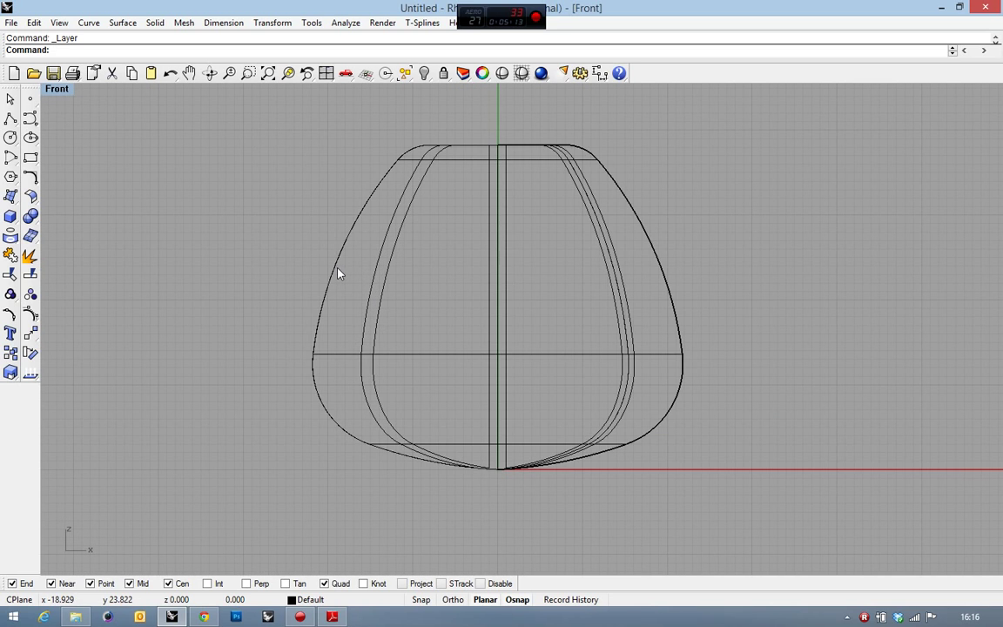
{"action": "left_click", "coordinate": [33, 119]}
{"action": "left_click", "coordinate": [288, 283]}
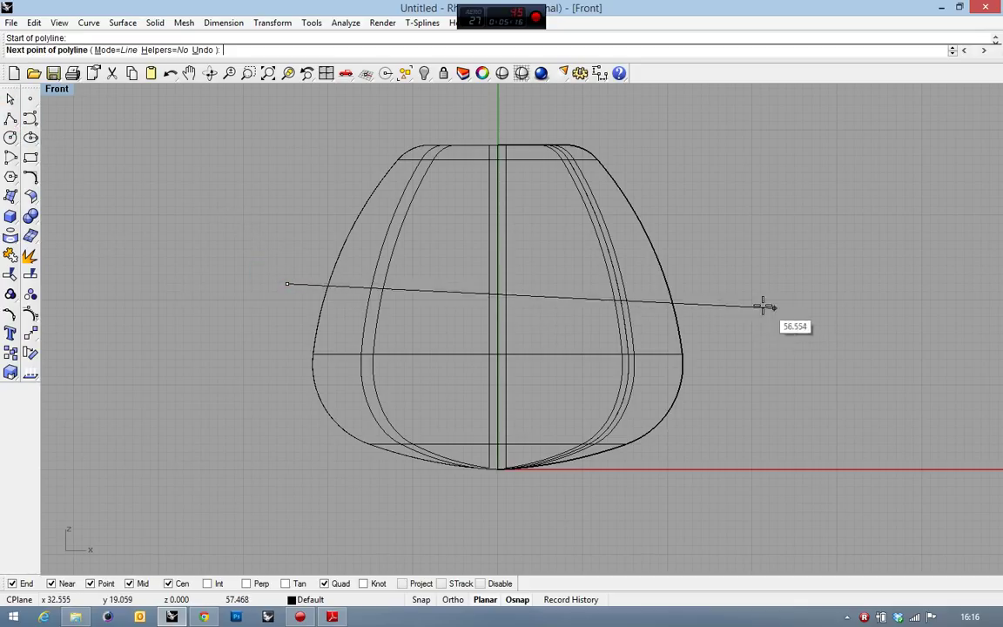
{"action": "left_click", "coordinate": [734, 284]}
{"action": "right_click", "coordinate": [377, 447]}
{"action": "right_click", "coordinate": [246, 437]}
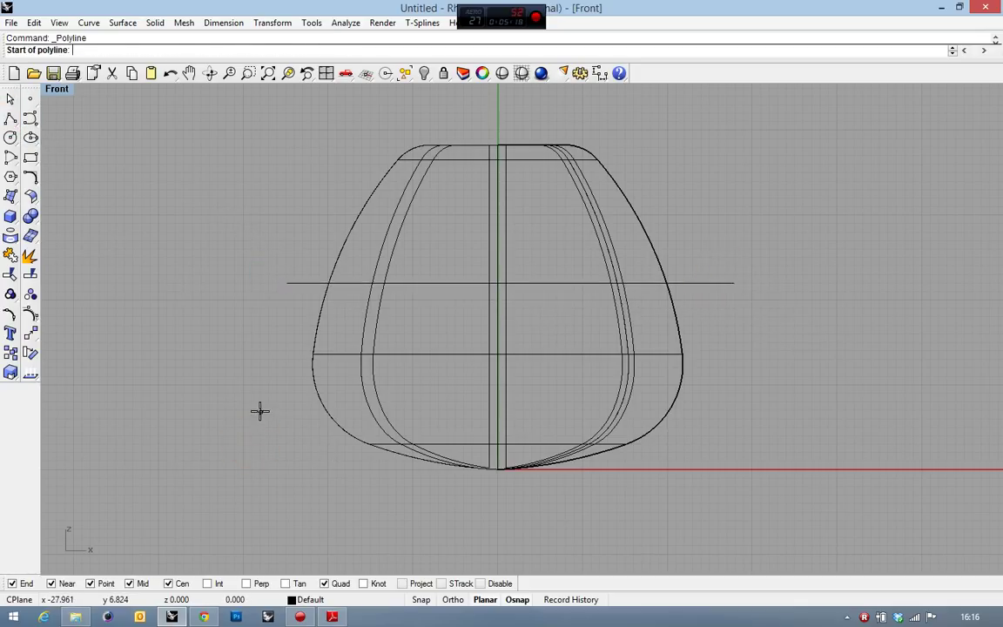
{"action": "left_click", "coordinate": [260, 408]}
{"action": "left_click", "coordinate": [757, 408]}
{"action": "right_click", "coordinate": [757, 408]}
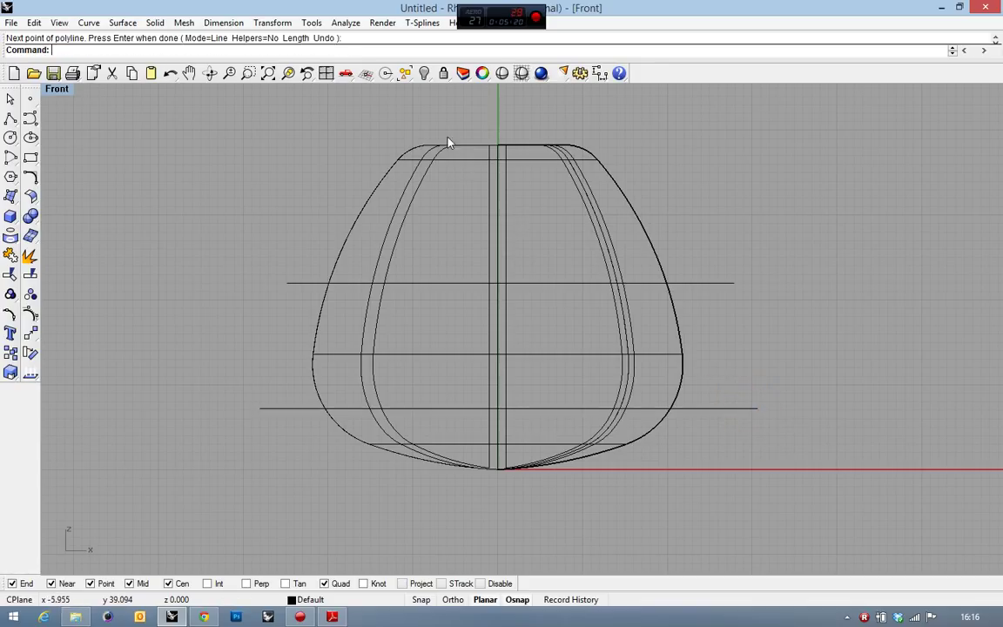
Offset the upper line 1 unit on both sides
{"action": "left_click", "coordinate": [309, 284]}
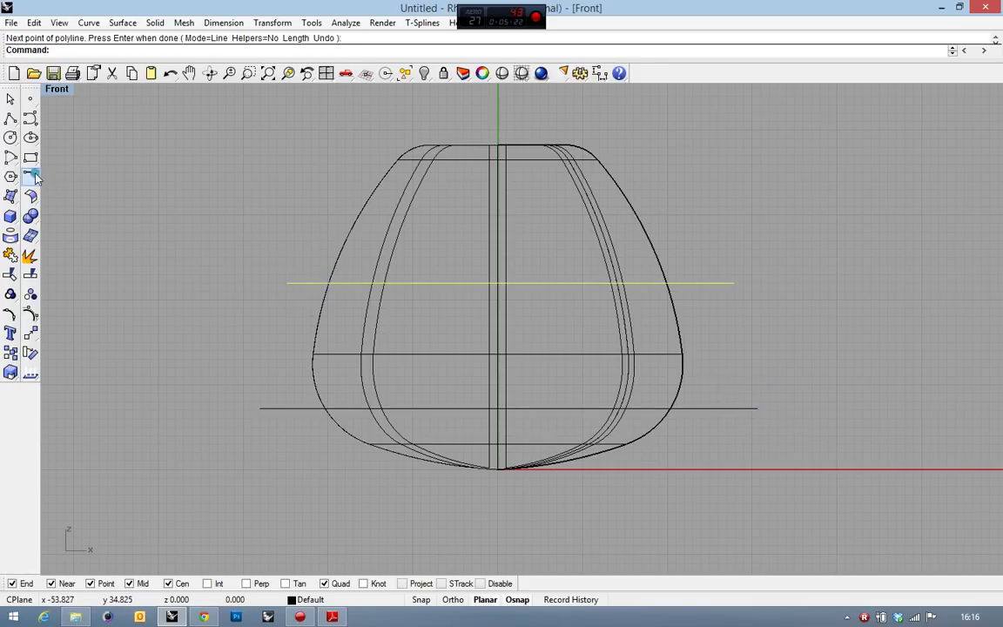
{"action": "left_click", "coordinate": [33, 176]}
{"action": "left_click", "coordinate": [169, 200]}
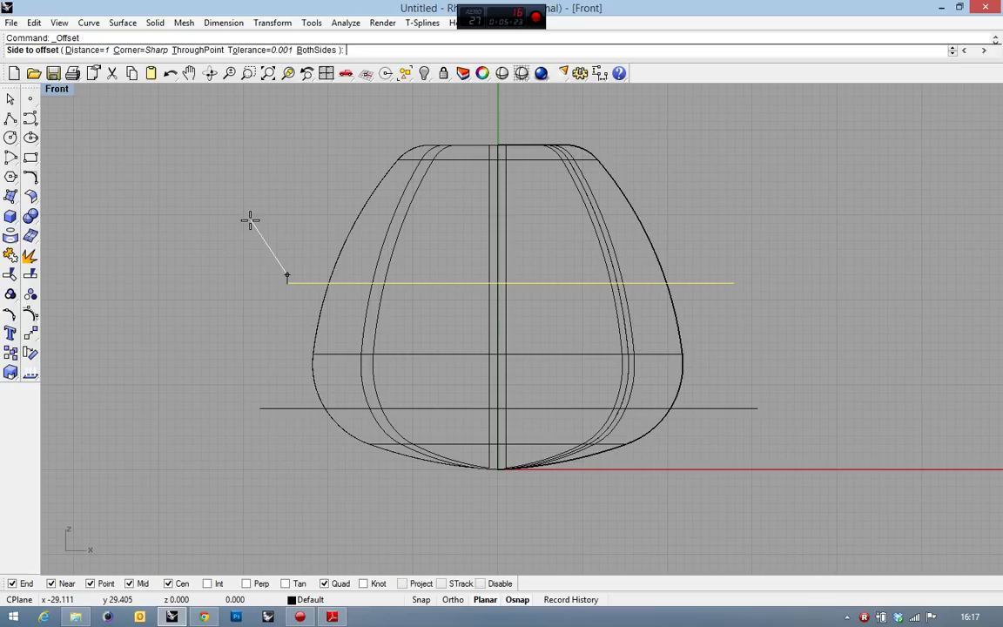
{"action": "left_click", "coordinate": [330, 56]}
{"action": "left_click", "coordinate": [309, 187]}
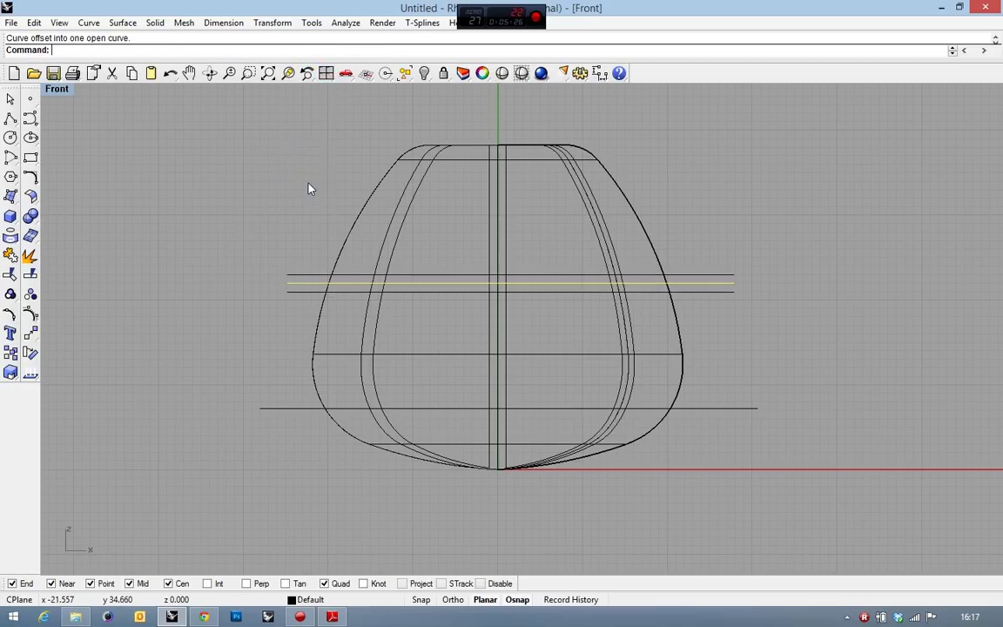
Offset the lower line 0.8 units on both sides
{"action": "left_click", "coordinate": [284, 409]}
{"action": "key", "text": "Return"}
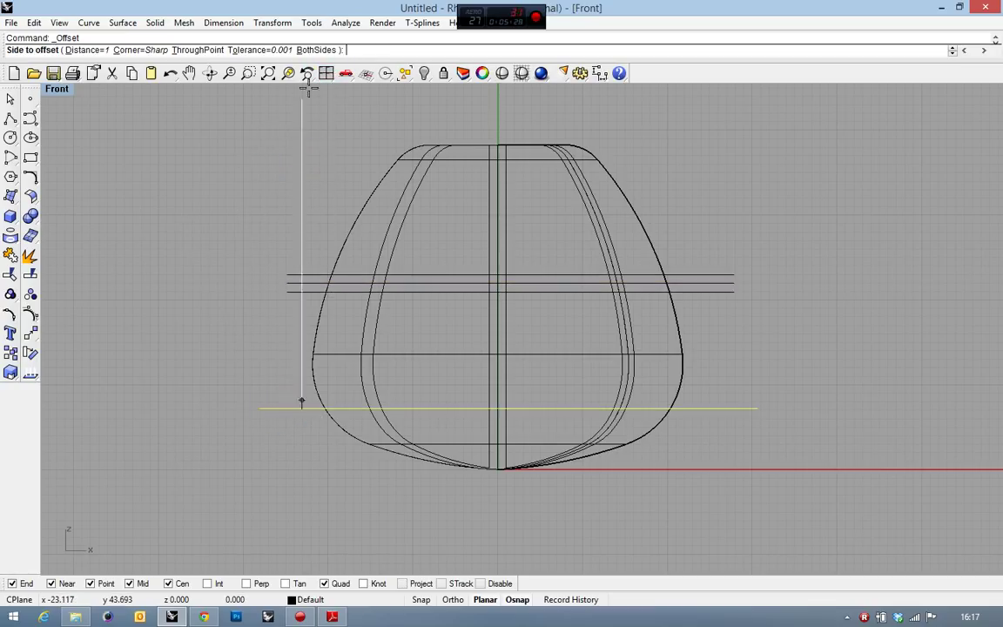
{"action": "scroll", "coordinate": [278, 409], "scroll_direction": "up", "scroll_amount": 3}
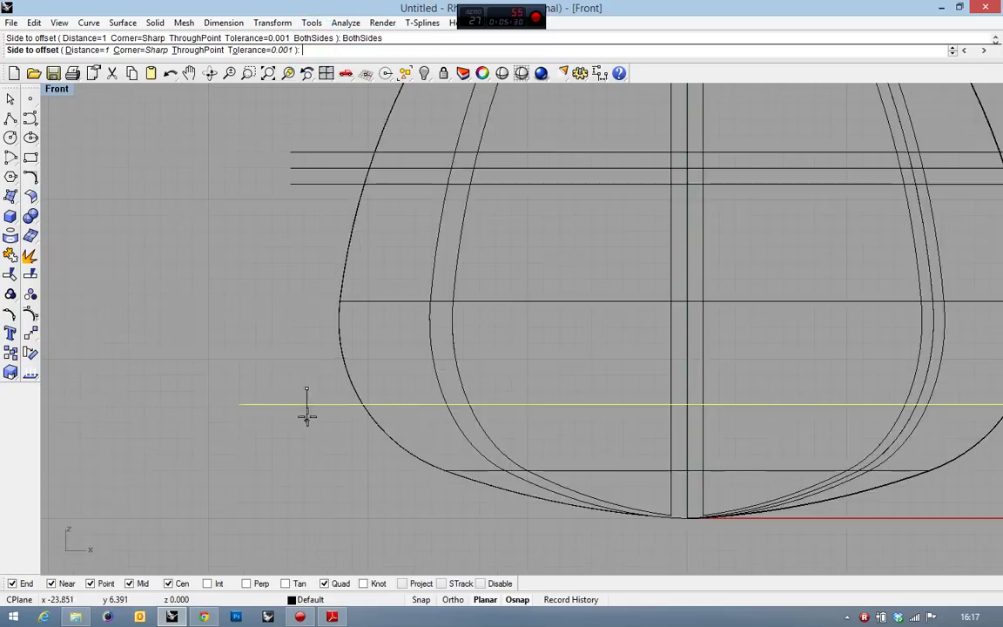
{"action": "scroll", "coordinate": [307, 409], "scroll_direction": "up", "scroll_amount": 4}
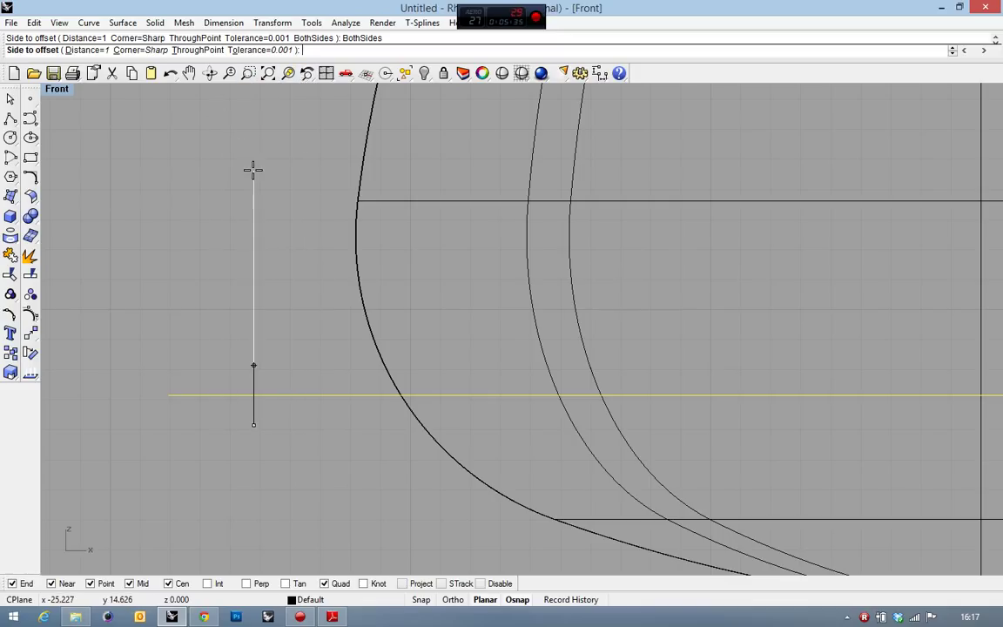
{"action": "type", "text": ".8"}
{"action": "key", "text": "Return"}
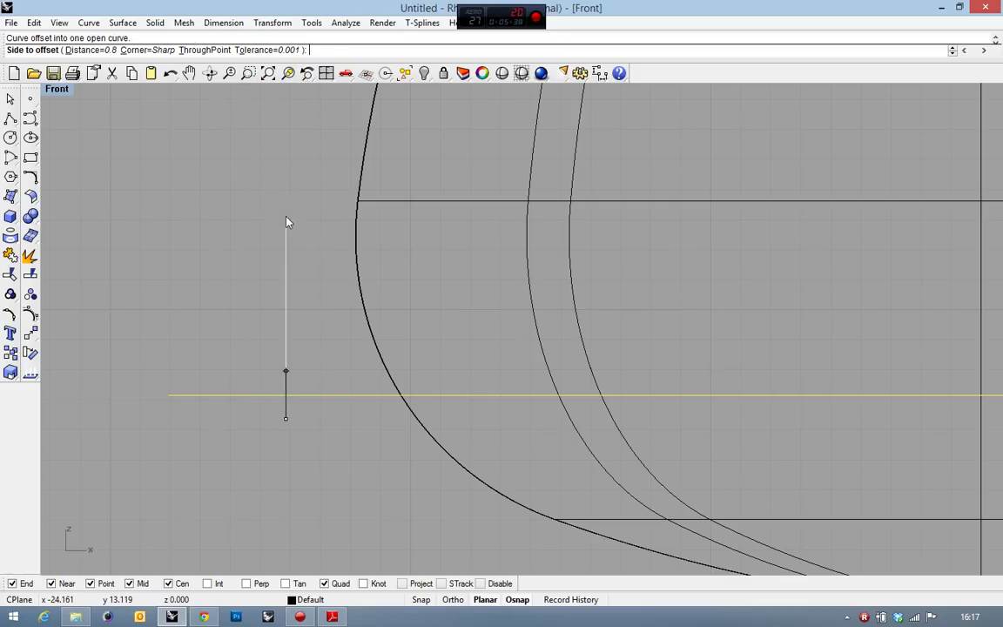
{"action": "left_click", "coordinate": [287, 221]}
{"action": "scroll", "coordinate": [336, 336], "scroll_direction": "down", "scroll_amount": 5}
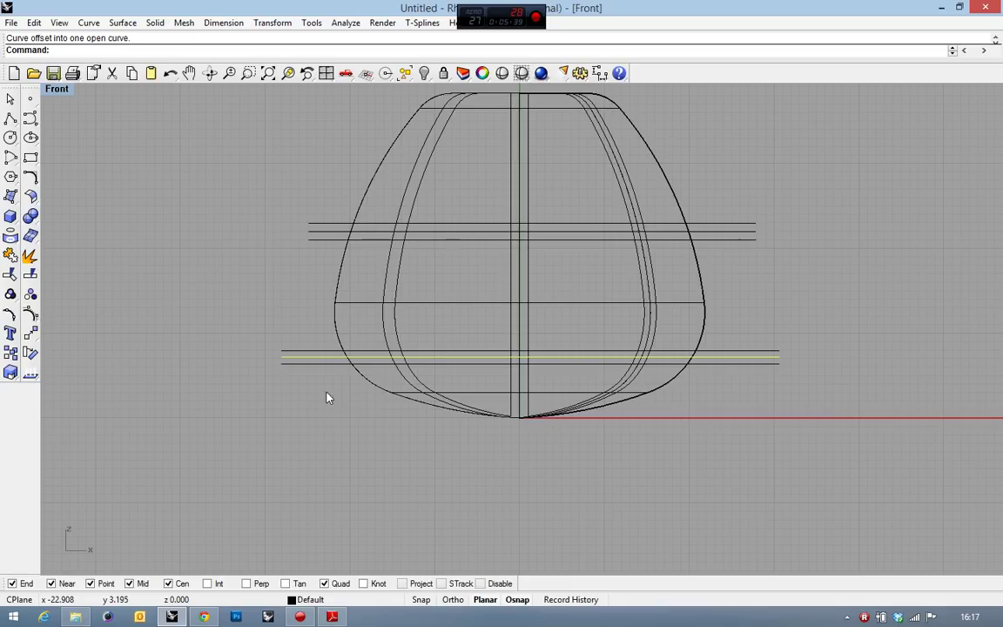
{"action": "left_click", "coordinate": [326, 233]}
Delete the original centre lines and project the four new lines onto the outer shade
{"action": "key", "text": "Delete"}
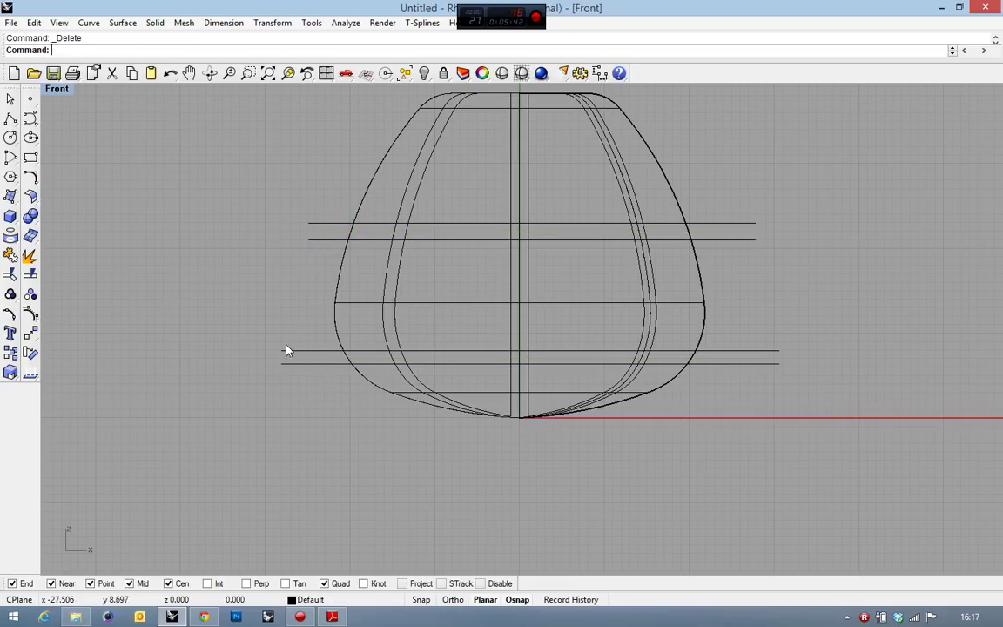
{"action": "left_click_drag", "start_coordinate": [328, 366], "coordinate": [209, 174]}
{"action": "left_click", "coordinate": [14, 240]}
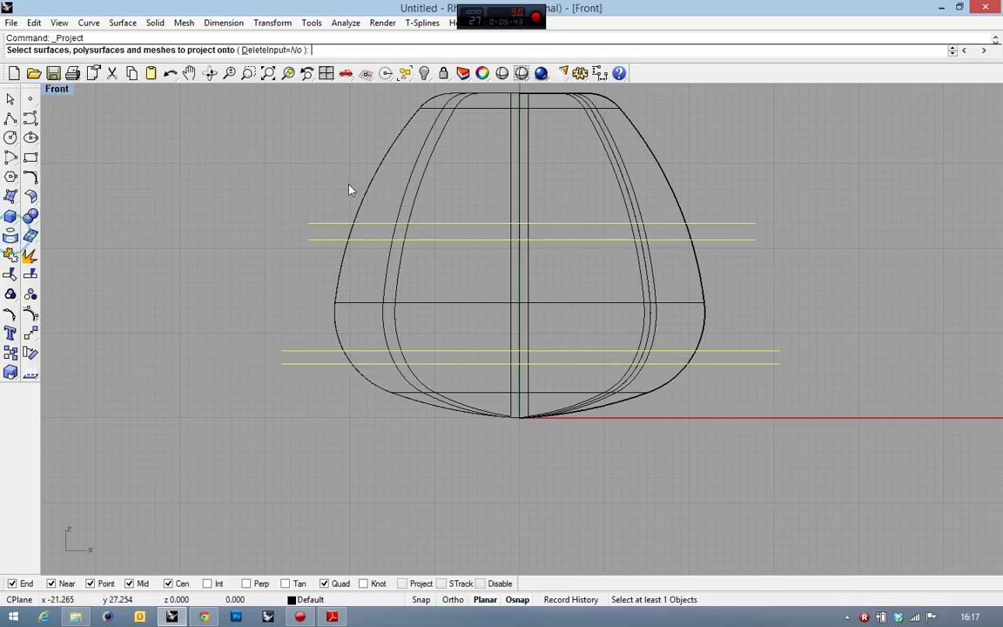
{"action": "left_click", "coordinate": [377, 173]}
{"action": "key", "text": "Return"}
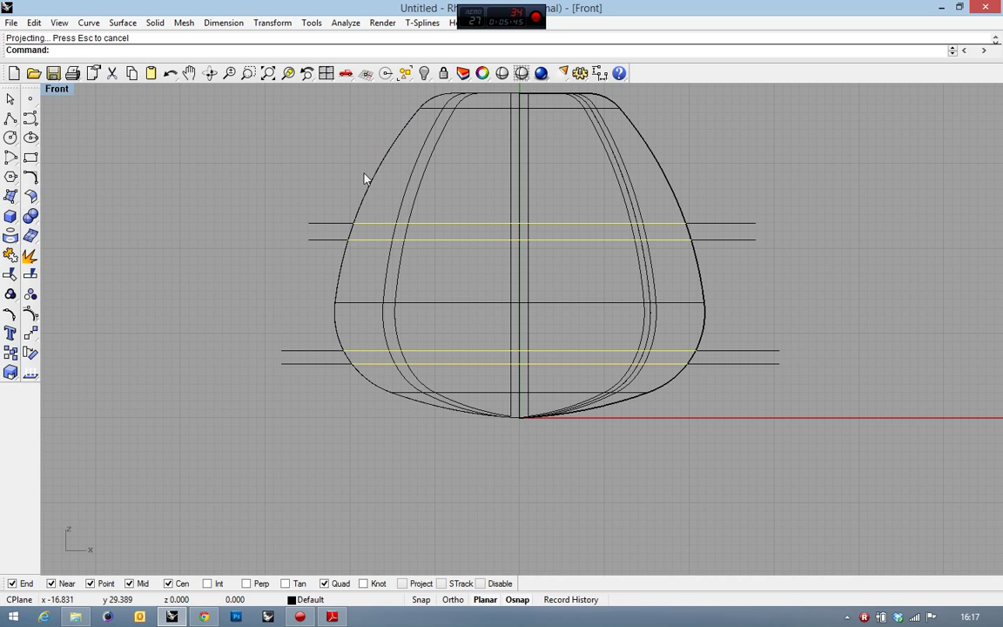
Move the projected lines onto Layer 01
{"action": "left_click", "coordinate": [463, 73]}
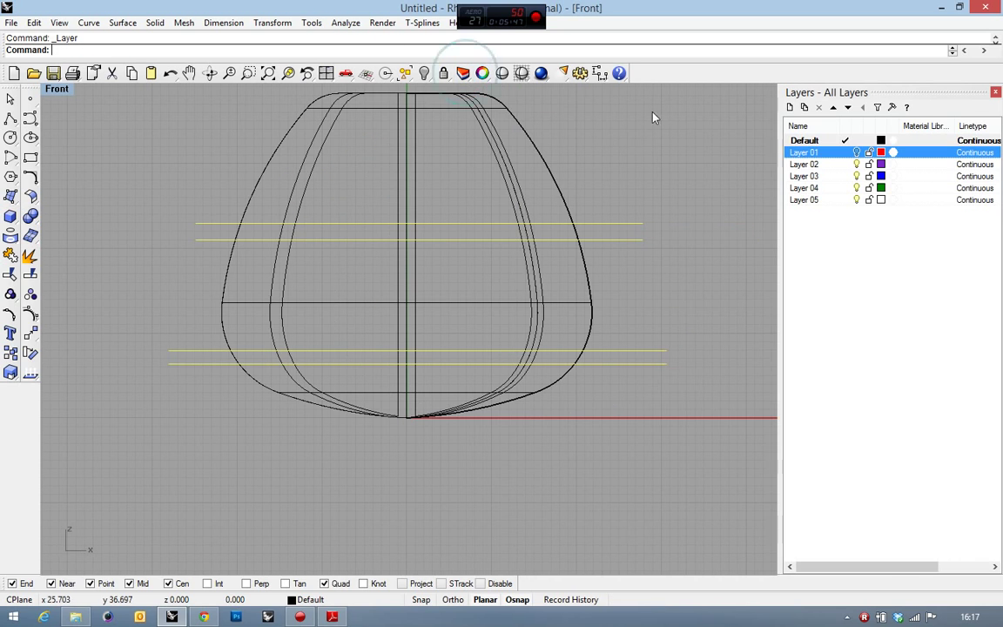
{"action": "right_click", "coordinate": [818, 164]}
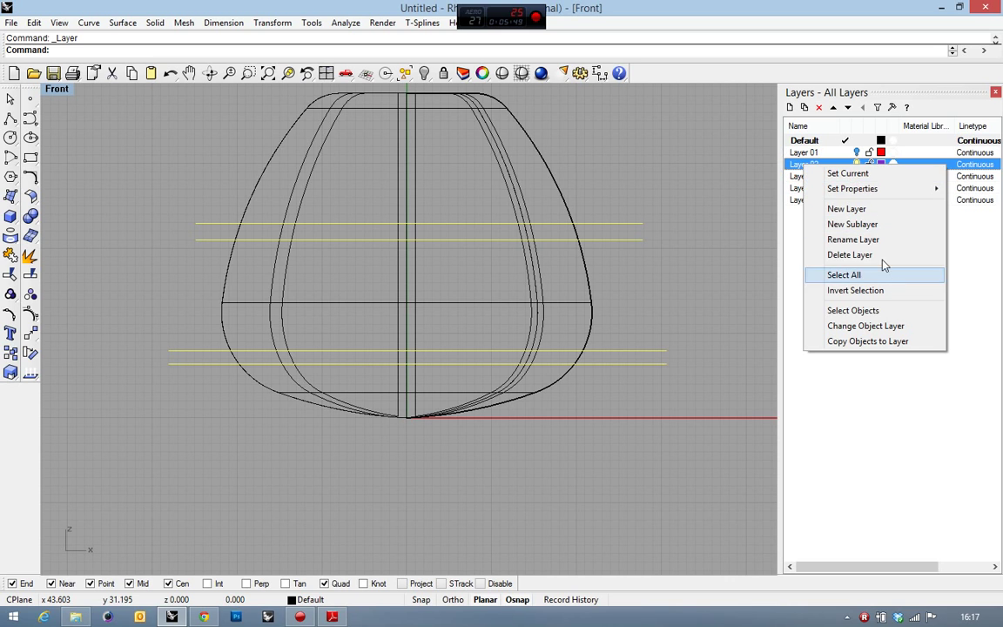
{"action": "right_click", "coordinate": [805, 152]}
{"action": "left_click", "coordinate": [868, 310]}
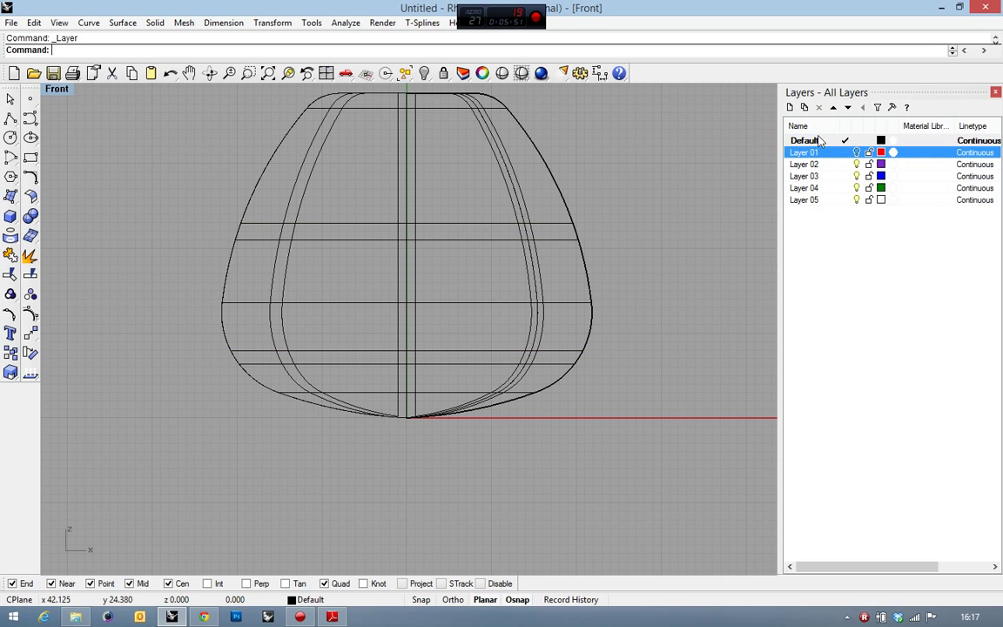
View the shaded egg in a maximized Perspective, checking the reference lamp
{"action": "double_click", "coordinate": [56, 89]}
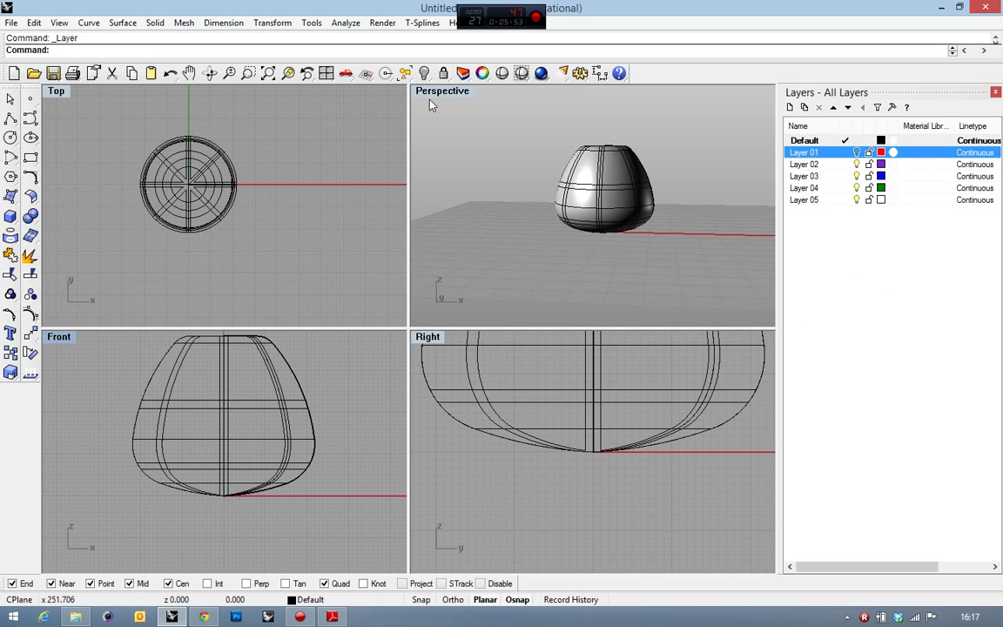
{"action": "double_click", "coordinate": [440, 91]}
{"action": "mouse_move", "coordinate": [474, 150]}
{"action": "right_mouse_down"}
{"action": "mouse_move", "coordinate": [550, 195]}
{"action": "mouse_move", "coordinate": [439, 197]}
{"action": "mouse_move", "coordinate": [409, 112]}
{"action": "mouse_move", "coordinate": [398, 154]}
{"action": "mouse_move", "coordinate": [488, 148]}
{"action": "right_mouse_up"}
{"action": "right_click_drag", "start_coordinate": [517, 271], "coordinate": [487, 351]}
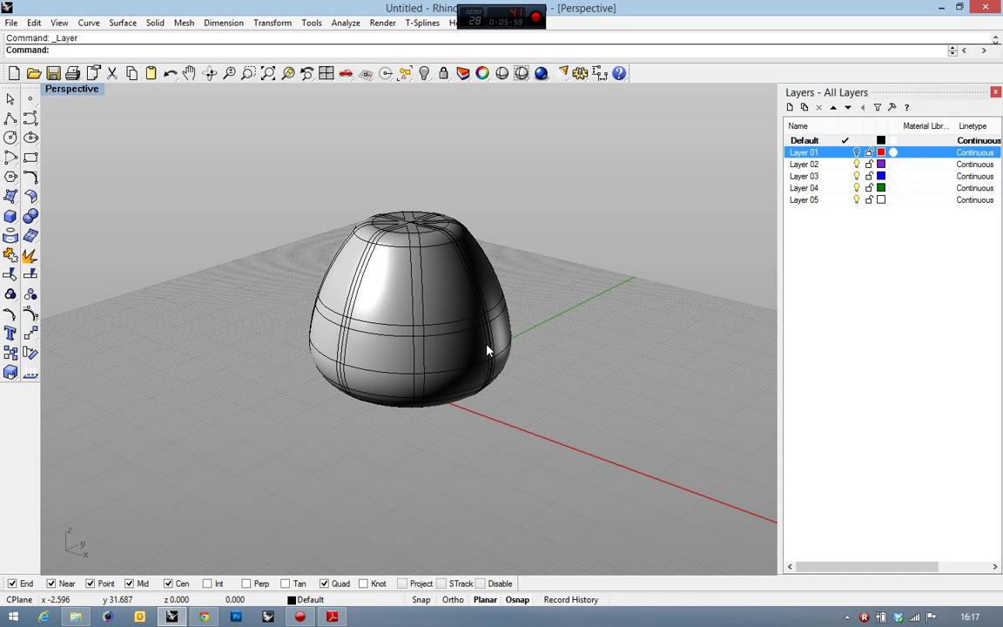
{"action": "left_click", "coordinate": [205, 616]}
{"action": "left_click", "coordinate": [206, 616]}
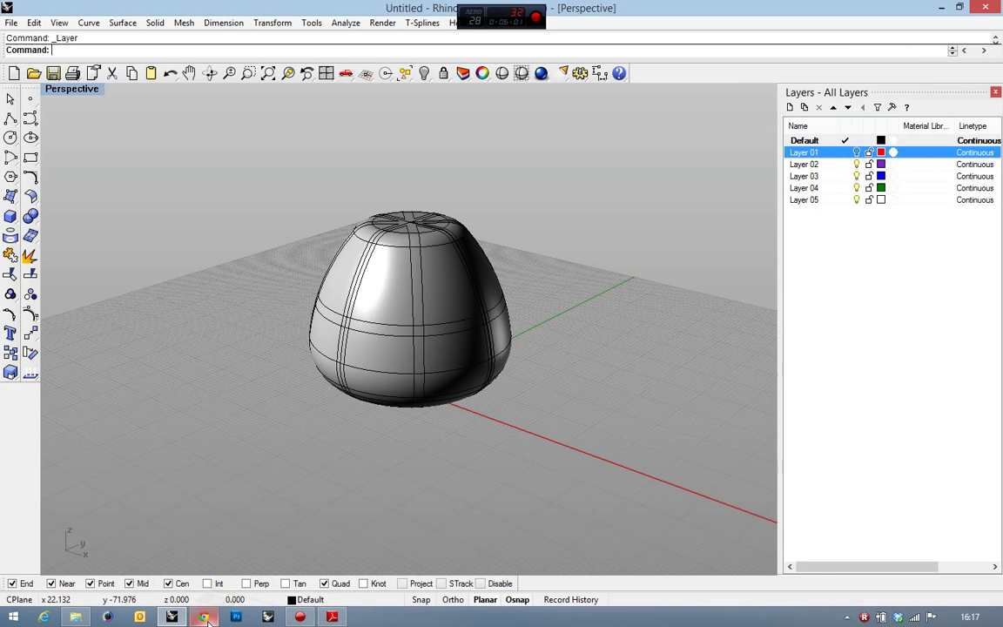
{"action": "scroll", "coordinate": [415, 278], "scroll_direction": "up", "scroll_amount": 2}
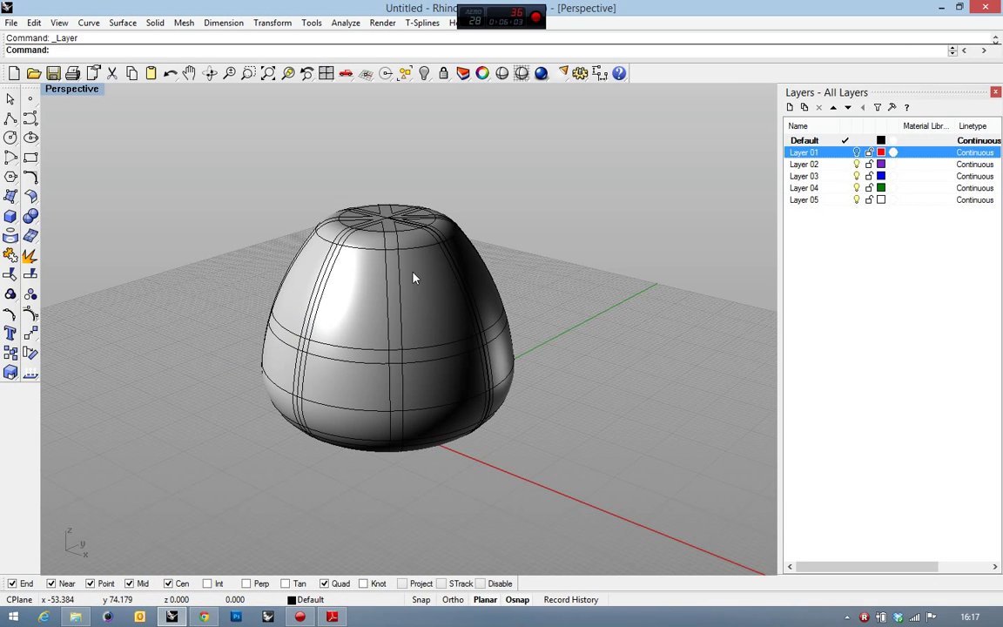
Hide the shaded egg surface, leaving the projected ribs and rings as a cage
{"action": "scroll", "coordinate": [351, 255], "scroll_direction": "up", "scroll_amount": 2}
{"action": "left_click", "coordinate": [324, 253]}
{"action": "mouse_move", "coordinate": [572, 159]}
{"action": "right_mouse_down"}
{"action": "mouse_move", "coordinate": [587, 172]}
{"action": "mouse_move", "coordinate": [580, 150]}
{"action": "mouse_move", "coordinate": [572, 186]}
{"action": "mouse_move", "coordinate": [527, 183]}
{"action": "right_mouse_up"}
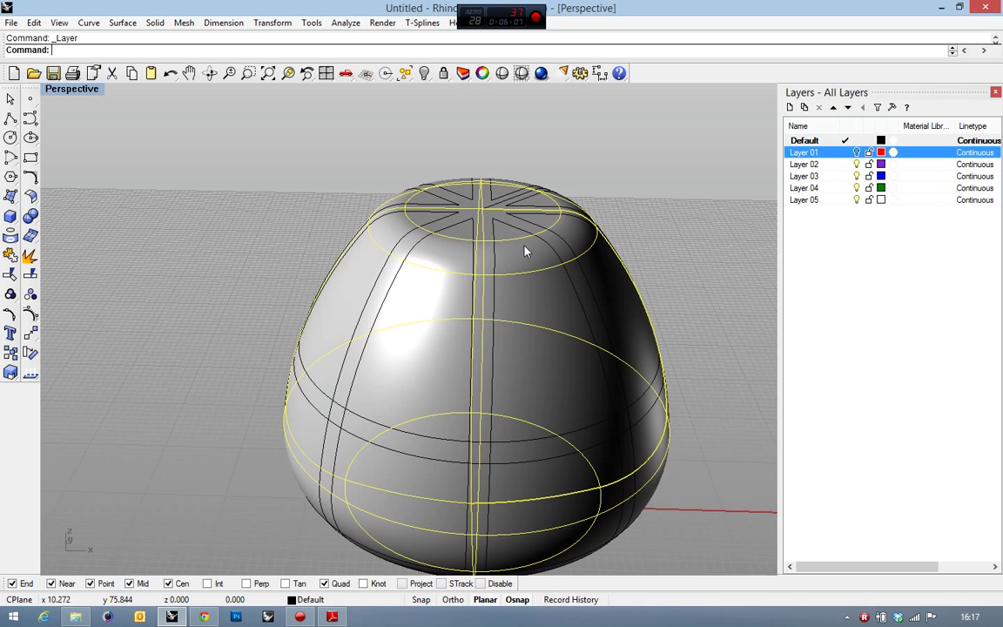
{"action": "right_click", "coordinate": [819, 154]}
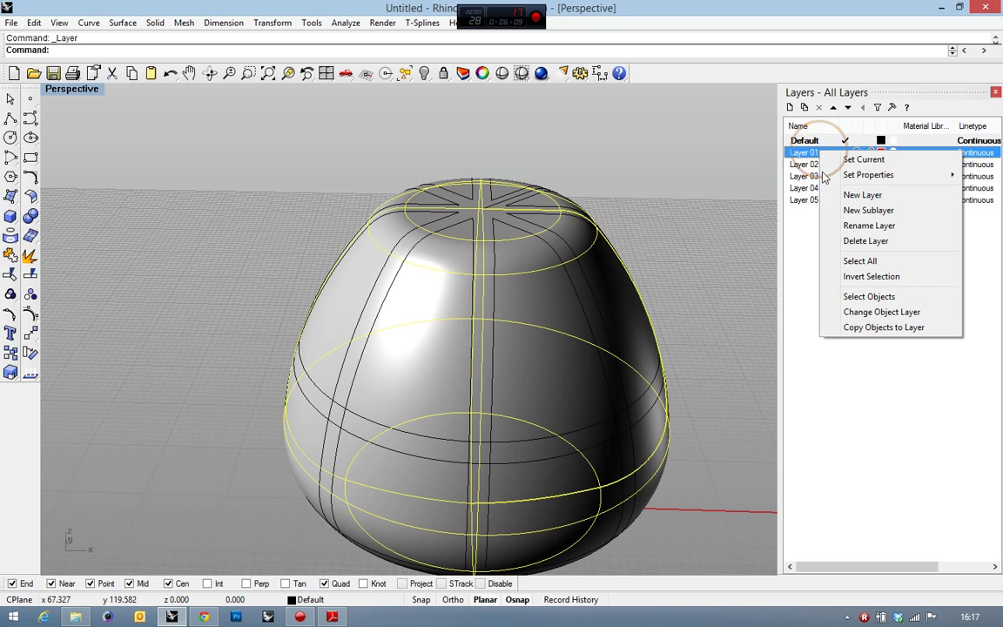
{"action": "left_click", "coordinate": [878, 311]}
{"action": "key", "text": "ctrl+z"}
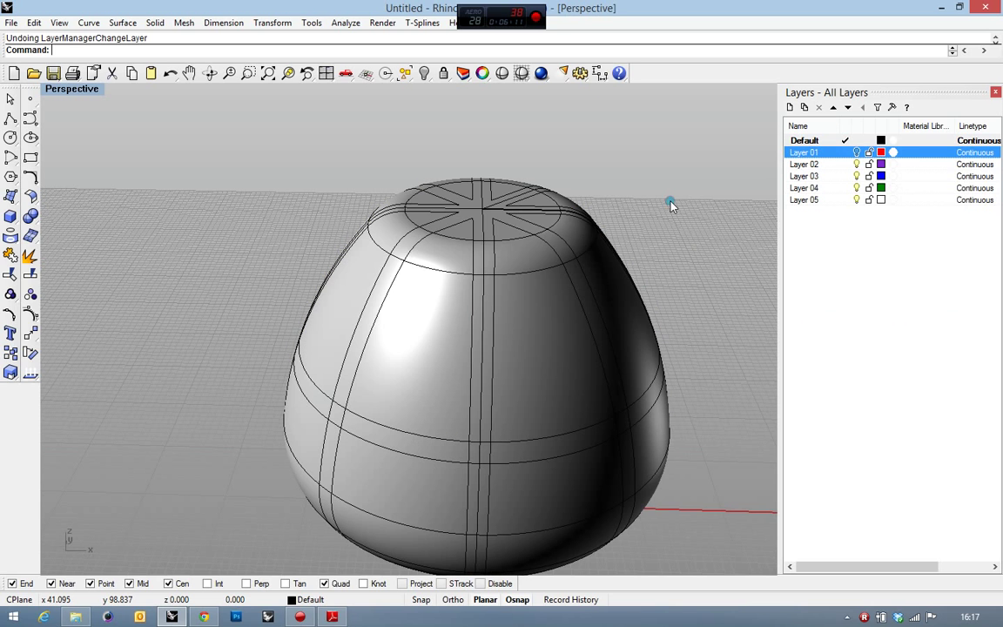
{"action": "left_click", "coordinate": [522, 335]}
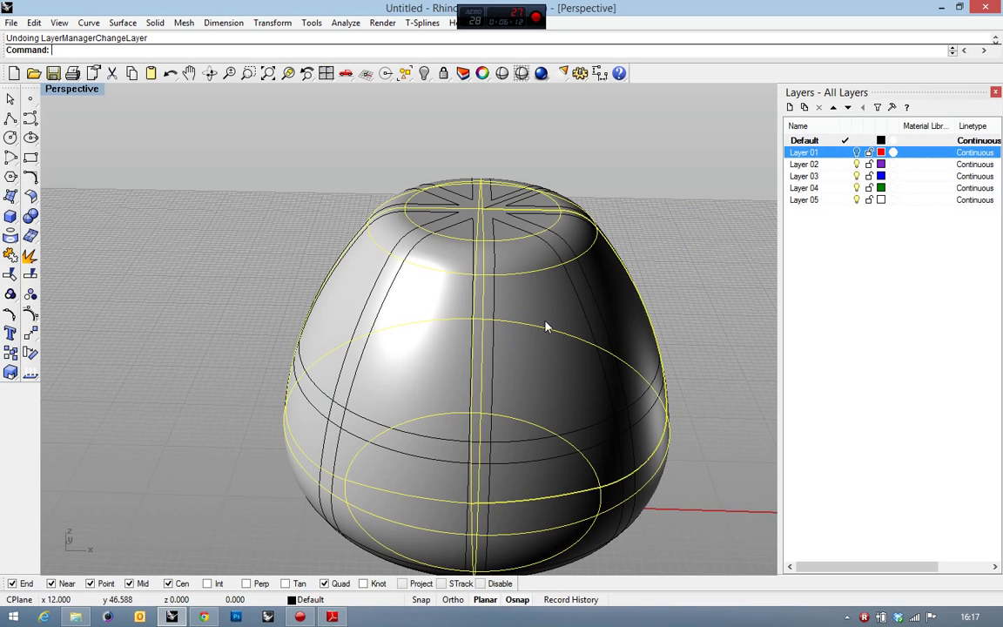
{"action": "left_click", "coordinate": [424, 73]}
{"action": "mouse_move", "coordinate": [584, 173]}
{"action": "right_mouse_down"}
{"action": "mouse_move", "coordinate": [589, 240]}
{"action": "mouse_move", "coordinate": [505, 199]}
{"action": "mouse_move", "coordinate": [609, 450]}
{"action": "right_mouse_up"}
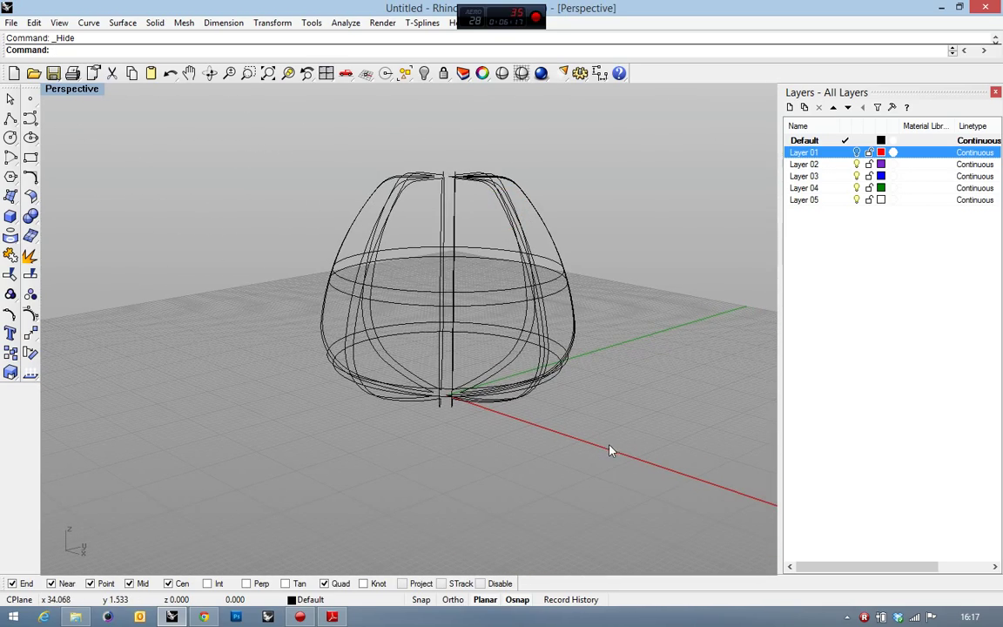
Trim all lattice curves against each other, cutting away three ring pieces at rib crossings
{"action": "left_click_drag", "start_coordinate": [316, 156], "coordinate": [316, 158]}
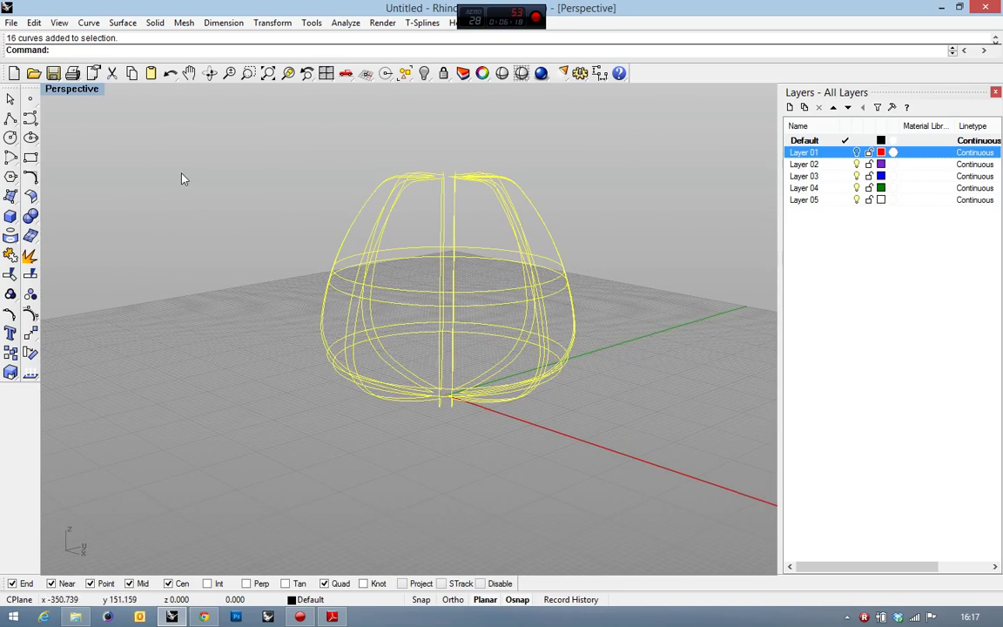
{"action": "left_click", "coordinate": [11, 255]}
{"action": "scroll", "coordinate": [427, 302], "scroll_direction": "up", "scroll_amount": 3}
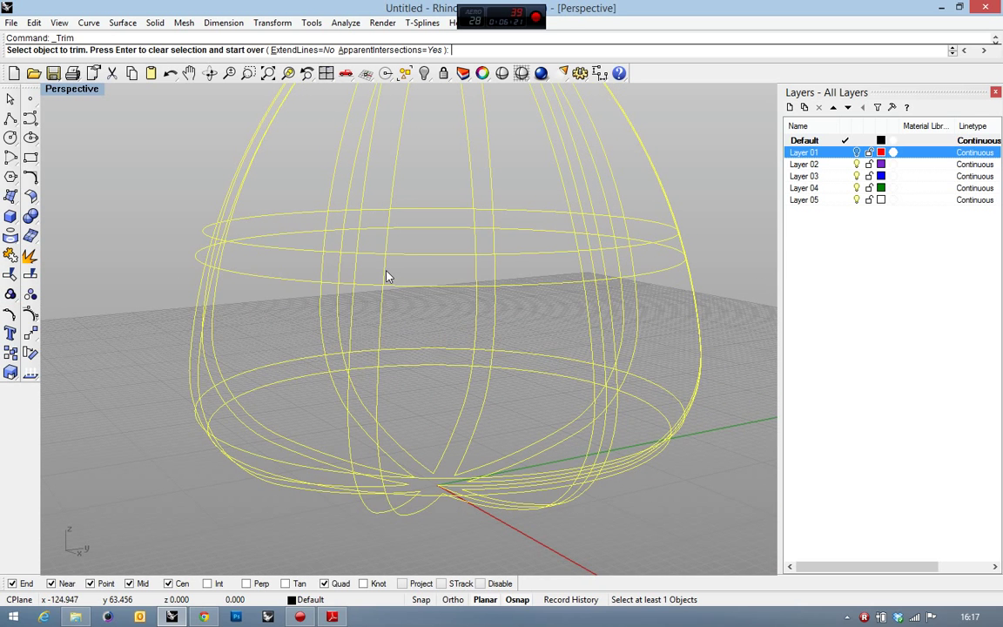
{"action": "left_click", "coordinate": [376, 250]}
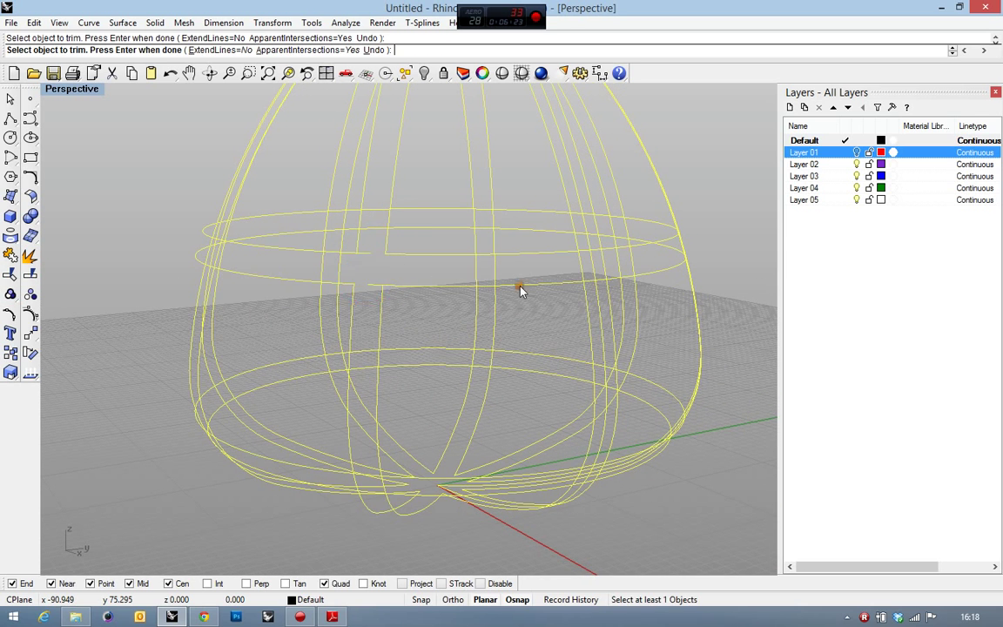
{"action": "right_click_drag", "start_coordinate": [521, 286], "coordinate": [349, 287]}
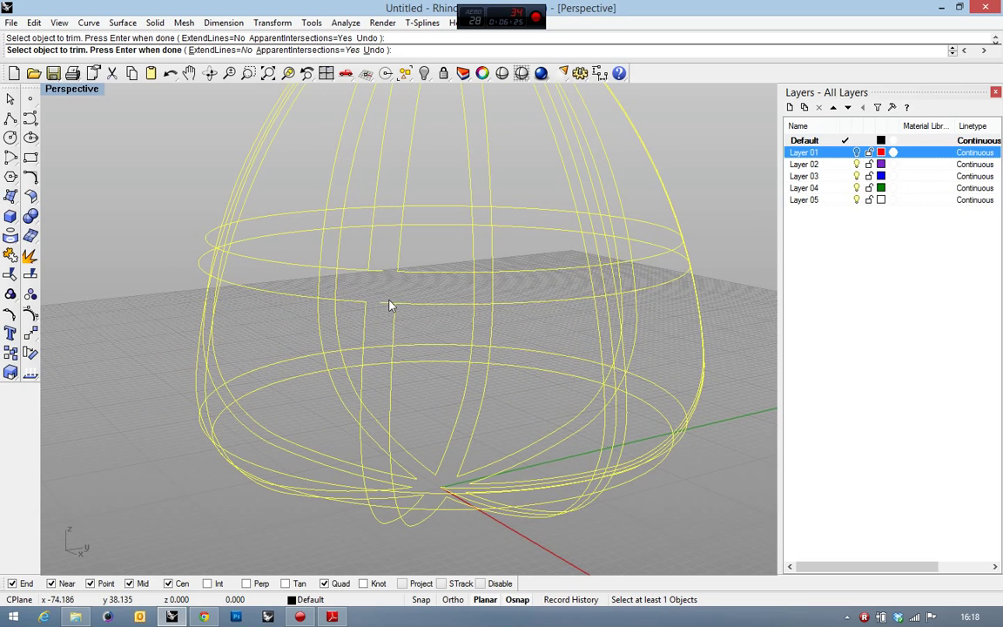
{"action": "left_click", "coordinate": [380, 277]}
{"action": "mouse_move", "coordinate": [320, 272]}
{"action": "right_mouse_down"}
{"action": "mouse_move", "coordinate": [501, 273]}
{"action": "mouse_move", "coordinate": [492, 280]}
{"action": "mouse_move", "coordinate": [549, 307]}
{"action": "mouse_move", "coordinate": [587, 308]}
{"action": "right_mouse_up"}
{"action": "left_click", "coordinate": [469, 288]}
Orbit over the lattice to check the remaining crossings, end Trim, and pick one overlapping curve
{"action": "mouse_move", "coordinate": [496, 277]}
{"action": "right_mouse_down"}
{"action": "mouse_move", "coordinate": [494, 256]}
{"action": "mouse_move", "coordinate": [526, 252]}
{"action": "mouse_move", "coordinate": [416, 238]}
{"action": "right_mouse_up"}
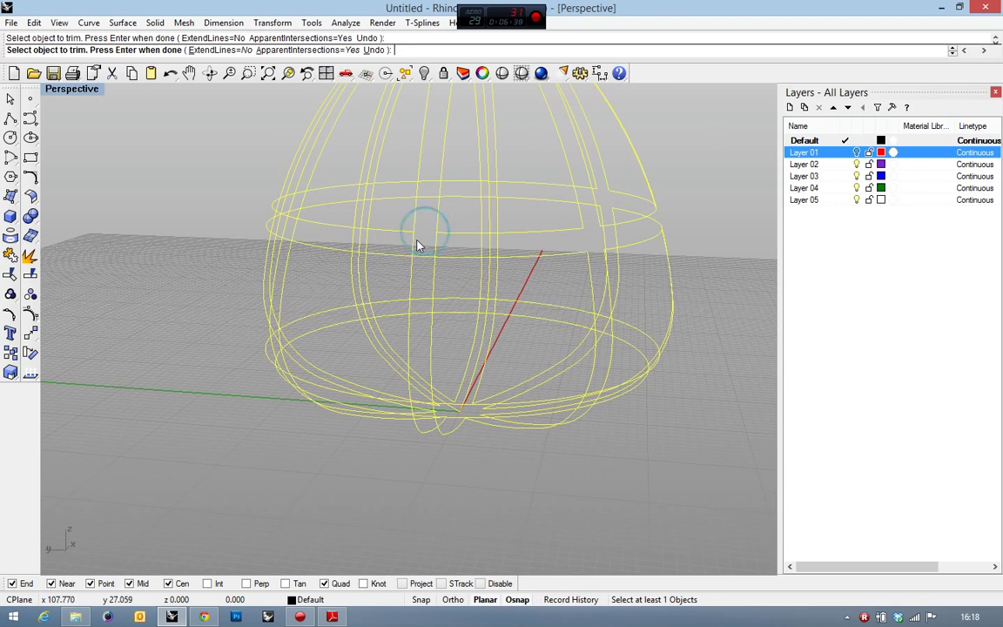
{"action": "right_click_drag", "start_coordinate": [490, 249], "coordinate": [520, 239]}
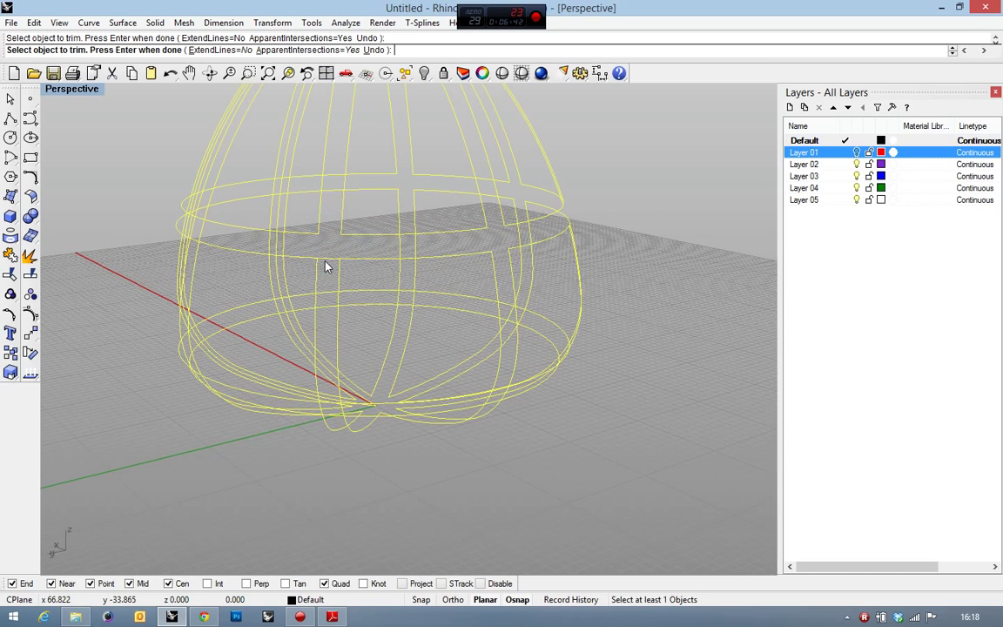
{"action": "mouse_move", "coordinate": [326, 269]}
{"action": "right_mouse_down"}
{"action": "mouse_move", "coordinate": [503, 277]}
{"action": "mouse_move", "coordinate": [342, 282]}
{"action": "mouse_move", "coordinate": [358, 251]}
{"action": "mouse_move", "coordinate": [357, 277]}
{"action": "right_mouse_up"}
{"action": "scroll", "coordinate": [503, 277], "scroll_direction": "down", "scroll_amount": 2}
{"action": "scroll", "coordinate": [342, 282], "scroll_direction": "up", "scroll_amount": 3}
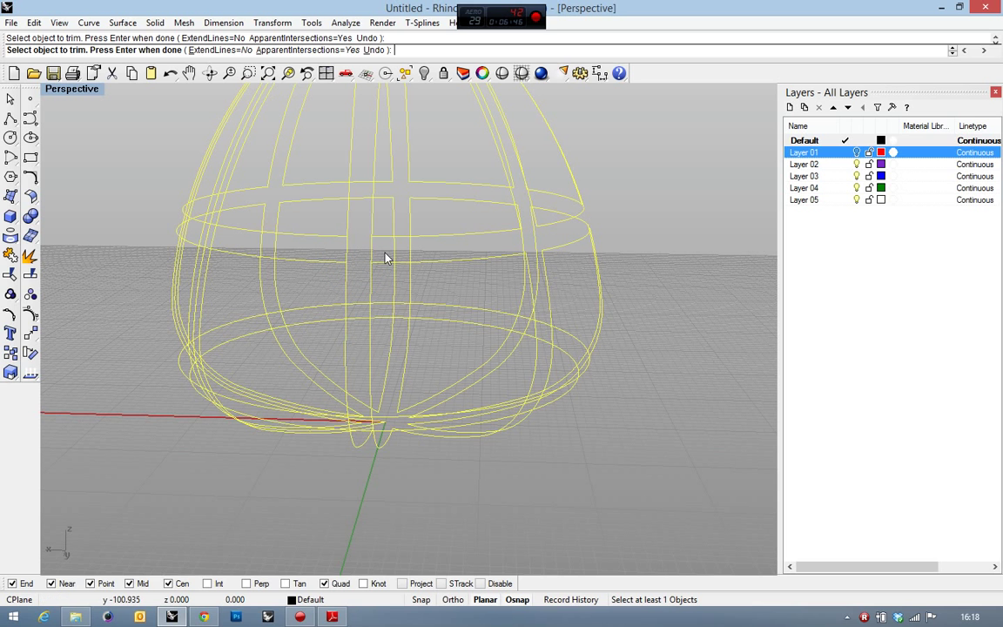
{"action": "mouse_move", "coordinate": [354, 235]}
{"action": "right_mouse_down"}
{"action": "mouse_move", "coordinate": [439, 223]}
{"action": "mouse_move", "coordinate": [461, 233]}
{"action": "right_mouse_up"}
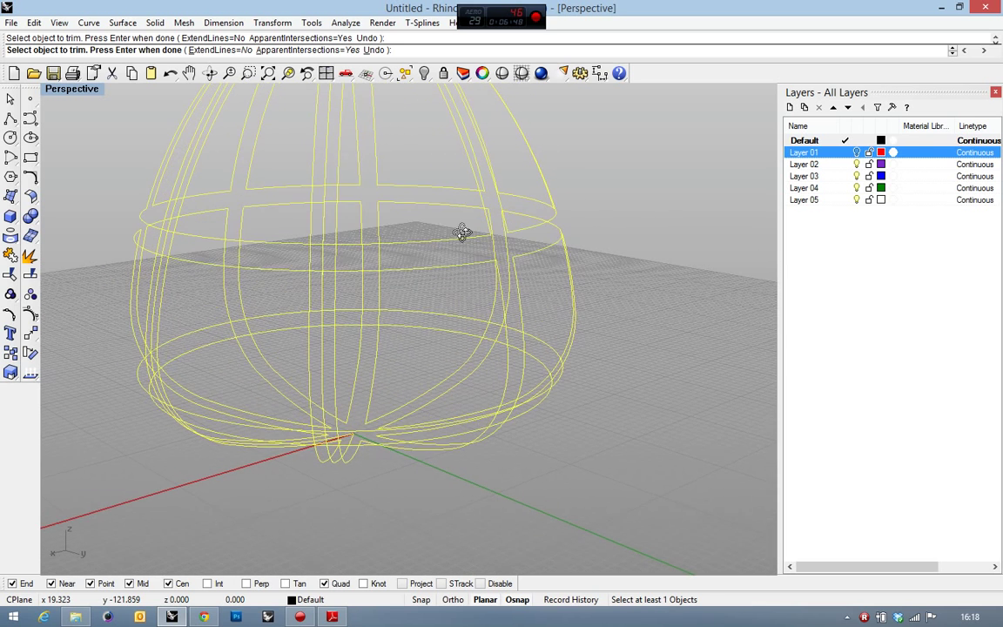
{"action": "key", "text": "Return"}
{"action": "left_click", "coordinate": [324, 261]}
Move three overlapping vertical rib curves onto Layer 01
{"action": "left_click", "coordinate": [376, 294]}
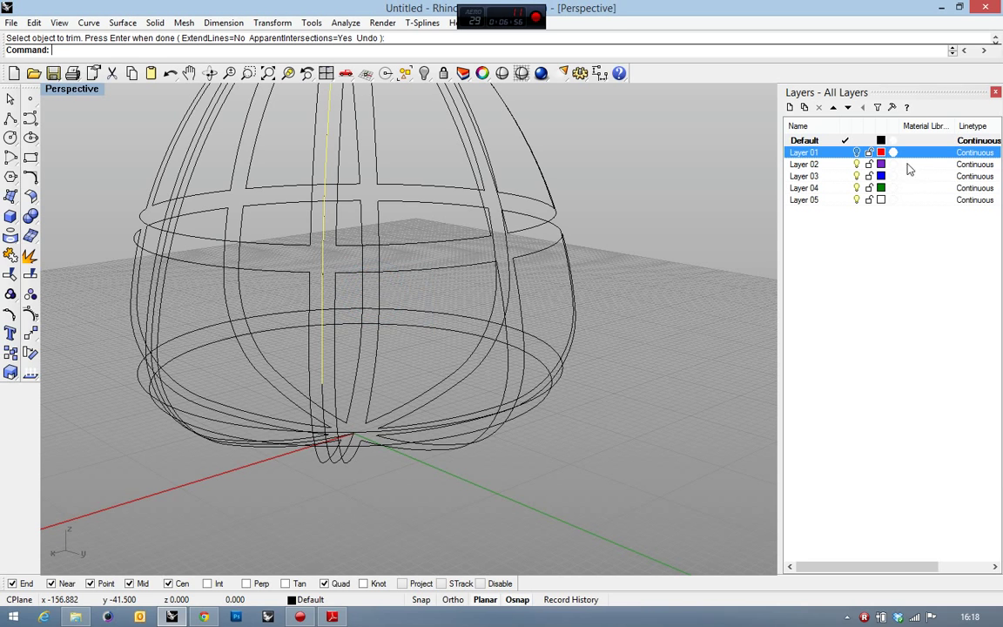
{"action": "right_click", "coordinate": [828, 158]}
{"action": "left_click", "coordinate": [881, 317]}
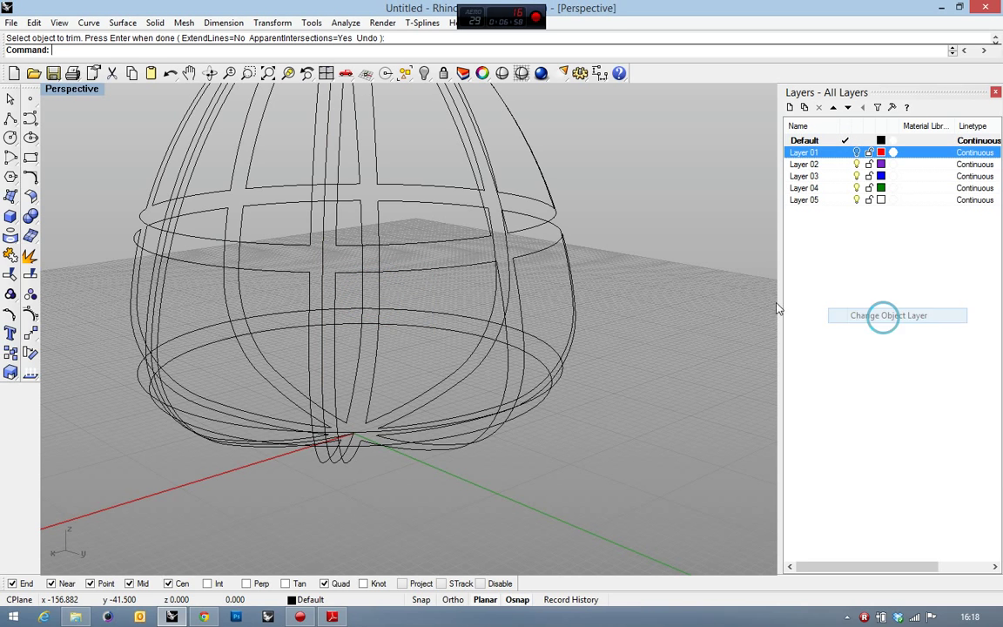
{"action": "left_click", "coordinate": [329, 223]}
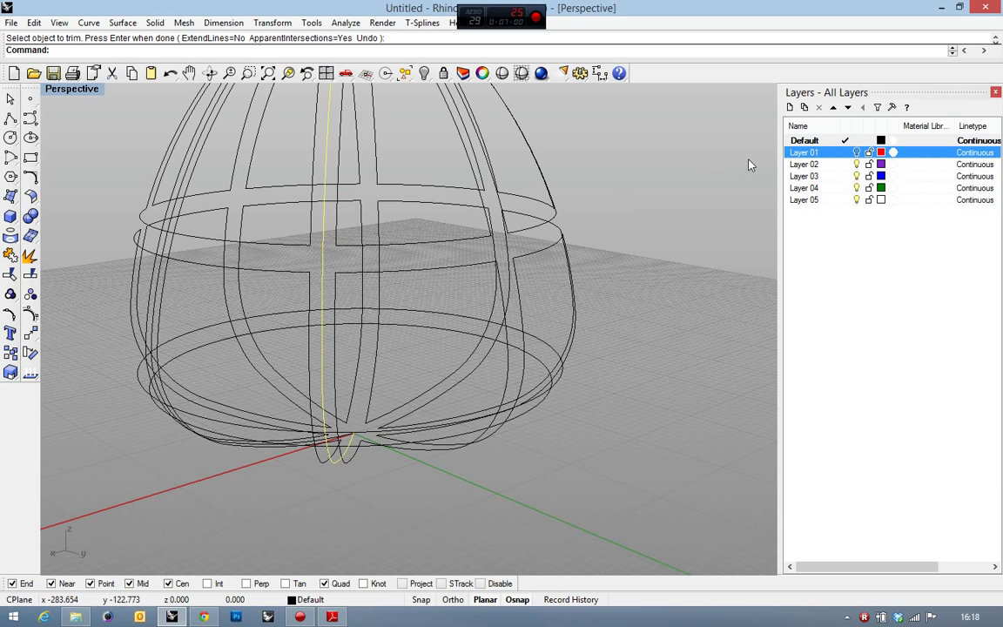
{"action": "right_click", "coordinate": [799, 158]}
{"action": "left_click", "coordinate": [858, 313]}
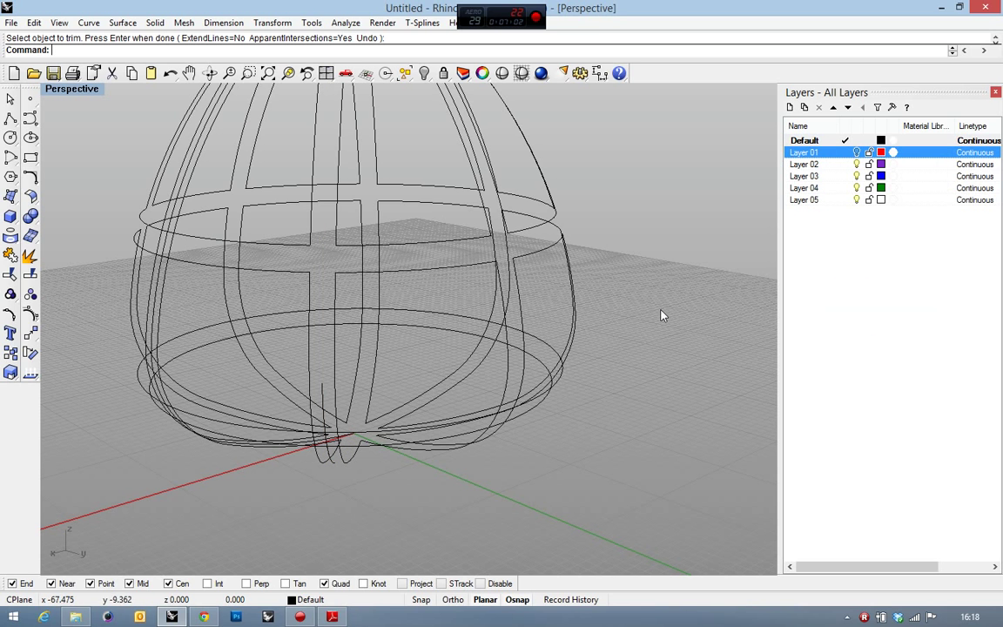
{"action": "scroll", "coordinate": [380, 357], "scroll_direction": "down", "scroll_amount": 5}
{"action": "right_click_drag", "start_coordinate": [381, 362], "coordinate": [380, 314]}
{"action": "left_click", "coordinate": [381, 300]}
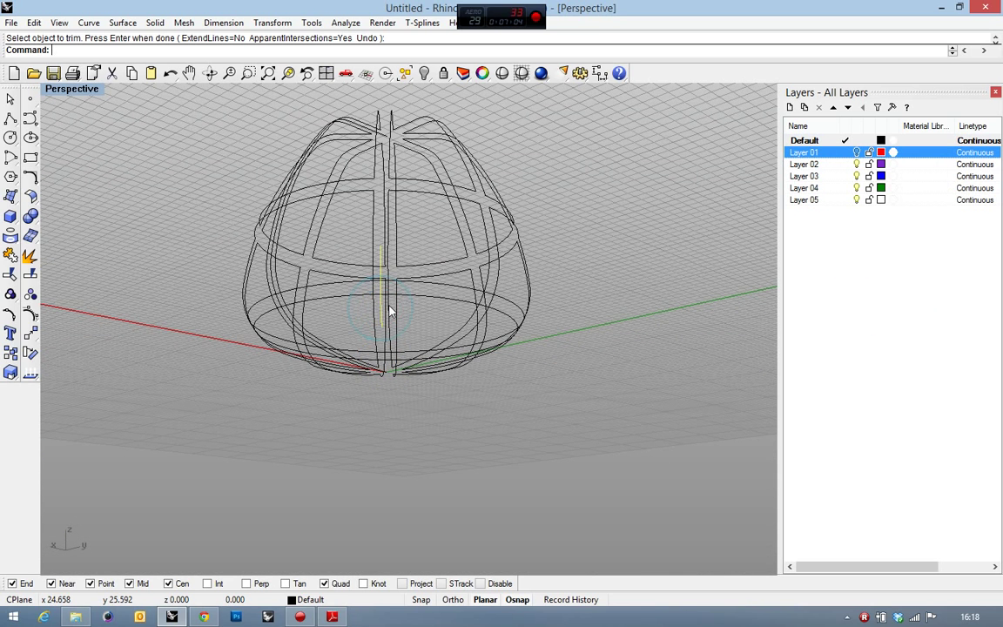
{"action": "right_click", "coordinate": [831, 152]}
{"action": "left_click", "coordinate": [871, 315]}
Clear the selection and move one more vertical rib curve onto Layer 01
{"action": "right_click_drag", "start_coordinate": [520, 214], "coordinate": [502, 281]}
{"action": "scroll", "coordinate": [594, 387], "scroll_direction": "down", "scroll_amount": 3}
{"action": "key", "text": "Escape"}
{"action": "left_click_drag", "start_coordinate": [600, 385], "coordinate": [320, 159]}
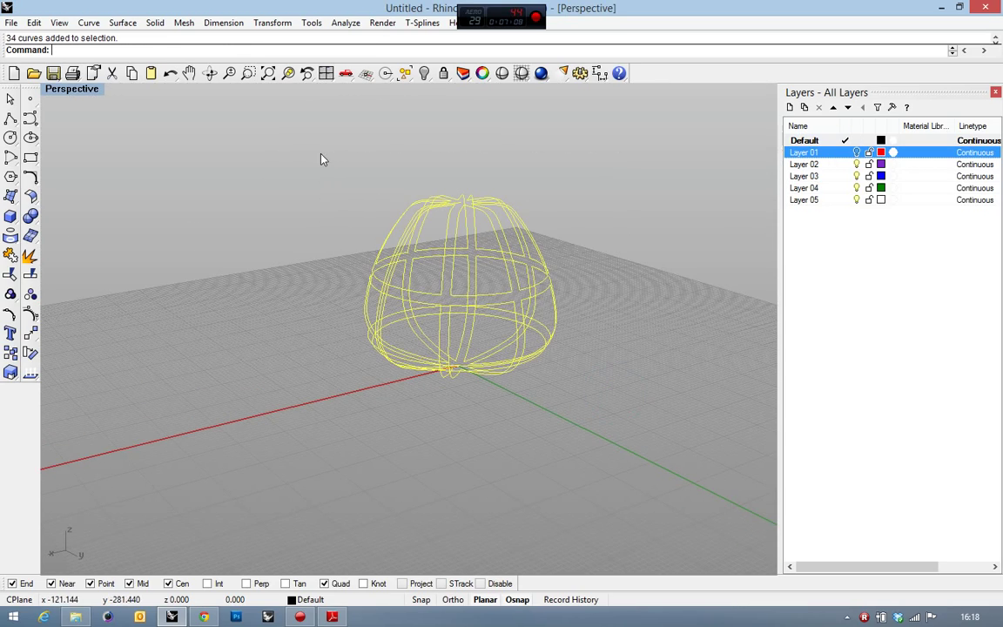
{"action": "left_click", "coordinate": [292, 174]}
{"action": "scroll", "coordinate": [392, 218], "scroll_direction": "up", "scroll_amount": 5}
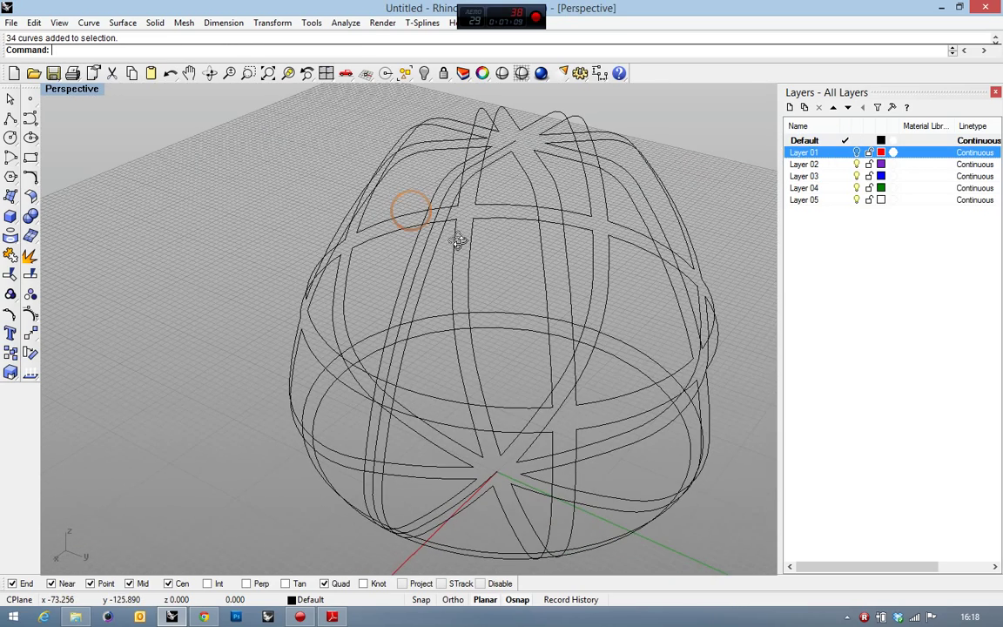
{"action": "left_click", "coordinate": [503, 152]}
{"action": "right_click", "coordinate": [812, 155]}
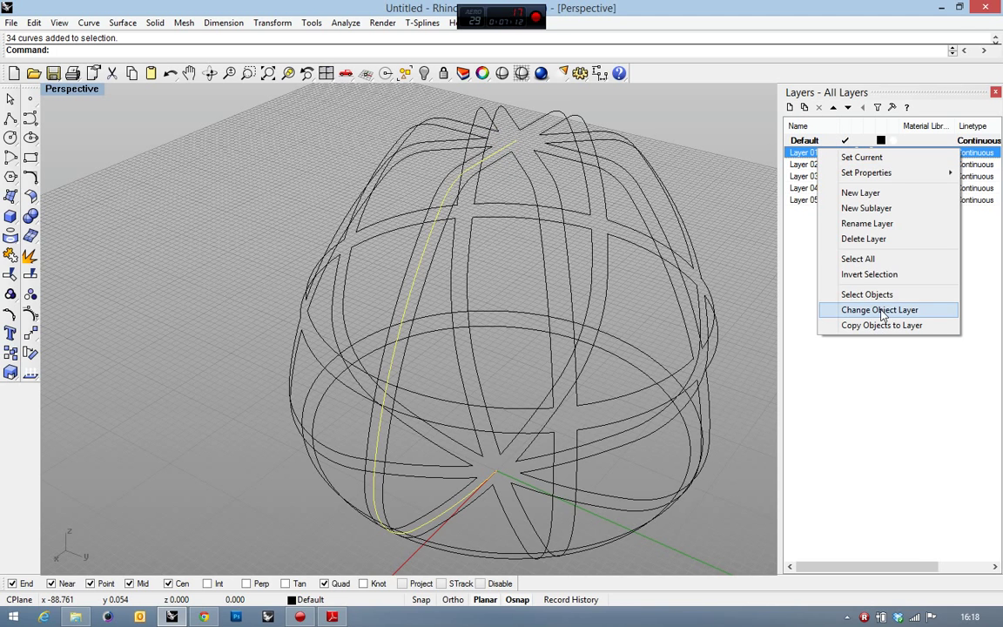
{"action": "left_click", "coordinate": [896, 372]}
Start Trim with all 34 cage curves window-selected as cutting edges
{"action": "scroll", "coordinate": [343, 307], "scroll_direction": "down", "scroll_amount": 3}
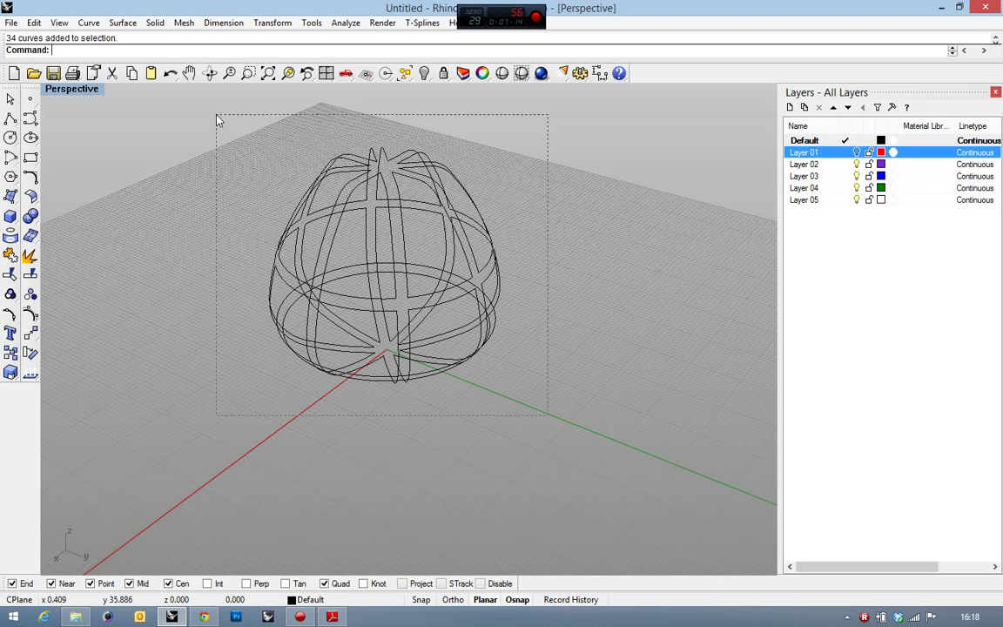
{"action": "left_click", "coordinate": [30, 235]}
{"action": "mouse_move", "coordinate": [275, 302]}
{"action": "right_mouse_down"}
{"action": "mouse_move", "coordinate": [315, 264]}
{"action": "mouse_move", "coordinate": [392, 278]}
{"action": "right_mouse_up"}
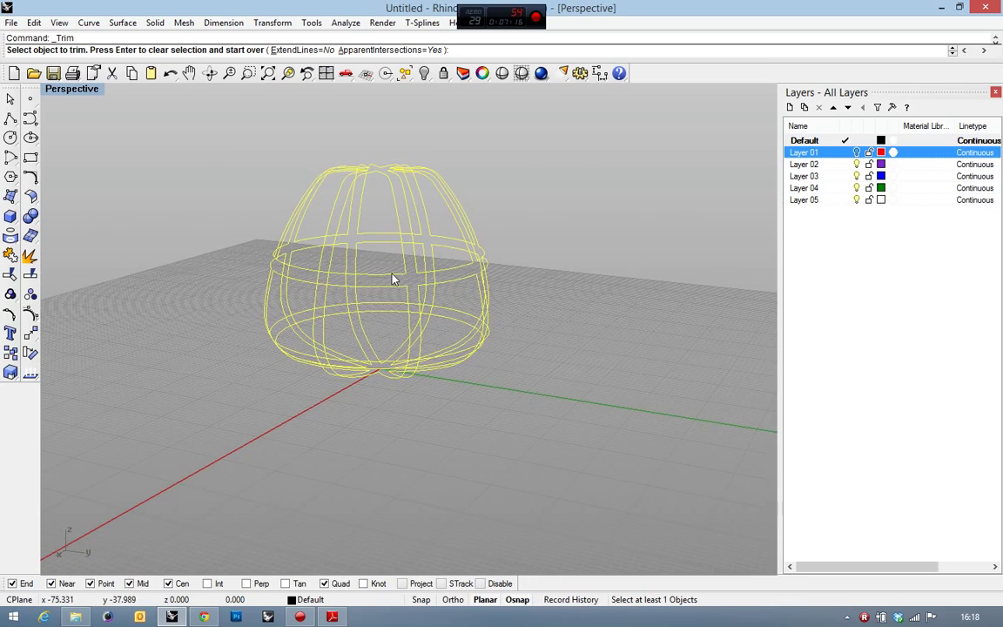
Trim away four short overlapping rib segments at the lower crossings
{"action": "scroll", "coordinate": [392, 278], "scroll_direction": "up", "scroll_amount": 5}
{"action": "left_click", "coordinate": [282, 295]}
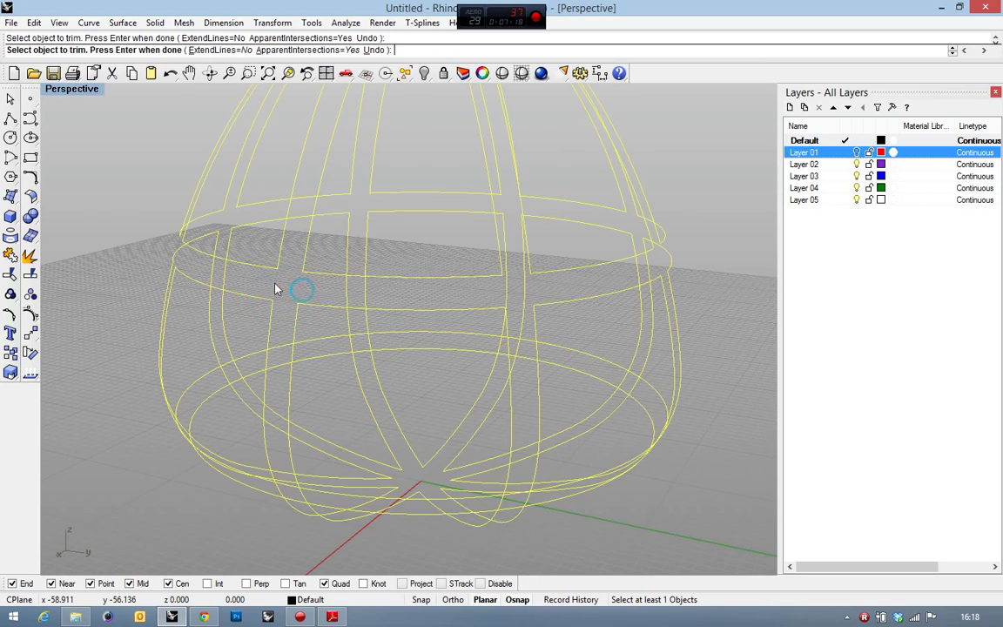
{"action": "mouse_move", "coordinate": [276, 290]}
{"action": "right_mouse_down"}
{"action": "mouse_move", "coordinate": [371, 278]}
{"action": "mouse_move", "coordinate": [405, 222]}
{"action": "mouse_move", "coordinate": [399, 377]}
{"action": "mouse_move", "coordinate": [381, 347]}
{"action": "mouse_move", "coordinate": [269, 295]}
{"action": "mouse_move", "coordinate": [265, 319]}
{"action": "mouse_move", "coordinate": [321, 294]}
{"action": "mouse_move", "coordinate": [342, 293]}
{"action": "mouse_move", "coordinate": [331, 309]}
{"action": "mouse_move", "coordinate": [383, 303]}
{"action": "right_mouse_up"}
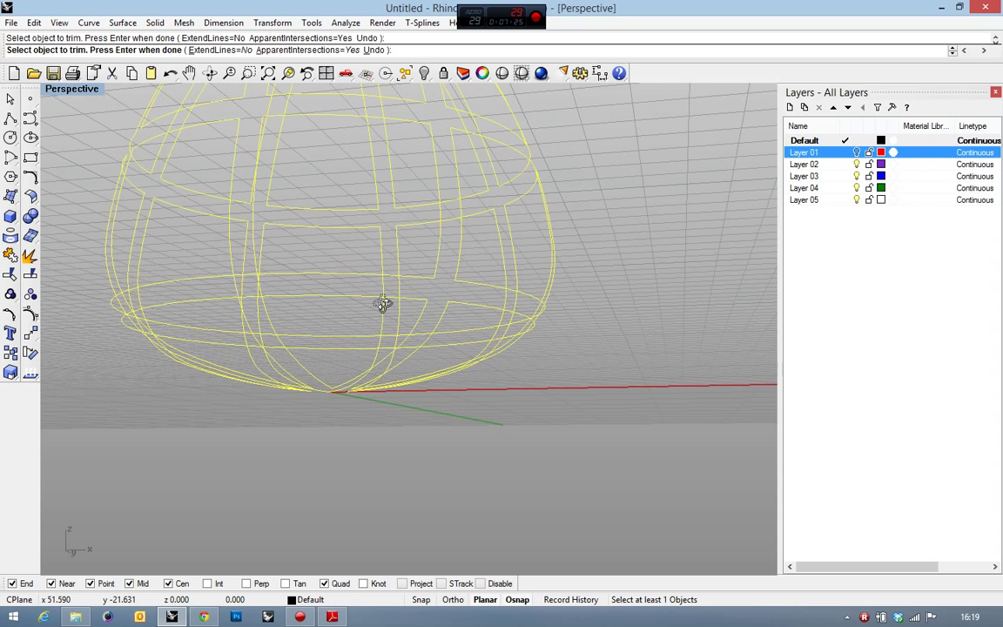
{"action": "scroll", "coordinate": [213, 298], "scroll_direction": "up", "scroll_amount": 3}
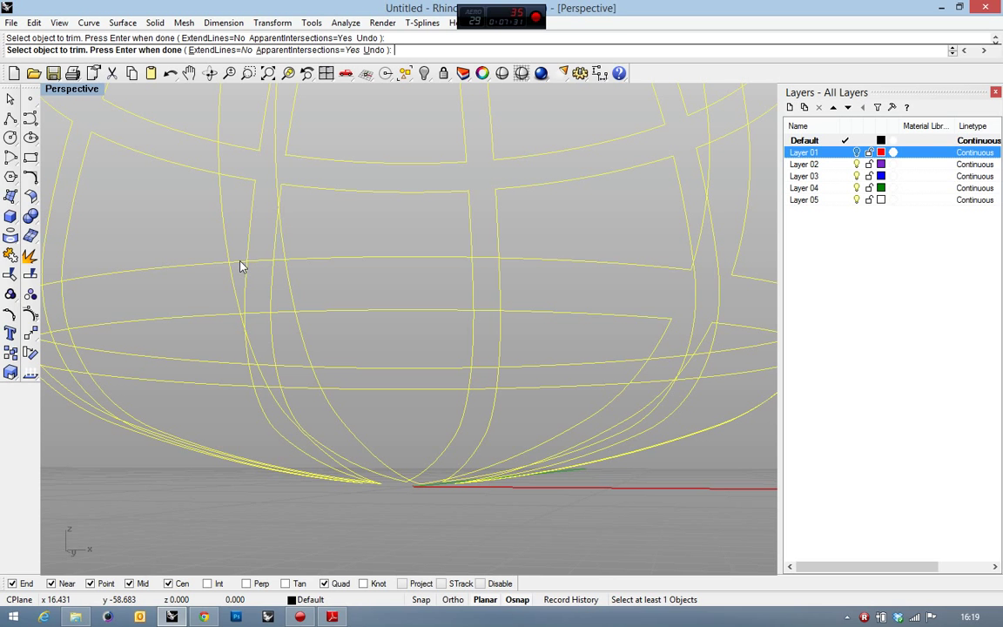
{"action": "mouse_move", "coordinate": [260, 271]}
{"action": "right_mouse_down"}
{"action": "mouse_move", "coordinate": [333, 258]}
{"action": "mouse_move", "coordinate": [357, 270]}
{"action": "mouse_move", "coordinate": [413, 269]}
{"action": "mouse_move", "coordinate": [379, 275]}
{"action": "mouse_move", "coordinate": [396, 259]}
{"action": "right_mouse_up"}
{"action": "left_click", "coordinate": [328, 253]}
{"action": "left_click", "coordinate": [299, 275]}
{"action": "left_click", "coordinate": [333, 307]}
Trim the horizontal and vertical stubs inside the remaining rib crossings
{"action": "left_click", "coordinate": [326, 253]}
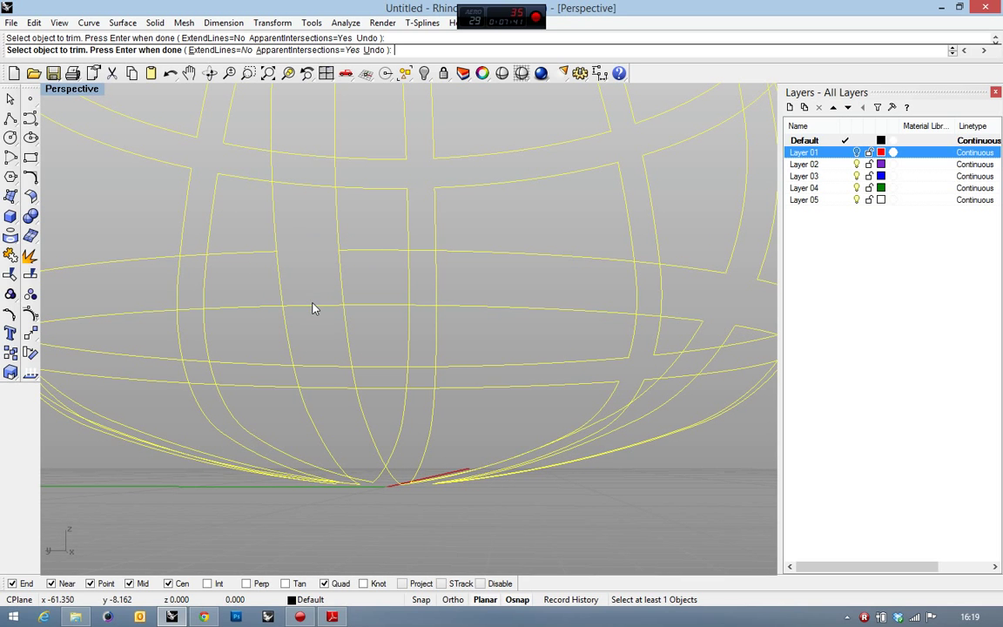
{"action": "left_click", "coordinate": [277, 279]}
{"action": "mouse_move", "coordinate": [339, 277]}
{"action": "right_mouse_down"}
{"action": "mouse_move", "coordinate": [321, 262]}
{"action": "mouse_move", "coordinate": [384, 264]}
{"action": "mouse_move", "coordinate": [345, 253]}
{"action": "mouse_move", "coordinate": [389, 252]}
{"action": "mouse_move", "coordinate": [328, 246]}
{"action": "mouse_move", "coordinate": [386, 254]}
{"action": "right_mouse_up"}
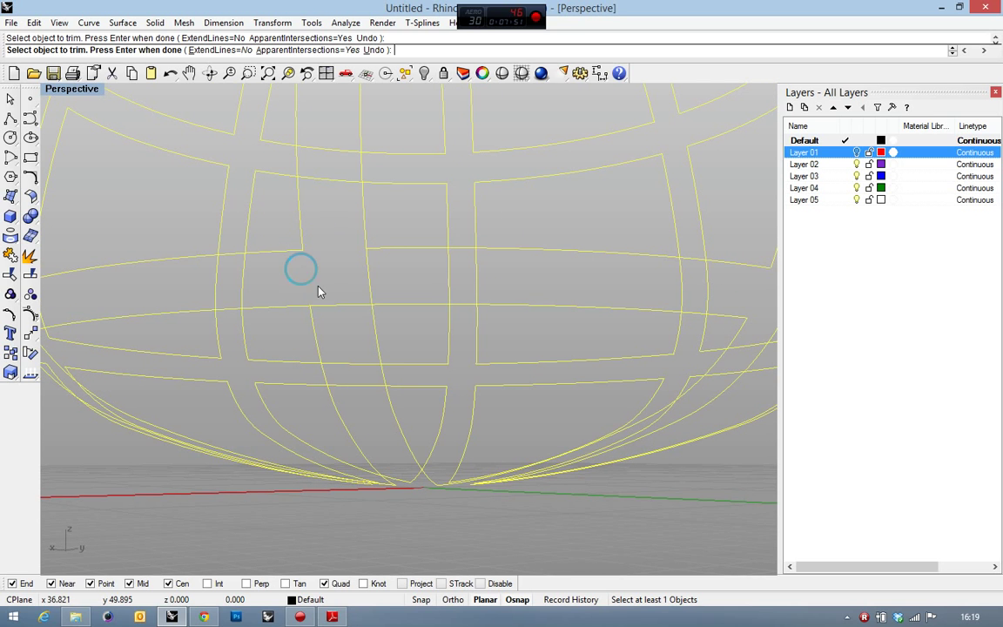
{"action": "mouse_move", "coordinate": [322, 271]}
{"action": "right_mouse_down"}
{"action": "mouse_move", "coordinate": [403, 263]}
{"action": "mouse_move", "coordinate": [422, 271]}
{"action": "right_mouse_up"}
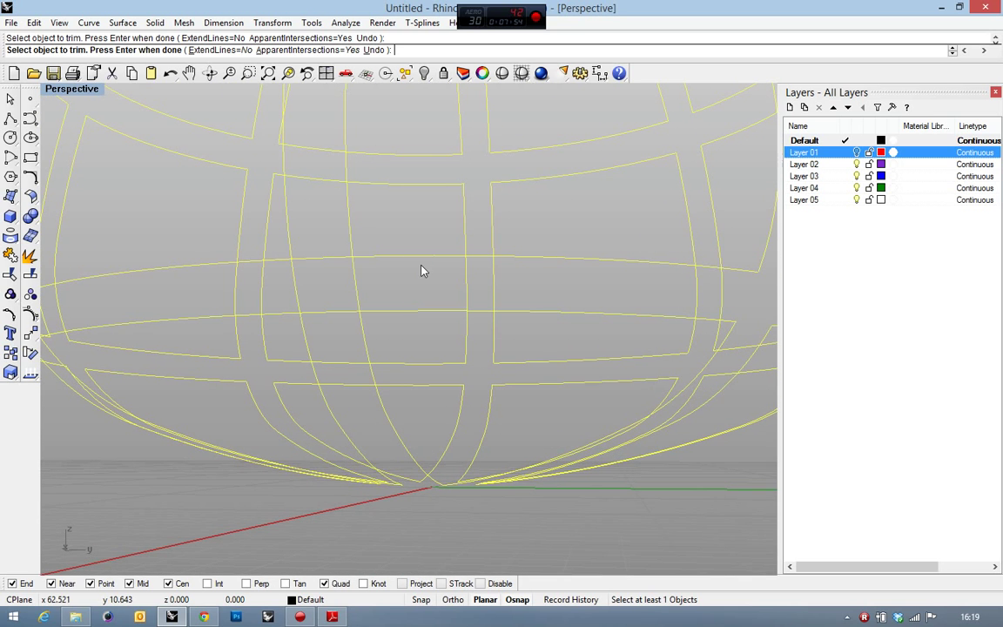
{"action": "left_click", "coordinate": [305, 258]}
{"action": "left_click", "coordinate": [355, 302]}
{"action": "mouse_move", "coordinate": [344, 314]}
{"action": "right_mouse_down"}
{"action": "mouse_move", "coordinate": [470, 282]}
{"action": "mouse_move", "coordinate": [380, 280]}
{"action": "mouse_move", "coordinate": [398, 253]}
{"action": "mouse_move", "coordinate": [393, 215]}
{"action": "mouse_move", "coordinate": [419, 264]}
{"action": "mouse_move", "coordinate": [457, 286]}
{"action": "mouse_move", "coordinate": [432, 349]}
{"action": "mouse_move", "coordinate": [381, 374]}
{"action": "mouse_move", "coordinate": [483, 220]}
{"action": "mouse_move", "coordinate": [472, 242]}
{"action": "mouse_move", "coordinate": [486, 242]}
{"action": "mouse_move", "coordinate": [384, 242]}
{"action": "mouse_move", "coordinate": [269, 370]}
{"action": "mouse_move", "coordinate": [361, 204]}
{"action": "mouse_move", "coordinate": [334, 291]}
{"action": "mouse_move", "coordinate": [367, 162]}
{"action": "right_mouse_up"}
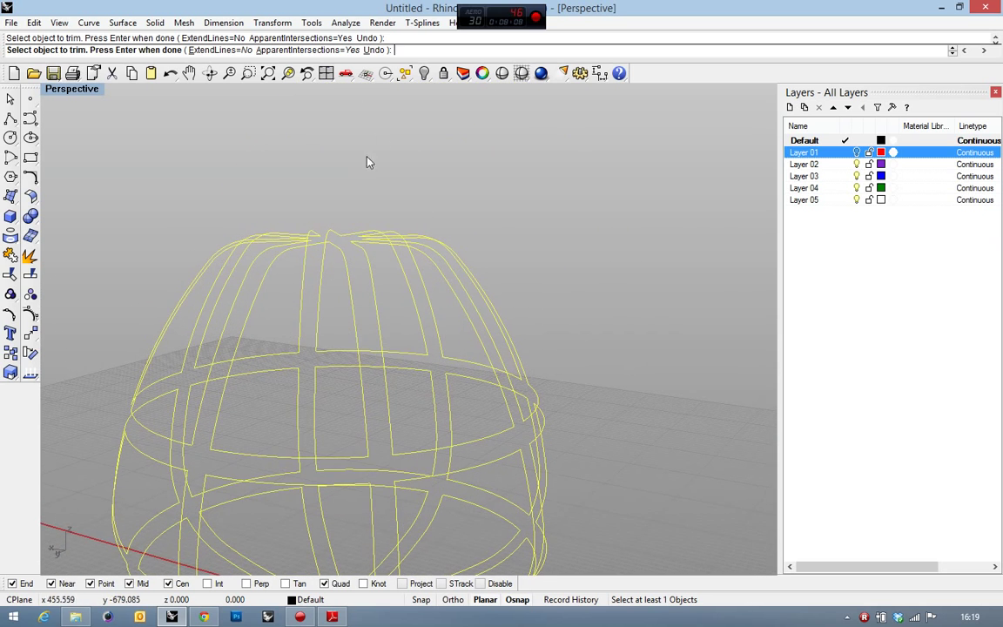
Join the 67 trimmed pieces into 24 closed outlines and maximize the Front view
{"action": "left_click", "coordinate": [11, 254]}
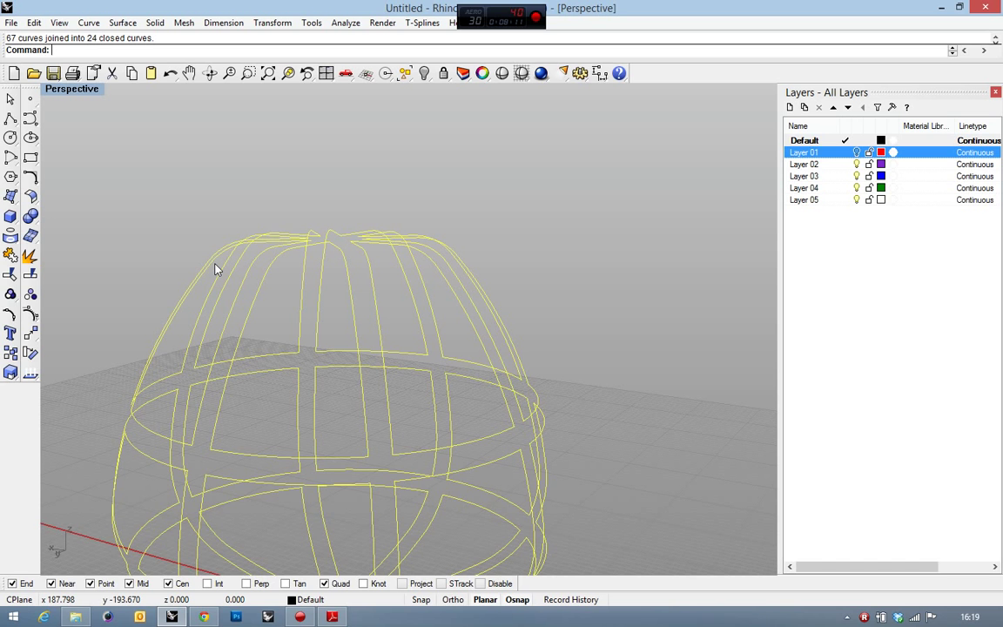
{"action": "double_click", "coordinate": [92, 89]}
{"action": "double_click", "coordinate": [63, 343]}
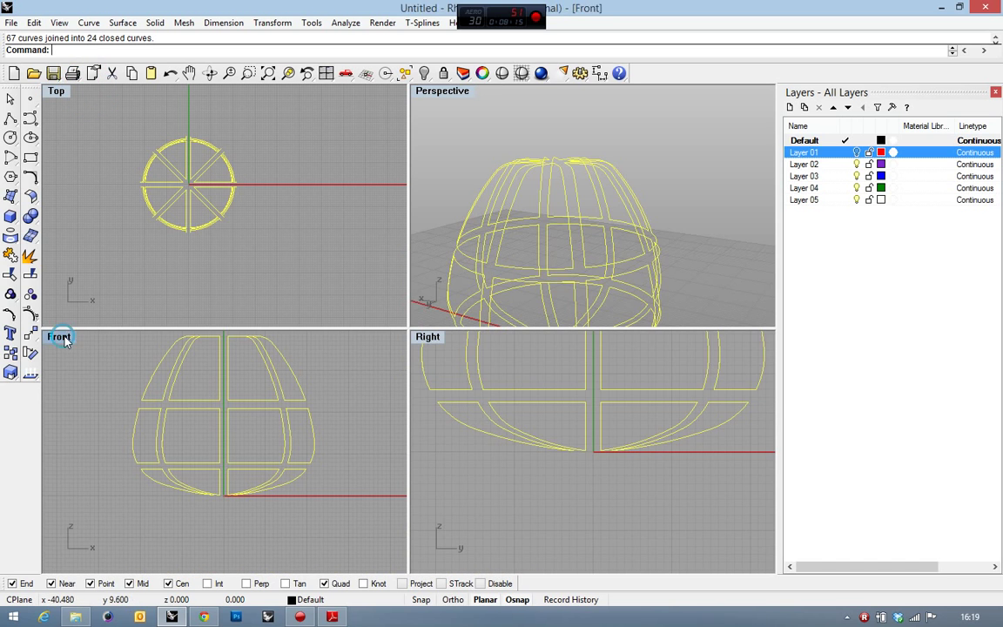
Draw a horizontal line across the cage top in Front and show the hidden egg surface
{"action": "scroll", "coordinate": [353, 209], "scroll_direction": "up", "scroll_amount": 3}
{"action": "left_click", "coordinate": [9, 120]}
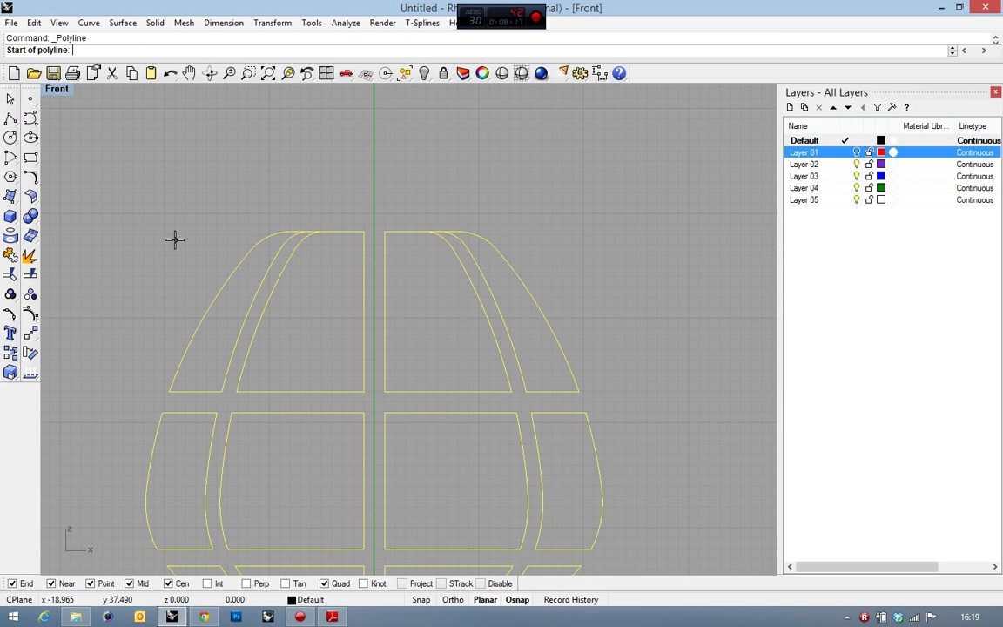
{"action": "left_click", "coordinate": [179, 250]}
{"action": "left_click", "coordinate": [575, 250]}
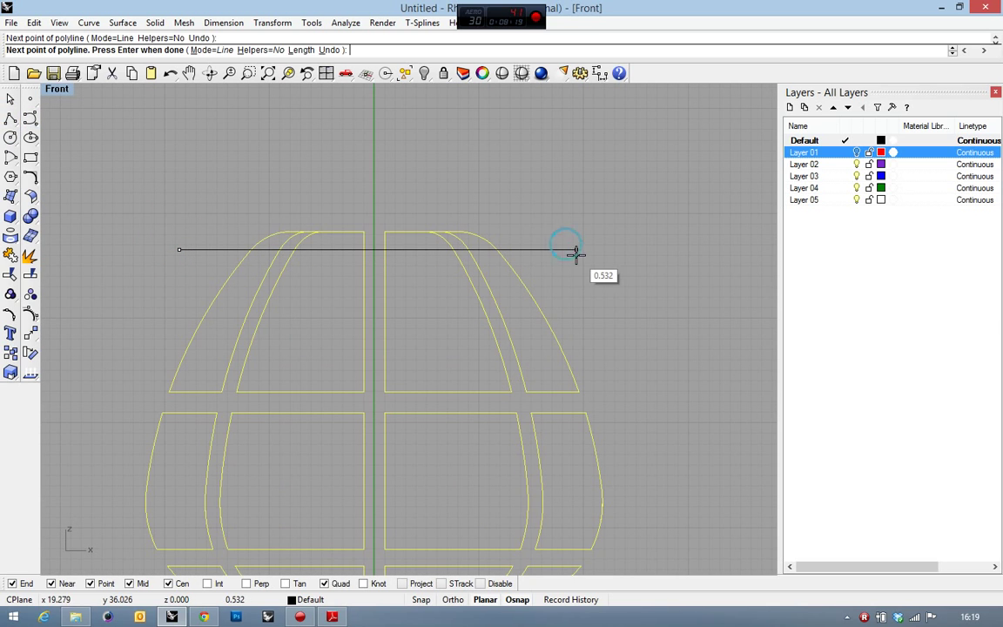
{"action": "right_click", "coordinate": [589, 202]}
{"action": "left_click", "coordinate": [386, 73]}
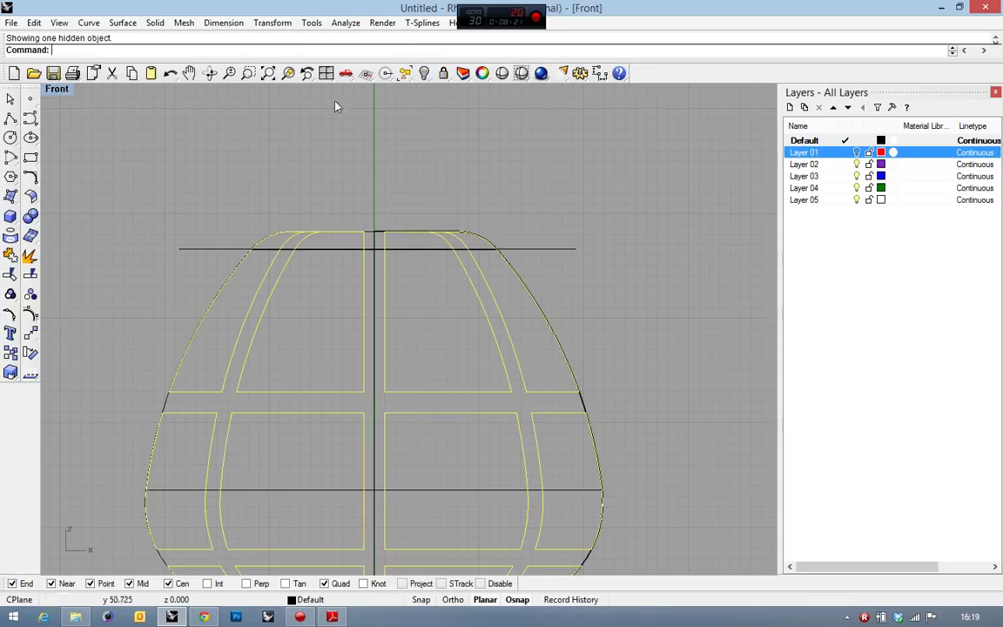
Move the horizontal line slightly lower, restoring it after an accidental delete
{"action": "left_click", "coordinate": [225, 250]}
{"action": "scroll", "coordinate": [239, 252], "scroll_direction": "up", "scroll_amount": 3}
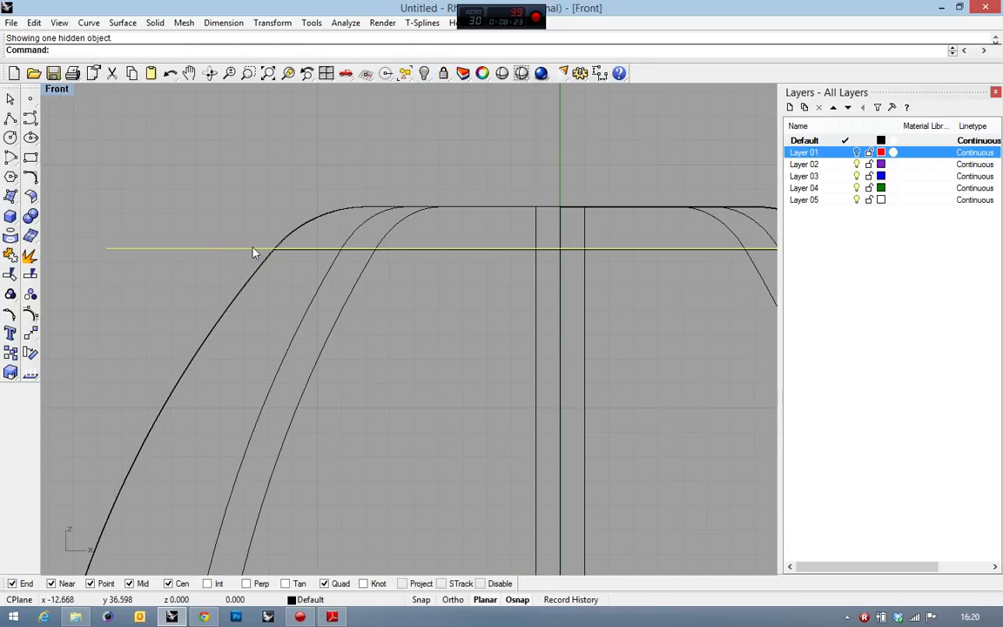
{"action": "key", "text": "Delete"}
{"action": "left_click", "coordinate": [280, 252]}
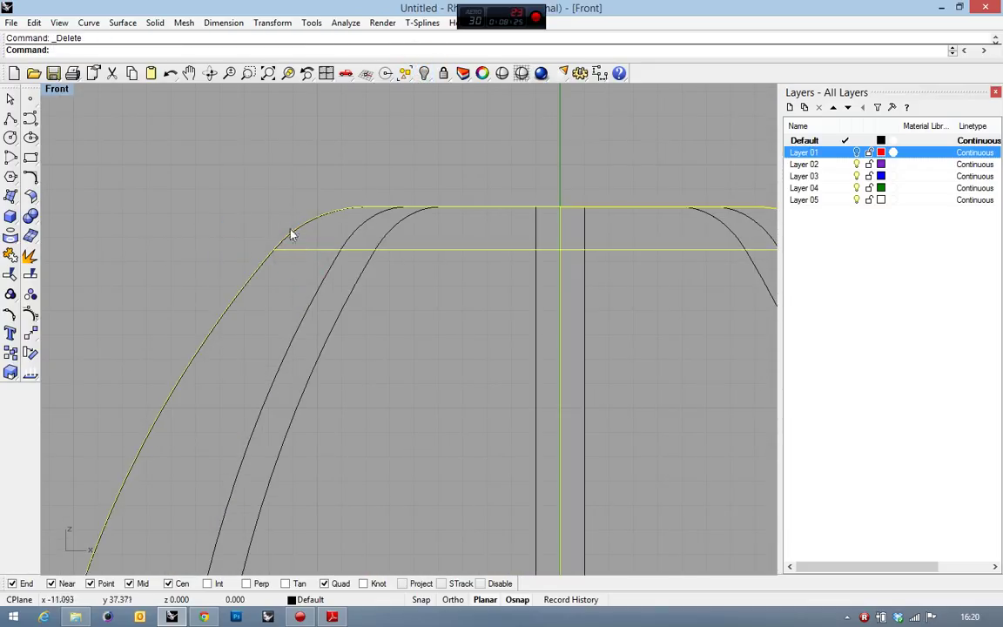
{"action": "key", "text": "ctrl+z"}
{"action": "key", "text": "Escape"}
{"action": "left_click_drag", "start_coordinate": [244, 250], "coordinate": [240, 262]}
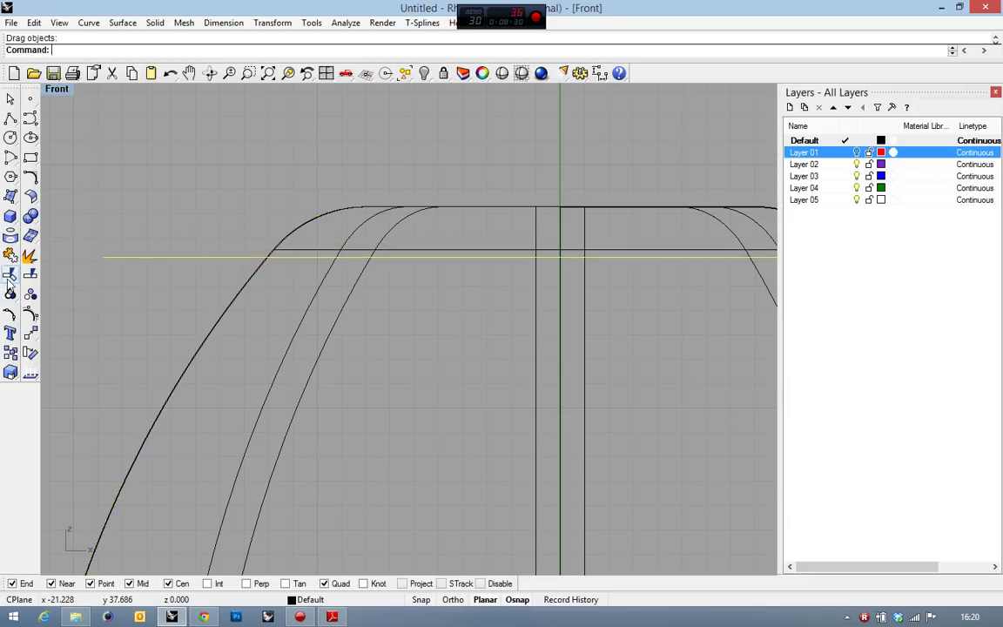
Project the horizontal line onto the egg surface to form a top ring
{"action": "left_click", "coordinate": [10, 254]}
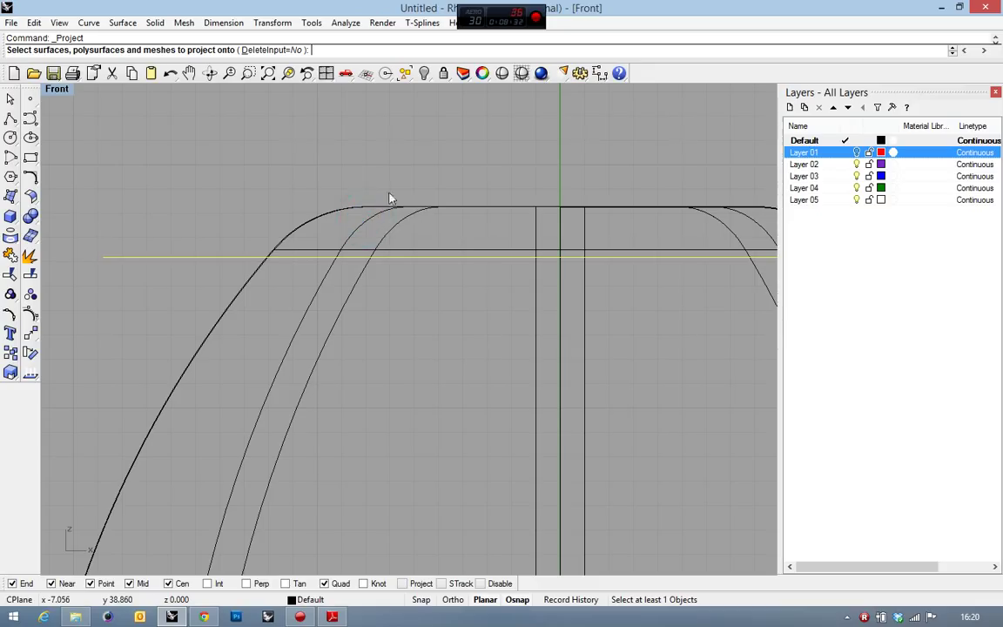
{"action": "left_click", "coordinate": [388, 205]}
{"action": "key", "text": "Return"}
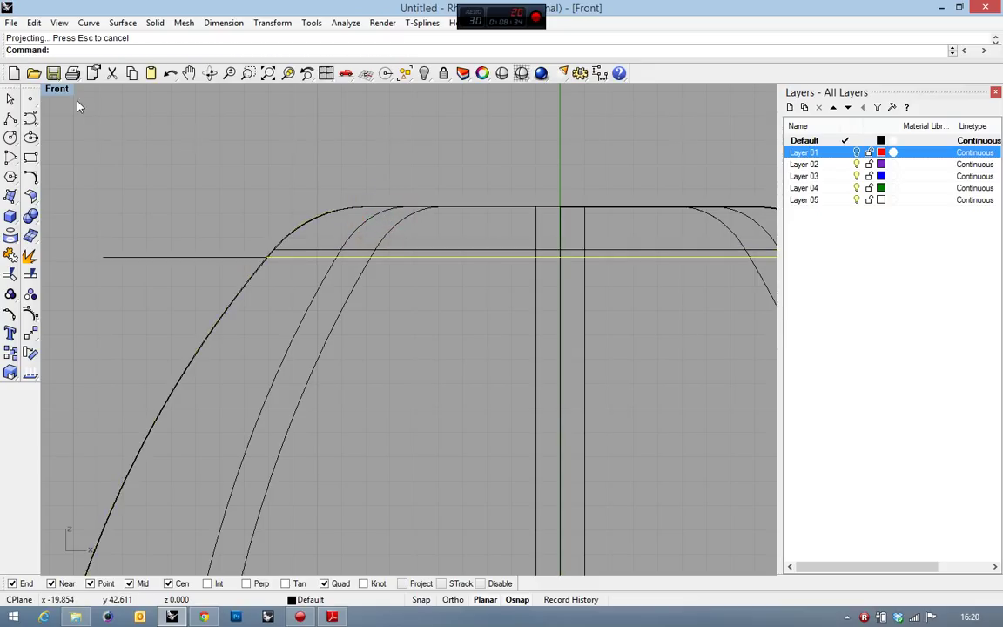
{"action": "double_click", "coordinate": [64, 93]}
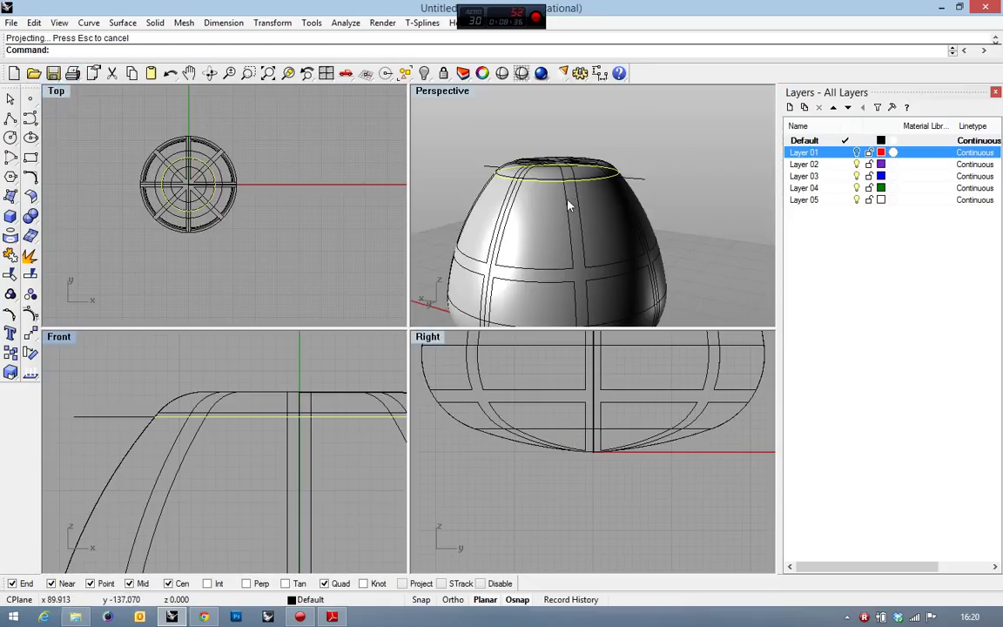
Hide the egg surface again and check the new ring in the Front view
{"action": "left_click", "coordinate": [608, 225]}
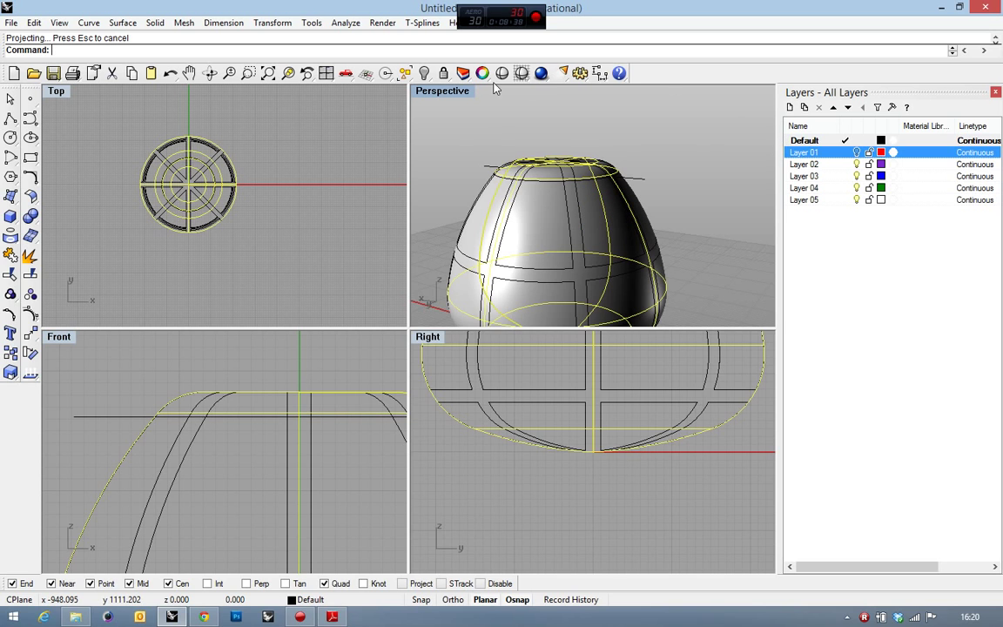
{"action": "left_click", "coordinate": [424, 73]}
{"action": "left_click", "coordinate": [268, 230]}
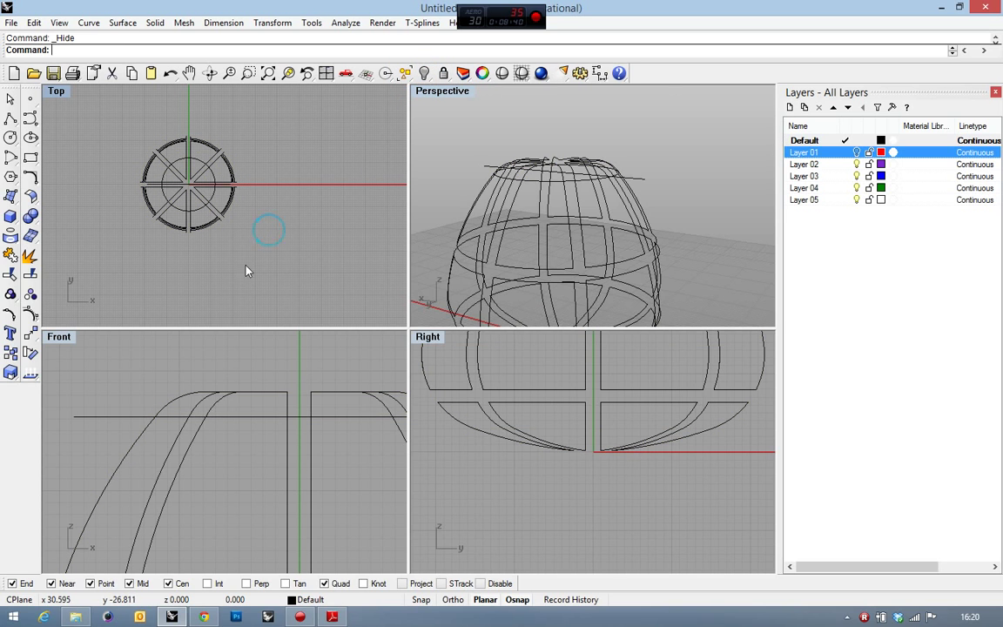
{"action": "double_click", "coordinate": [63, 344]}
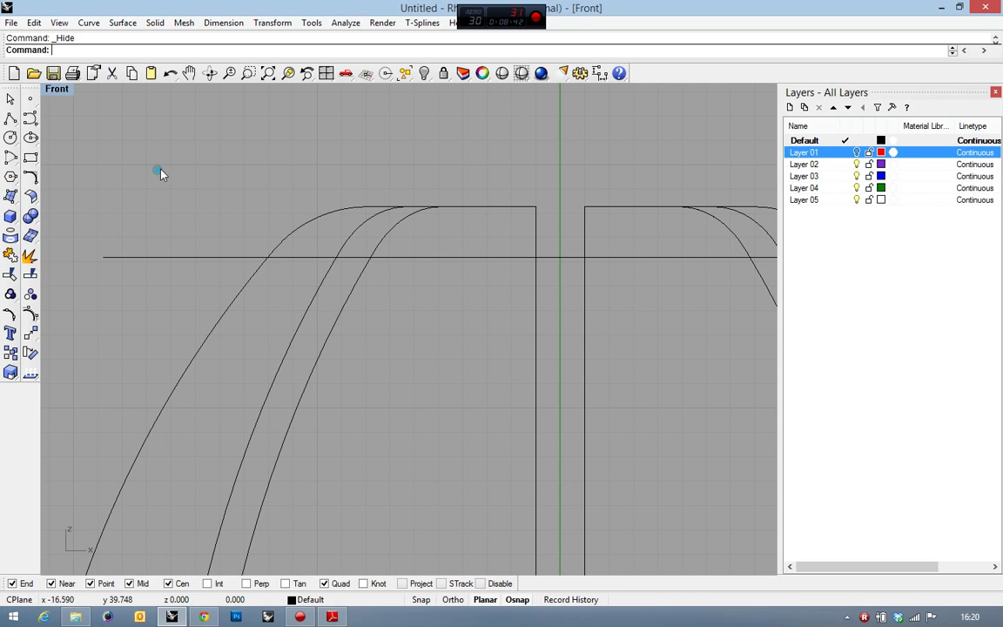
{"action": "scroll", "coordinate": [152, 161], "scroll_direction": "down", "scroll_amount": 3}
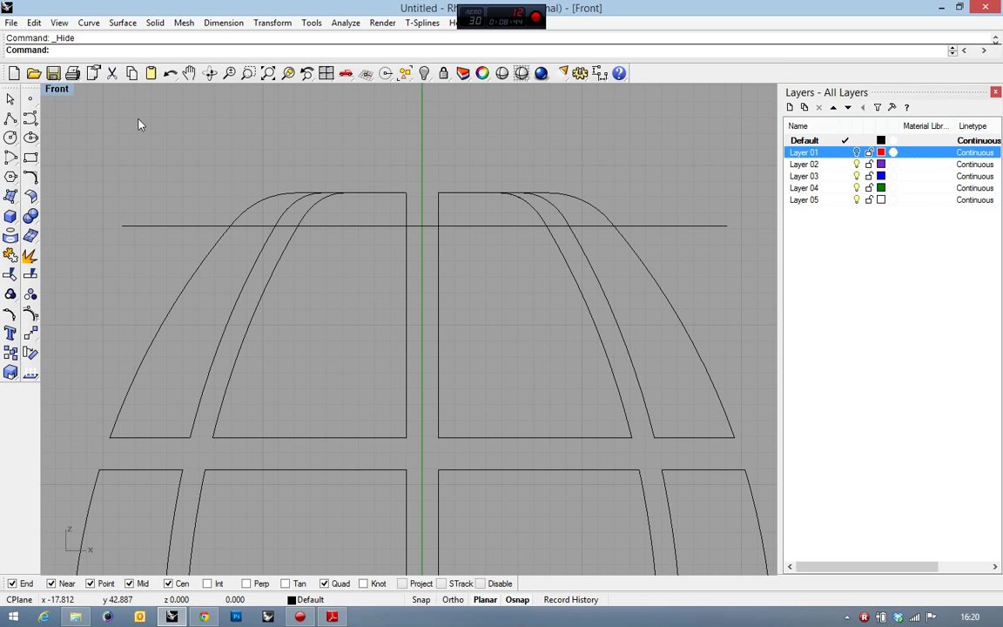
{"action": "double_click", "coordinate": [57, 90]}
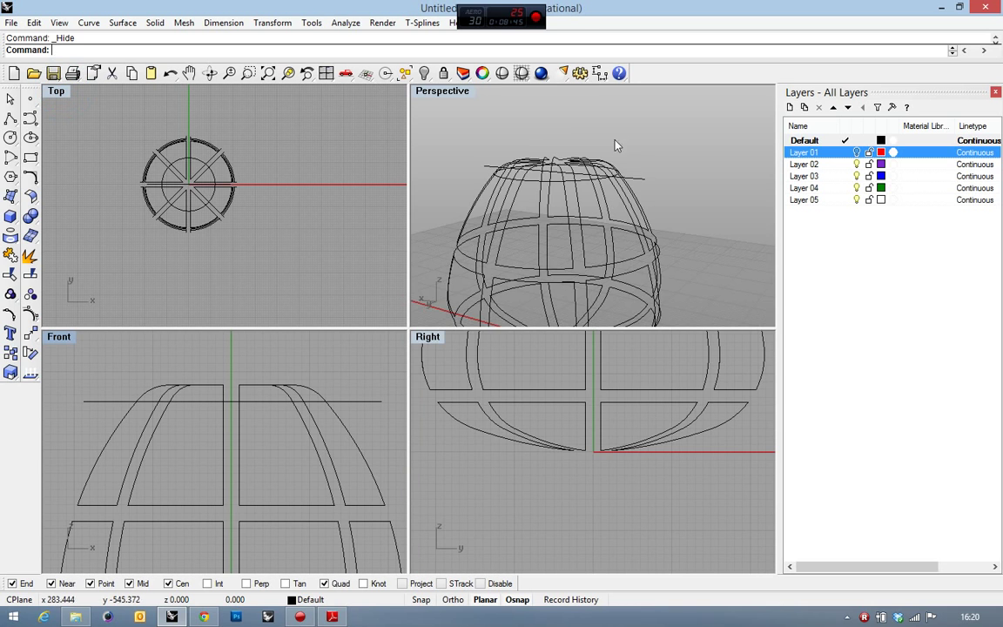
Delete the horizontal guide line and crossing-select the upper rib curves as cutting edges
{"action": "left_click", "coordinate": [644, 188]}
{"action": "key", "text": "Delete"}
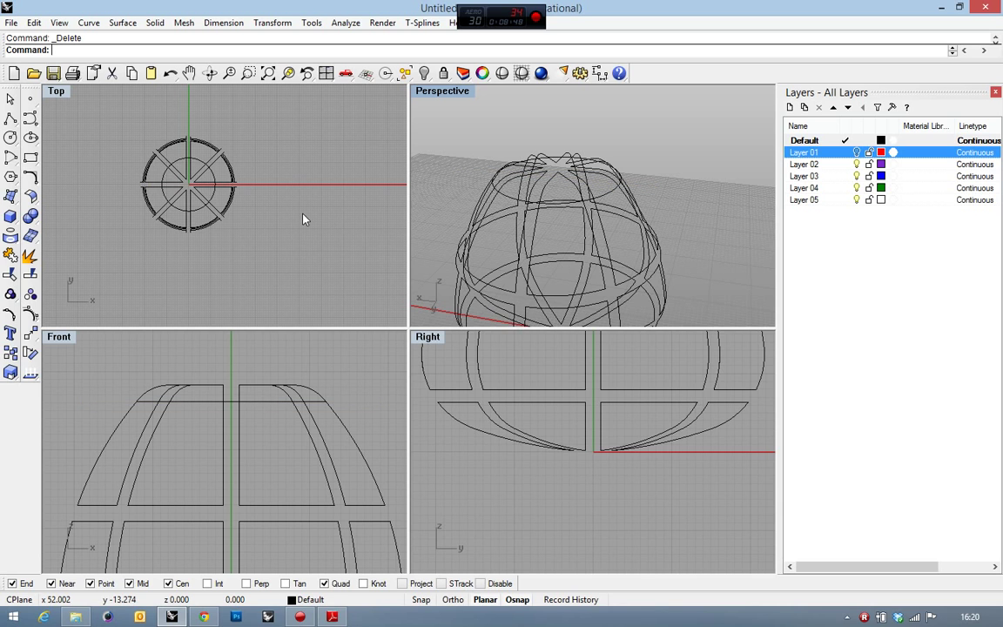
{"action": "right_click_drag", "start_coordinate": [263, 226], "coordinate": [270, 209]}
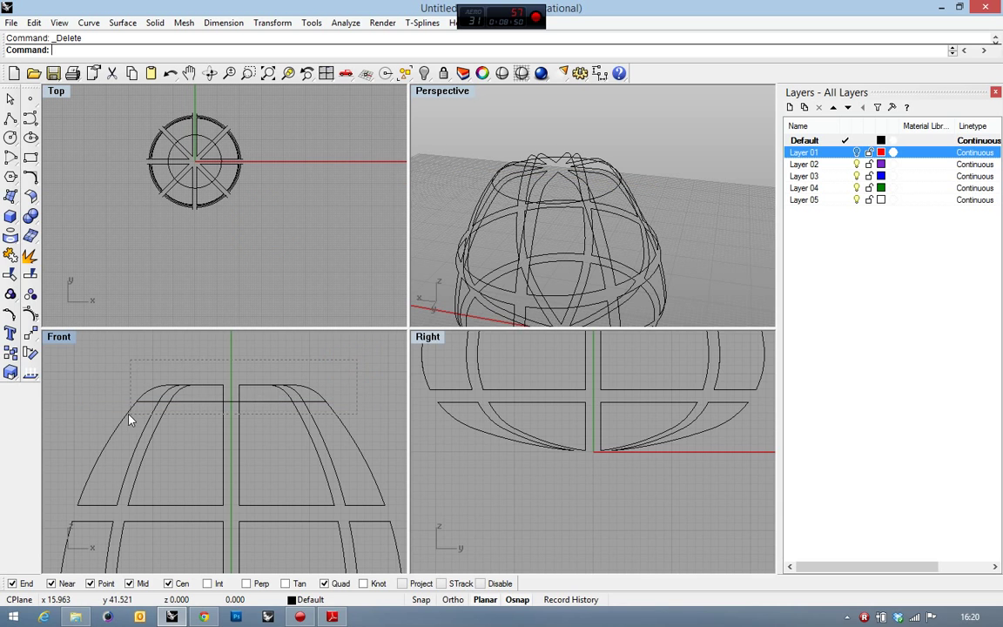
{"action": "left_click_drag", "start_coordinate": [362, 367], "coordinate": [109, 410]}
Trim off the rounded rib tops above the new top ring, orbiting to verify the cuts
{"action": "left_click", "coordinate": [10, 274]}
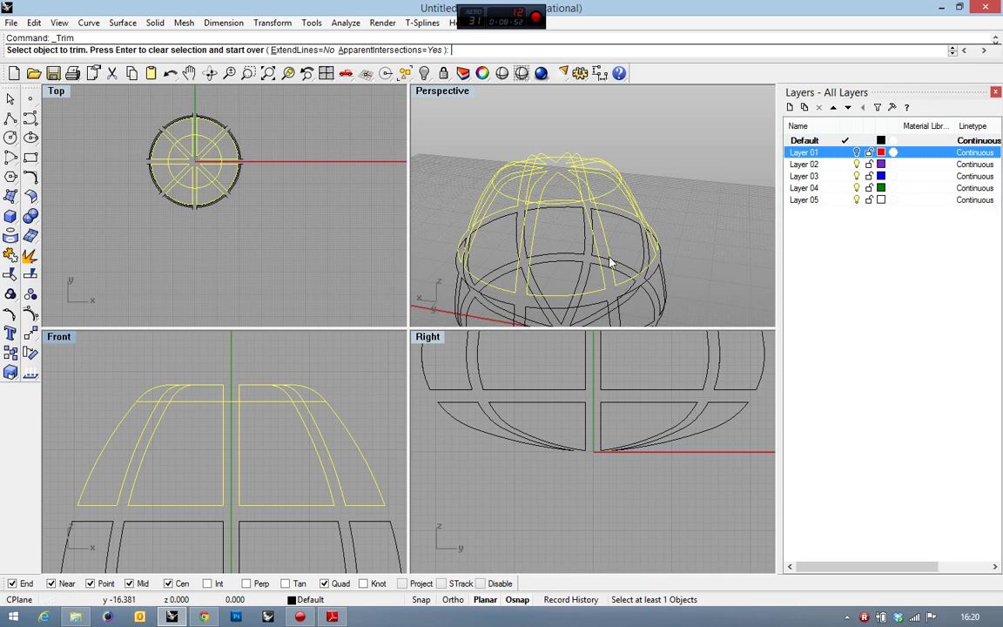
{"action": "scroll", "coordinate": [557, 199], "scroll_direction": "up", "scroll_amount": 2}
{"action": "left_click", "coordinate": [544, 167]}
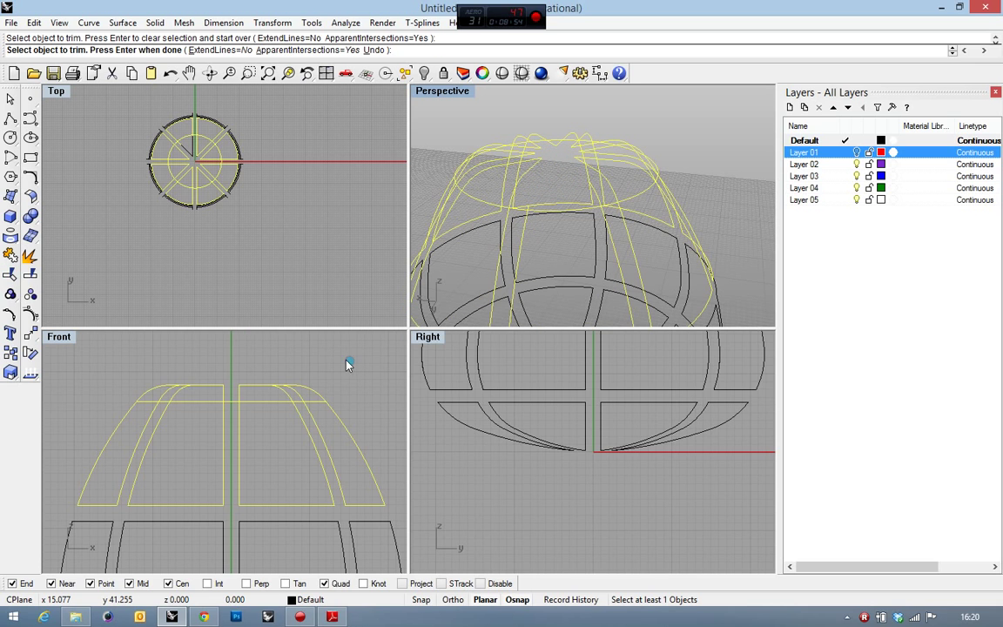
{"action": "left_click", "coordinate": [130, 389]}
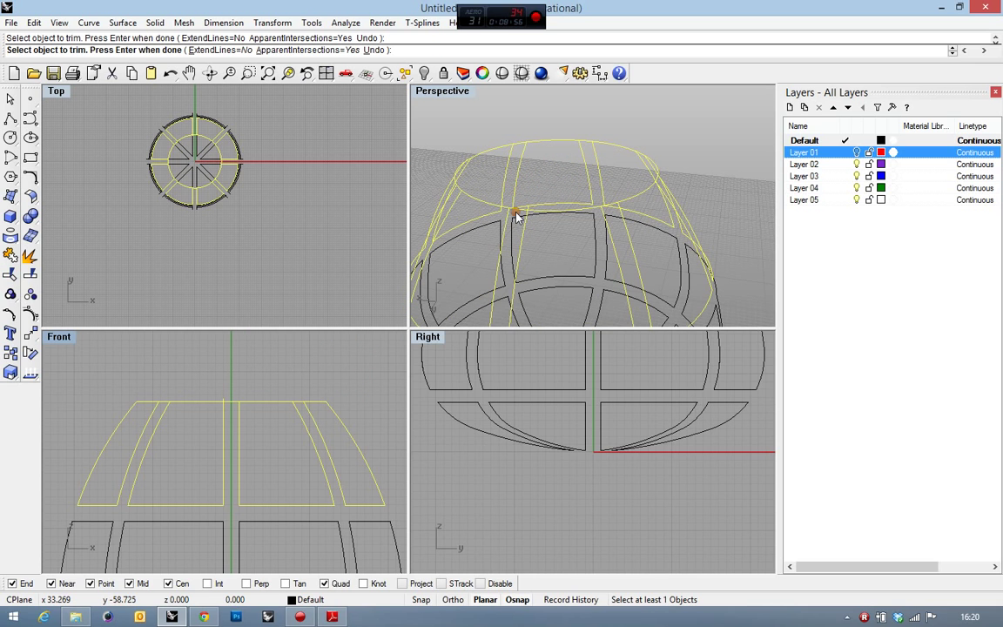
{"action": "right_click_drag", "start_coordinate": [517, 216], "coordinate": [529, 200]}
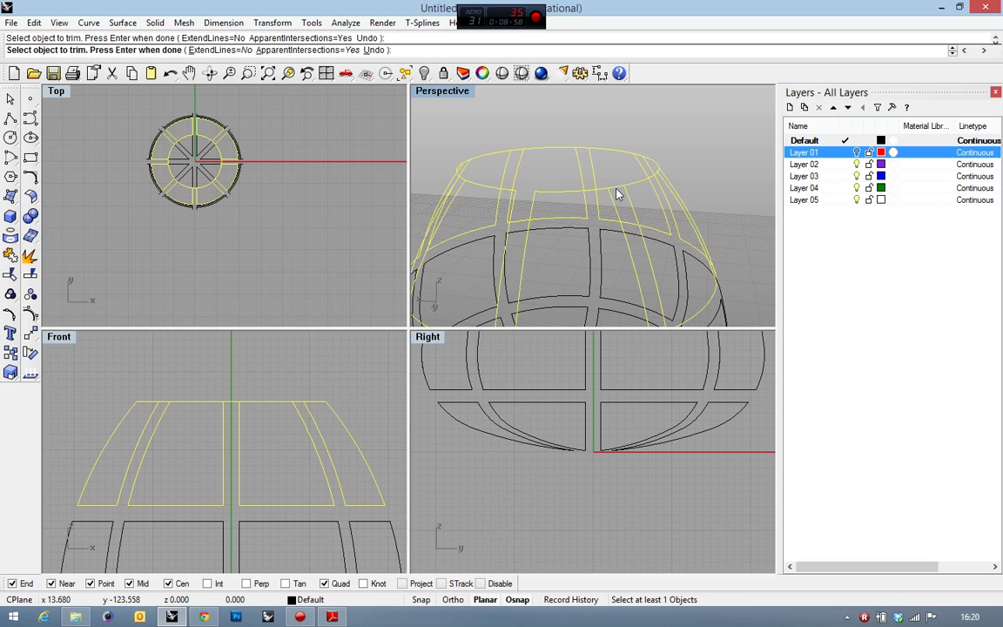
{"action": "right_click_drag", "start_coordinate": [666, 172], "coordinate": [588, 185]}
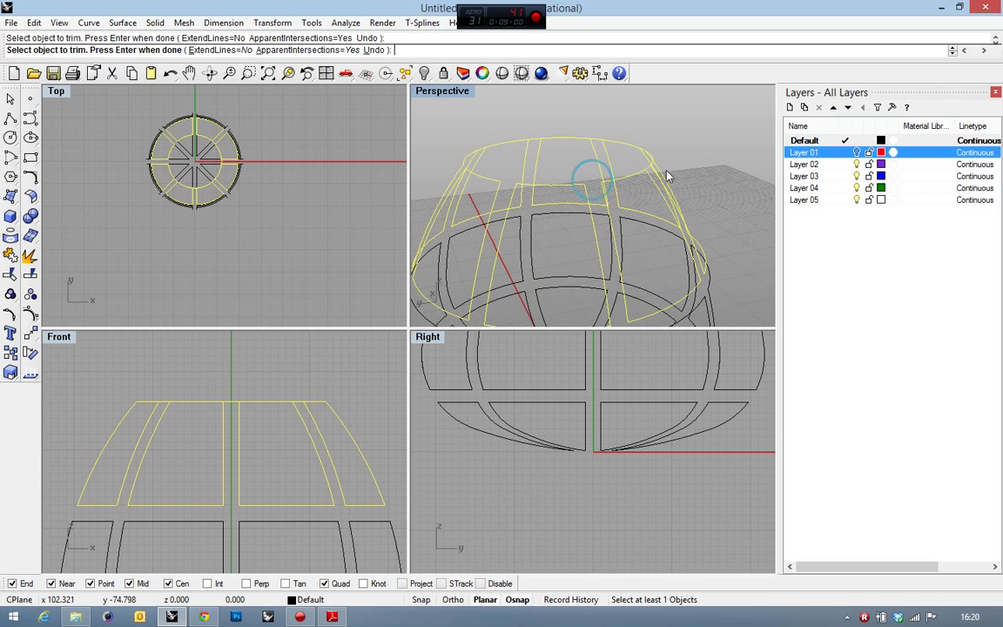
{"action": "mouse_move", "coordinate": [667, 177]}
{"action": "right_mouse_down"}
{"action": "mouse_move", "coordinate": [622, 178]}
{"action": "mouse_move", "coordinate": [688, 183]}
{"action": "mouse_move", "coordinate": [620, 185]}
{"action": "mouse_move", "coordinate": [688, 210]}
{"action": "mouse_move", "coordinate": [648, 193]}
{"action": "mouse_move", "coordinate": [701, 188]}
{"action": "mouse_move", "coordinate": [616, 173]}
{"action": "mouse_move", "coordinate": [632, 170]}
{"action": "right_mouse_up"}
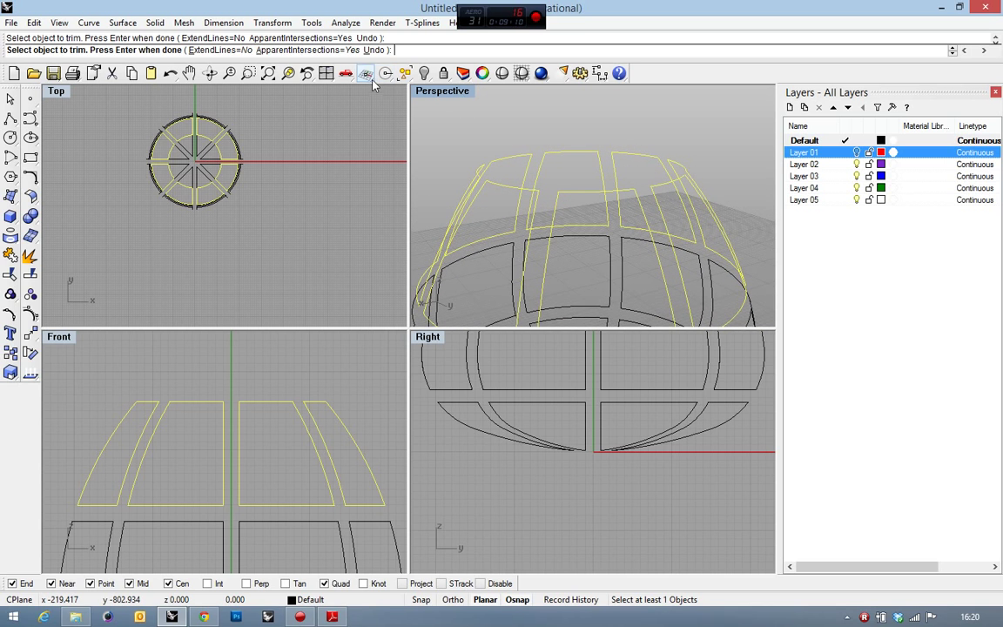
{"action": "left_click", "coordinate": [28, 255]}
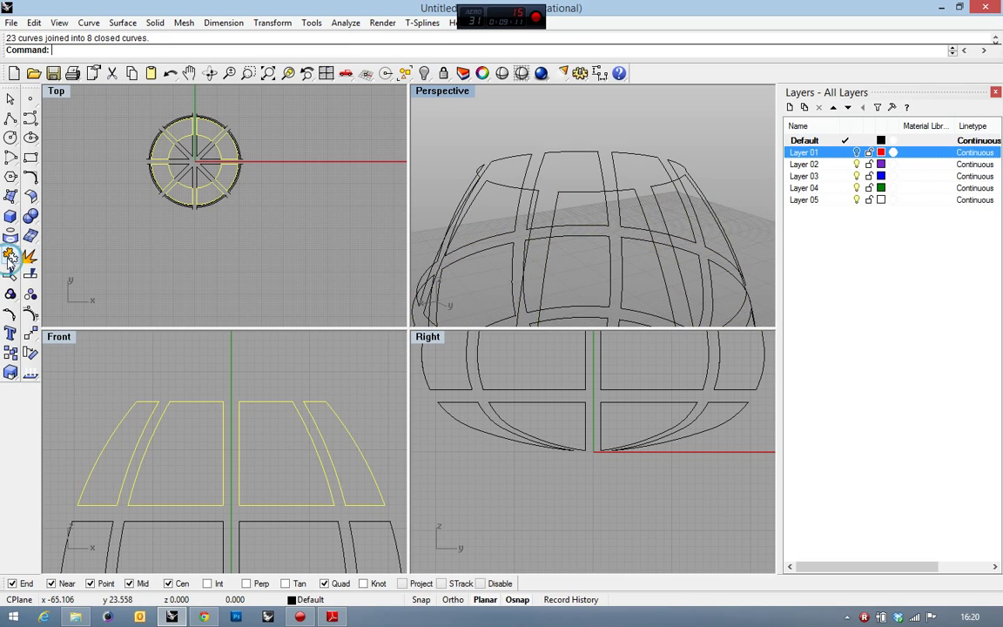
Join the 23 upper curve pieces into 8 closed loops and maximize Perspective
{"action": "left_click", "coordinate": [498, 126]}
{"action": "double_click", "coordinate": [462, 92]}
{"action": "scroll", "coordinate": [530, 205], "scroll_direction": "down", "scroll_amount": 5}
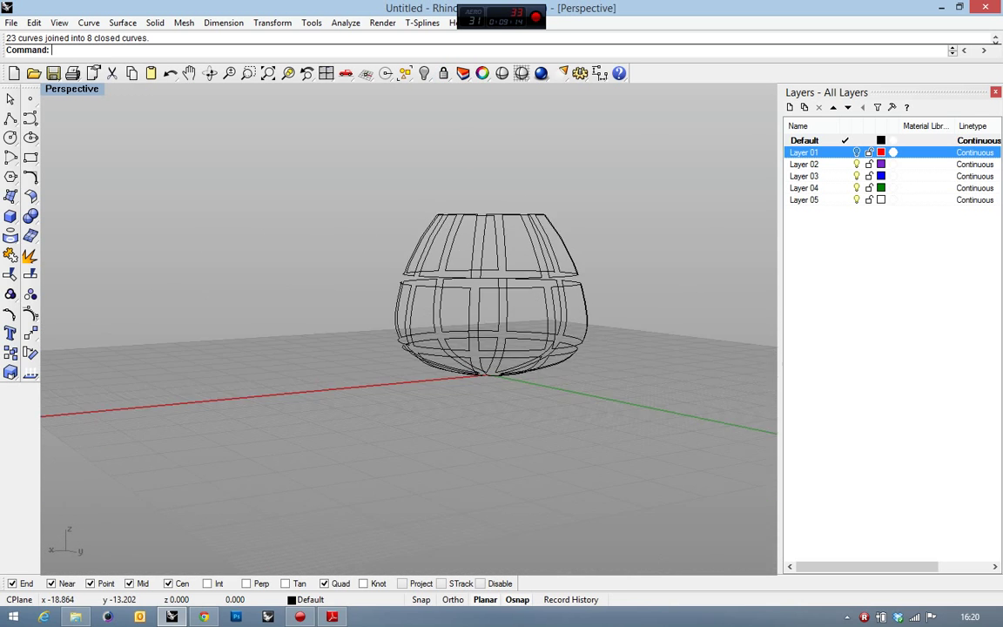
Show the hidden egg surface again in the Perspective view
{"action": "left_click", "coordinate": [386, 73]}
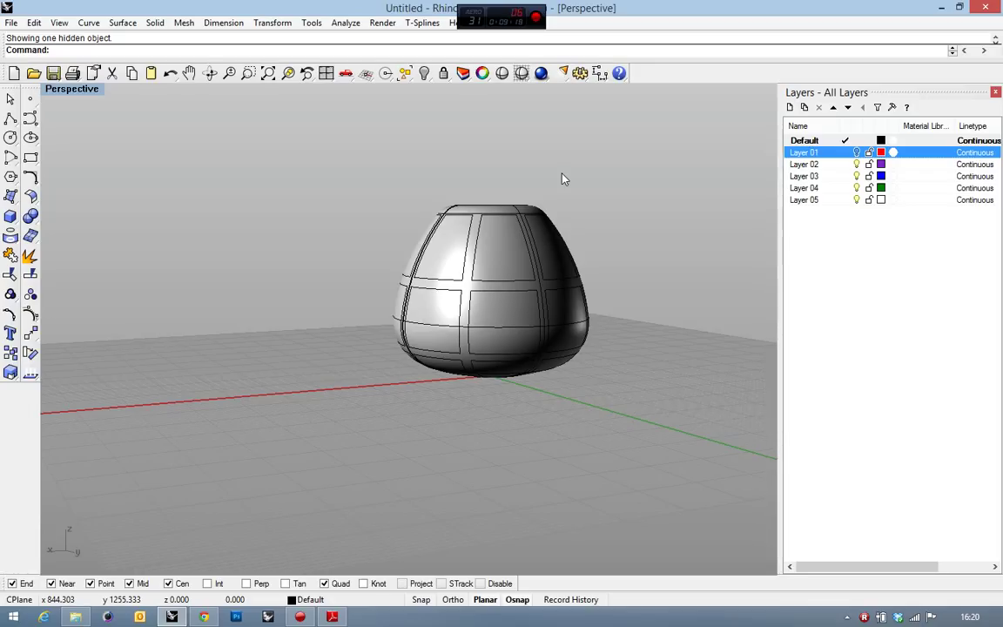
{"action": "key", "text": "ctrl+z"}
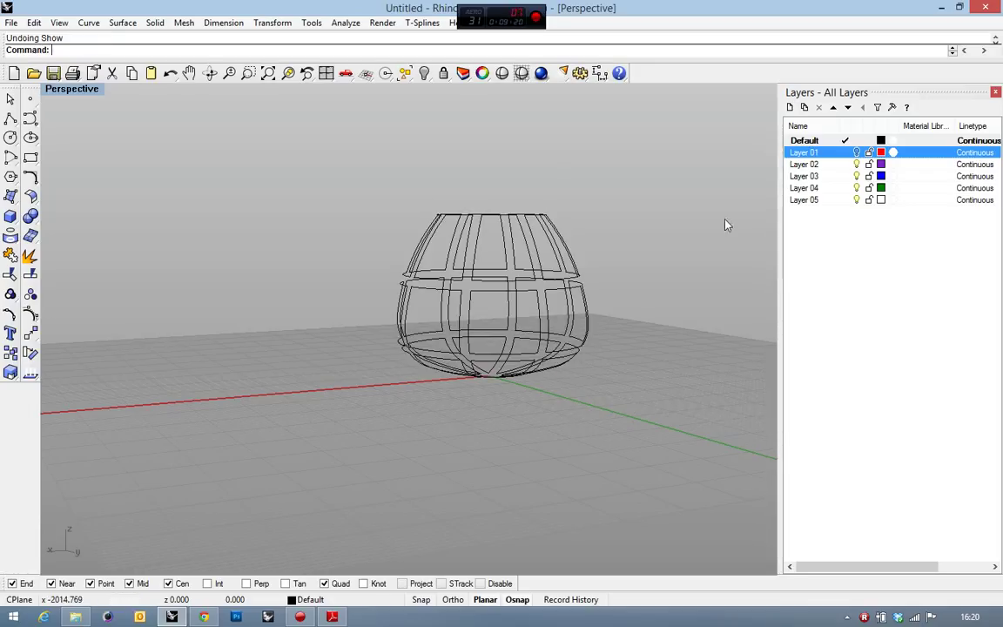
{"action": "left_click", "coordinate": [424, 73]}
{"action": "right_click_drag", "start_coordinate": [548, 151], "coordinate": [489, 233]}
{"action": "left_click", "coordinate": [447, 251]}
{"action": "scroll", "coordinate": [450, 233], "scroll_direction": "up", "scroll_amount": 5}
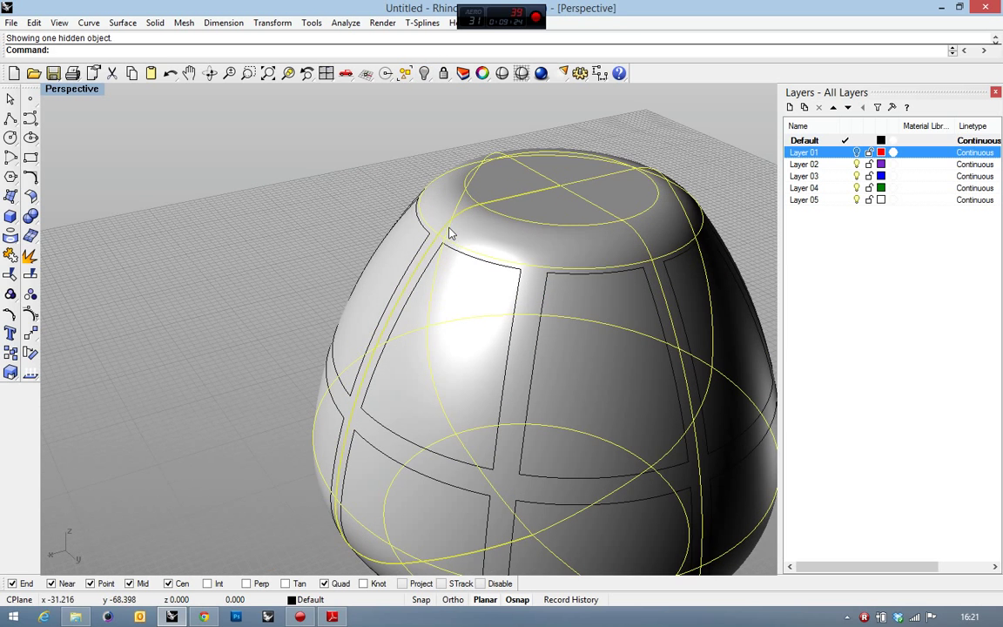
Window-select the egg surface together with all 24 rib-and-ring curves
{"action": "left_click", "coordinate": [354, 198]}
{"action": "right_click_drag", "start_coordinate": [354, 198], "coordinate": [343, 220]}
{"action": "left_click", "coordinate": [466, 223]}
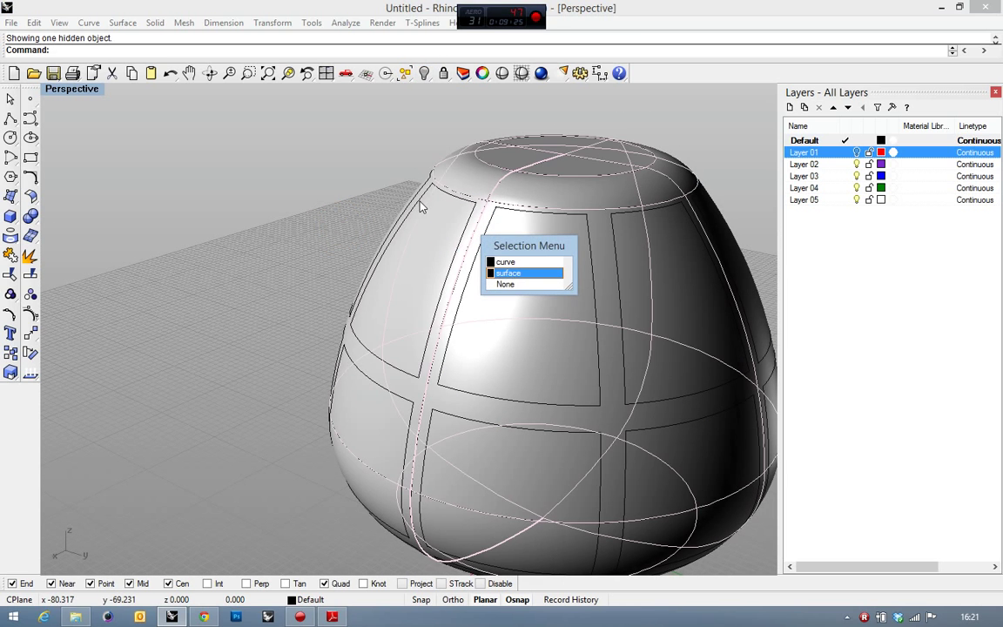
{"action": "left_click", "coordinate": [264, 128]}
{"action": "scroll", "coordinate": [261, 135], "scroll_direction": "down", "scroll_amount": 3}
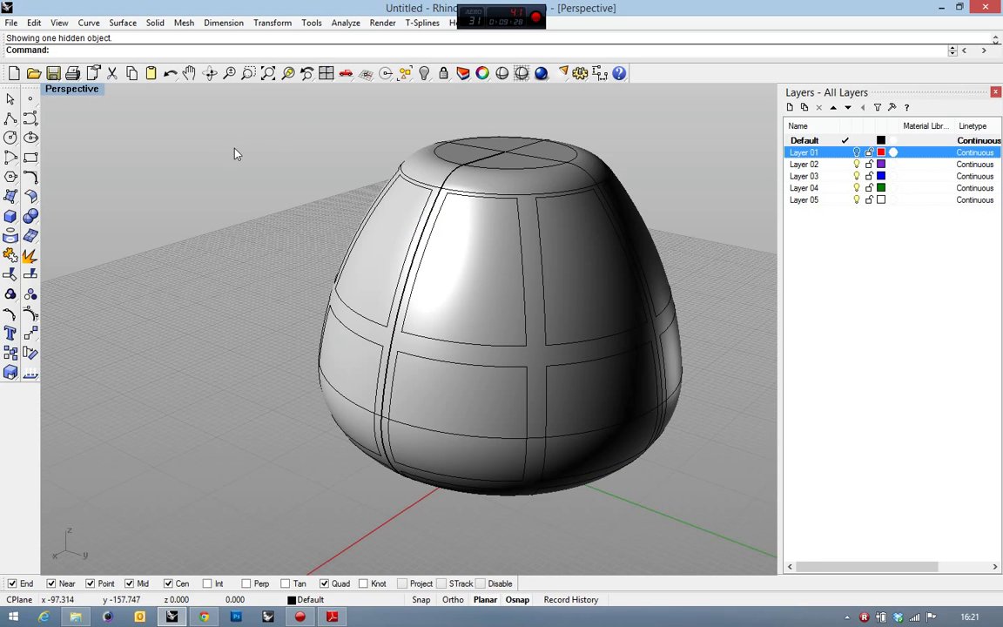
{"action": "left_click_drag", "start_coordinate": [253, 151], "coordinate": [795, 579]}
{"action": "mouse_move", "coordinate": [617, 235]}
{"action": "right_mouse_down"}
{"action": "mouse_move", "coordinate": [741, 239]}
{"action": "mouse_move", "coordinate": [482, 206]}
{"action": "mouse_move", "coordinate": [547, 379]}
{"action": "right_mouse_up"}
{"action": "left_click_drag", "start_coordinate": [603, 418], "coordinate": [110, 62]}
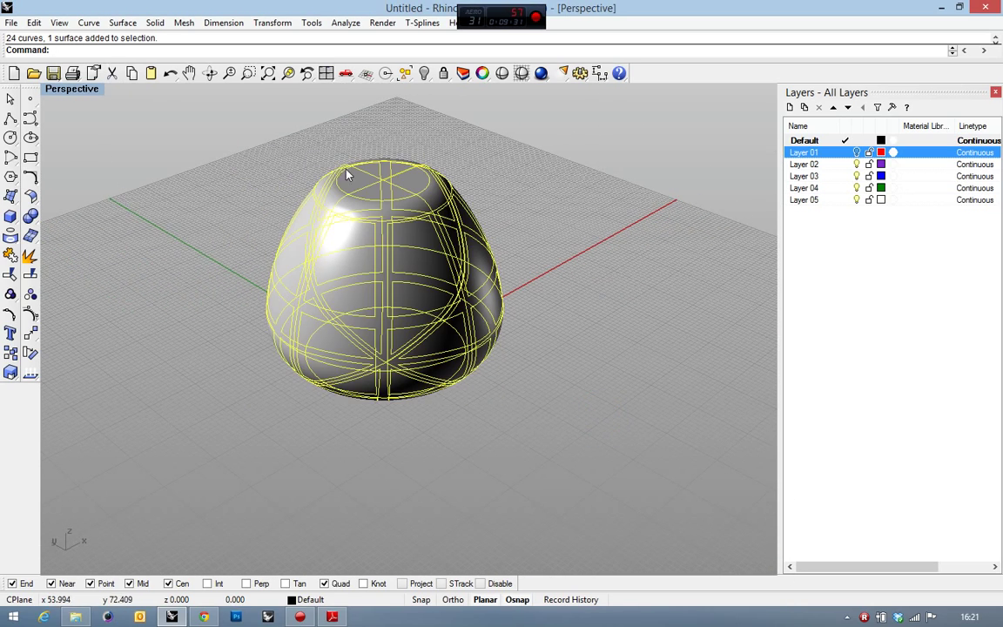
Trim the egg shell with the rib curves, cutting away the front panels between ribs
{"action": "left_click", "coordinate": [30, 256]}
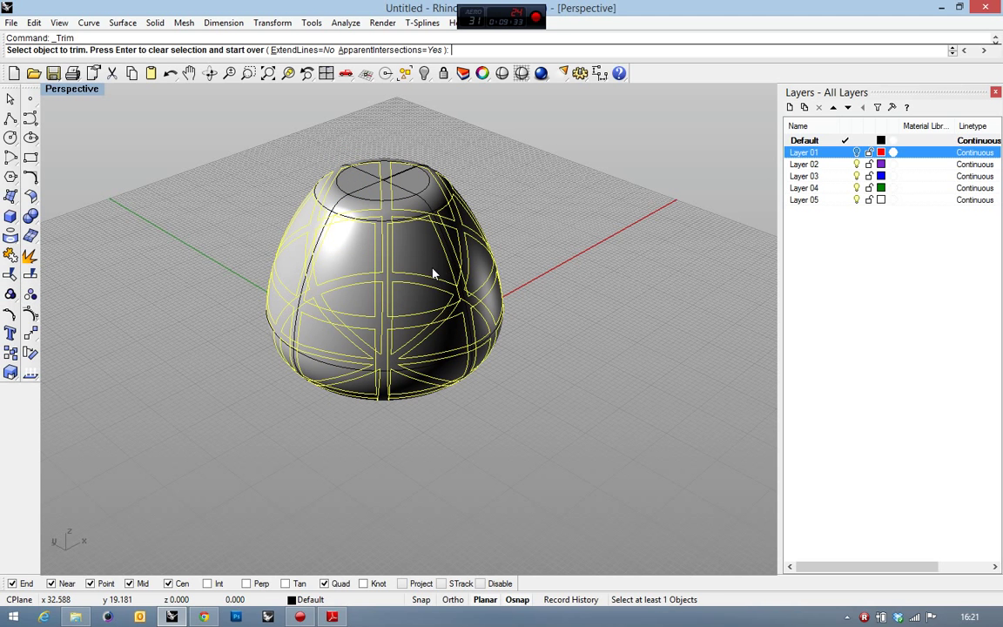
{"action": "right_click_drag", "start_coordinate": [432, 274], "coordinate": [414, 247]}
{"action": "left_click", "coordinate": [428, 264]}
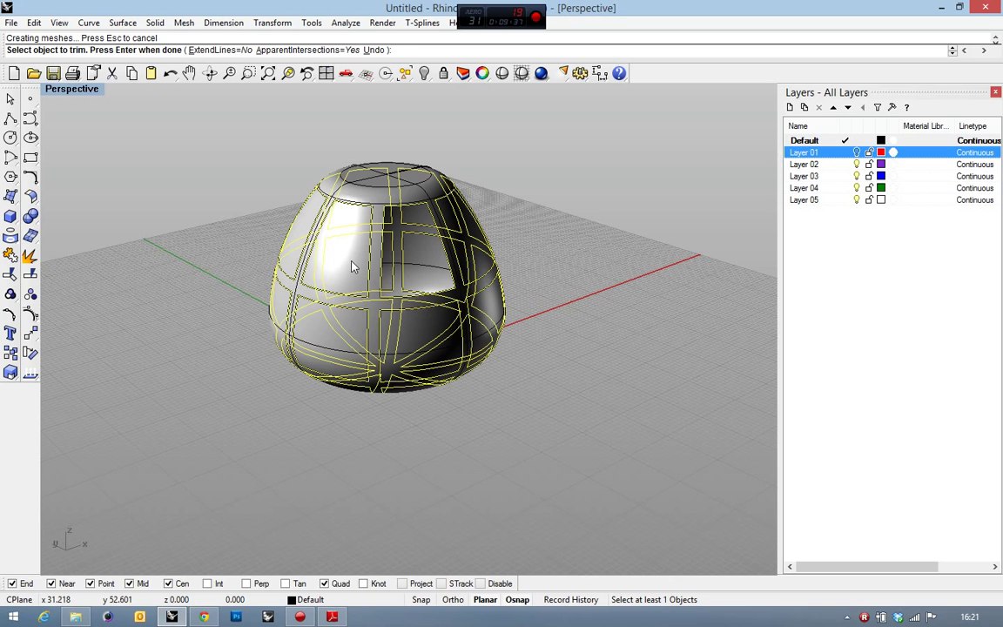
{"action": "mouse_move", "coordinate": [352, 266]}
{"action": "right_mouse_down"}
{"action": "mouse_move", "coordinate": [406, 277]}
{"action": "mouse_move", "coordinate": [349, 278]}
{"action": "mouse_move", "coordinate": [373, 290]}
{"action": "mouse_move", "coordinate": [406, 273]}
{"action": "mouse_move", "coordinate": [390, 267]}
{"action": "right_mouse_up"}
{"action": "left_click", "coordinate": [389, 269]}
{"action": "left_click", "coordinate": [346, 278]}
{"action": "left_click", "coordinate": [350, 278]}
{"action": "left_click", "coordinate": [371, 291]}
{"action": "left_click", "coordinate": [399, 270]}
{"action": "left_click", "coordinate": [396, 279]}
{"action": "left_click", "coordinate": [385, 271]}
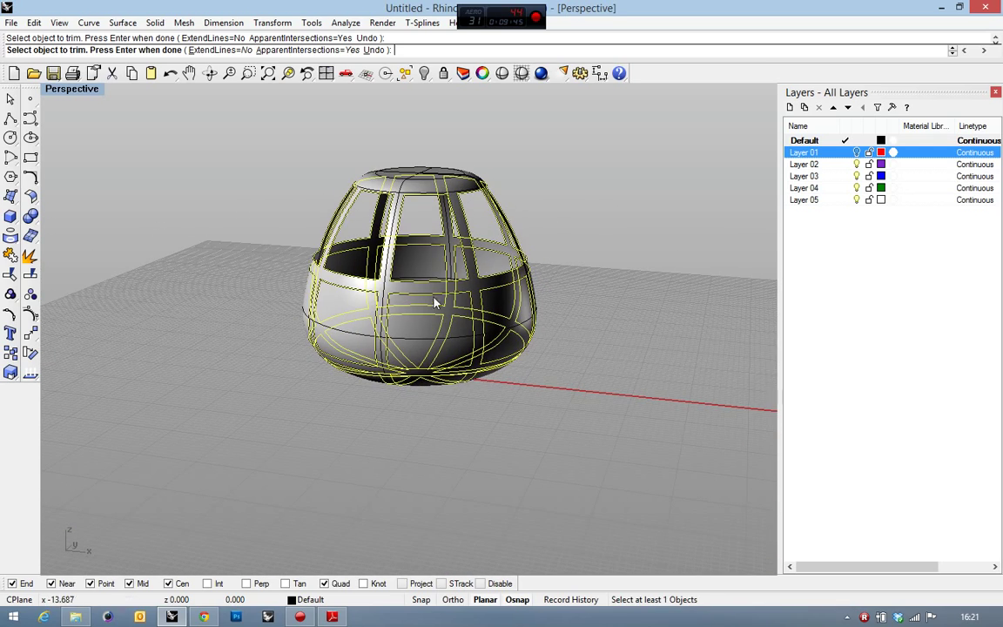
{"action": "left_click", "coordinate": [417, 319]}
{"action": "mouse_move", "coordinate": [417, 318]}
{"action": "right_mouse_down"}
{"action": "mouse_move", "coordinate": [348, 287]}
{"action": "mouse_move", "coordinate": [334, 266]}
{"action": "right_mouse_up"}
{"action": "left_click", "coordinate": [348, 287]}
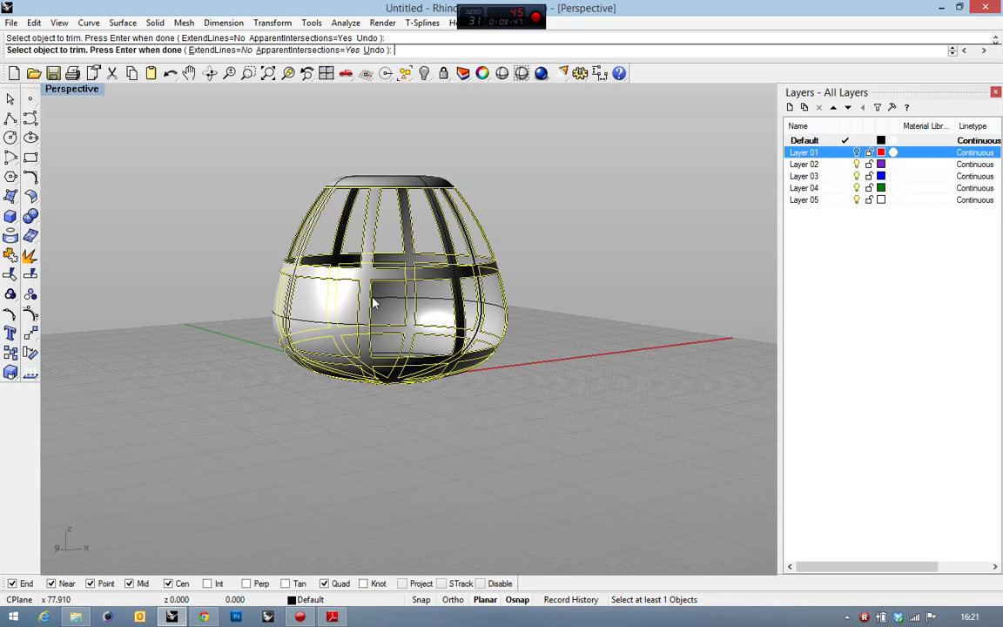
{"action": "left_click", "coordinate": [323, 307]}
{"action": "left_click", "coordinate": [292, 279]}
Cut away the remaining panels, including an inner surface, and finish the trim
{"action": "mouse_move", "coordinate": [324, 307]}
{"action": "right_mouse_down"}
{"action": "mouse_move", "coordinate": [292, 279]}
{"action": "mouse_move", "coordinate": [316, 287]}
{"action": "right_mouse_up"}
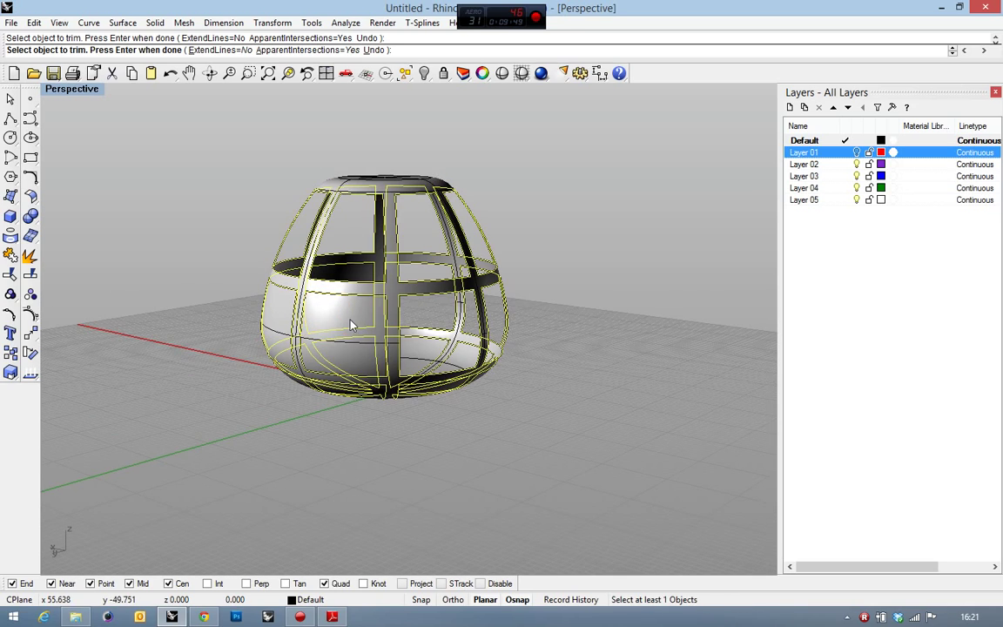
{"action": "mouse_move", "coordinate": [340, 324]}
{"action": "right_mouse_down"}
{"action": "mouse_move", "coordinate": [426, 319]}
{"action": "mouse_move", "coordinate": [376, 314]}
{"action": "mouse_move", "coordinate": [391, 323]}
{"action": "mouse_move", "coordinate": [377, 310]}
{"action": "right_mouse_up"}
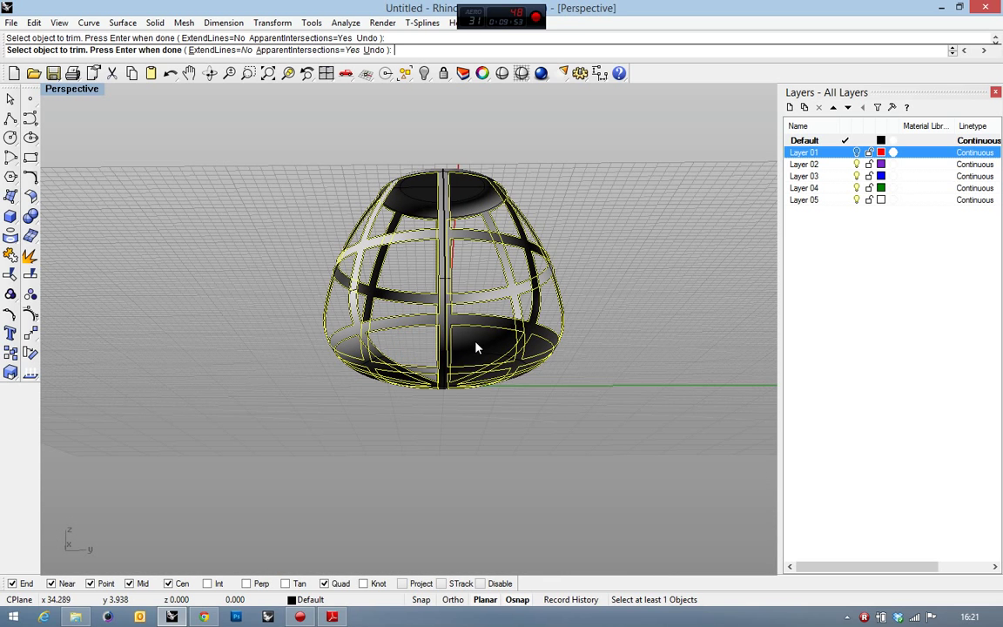
{"action": "right_click_drag", "start_coordinate": [540, 359], "coordinate": [465, 330]}
{"action": "left_click", "coordinate": [479, 338]}
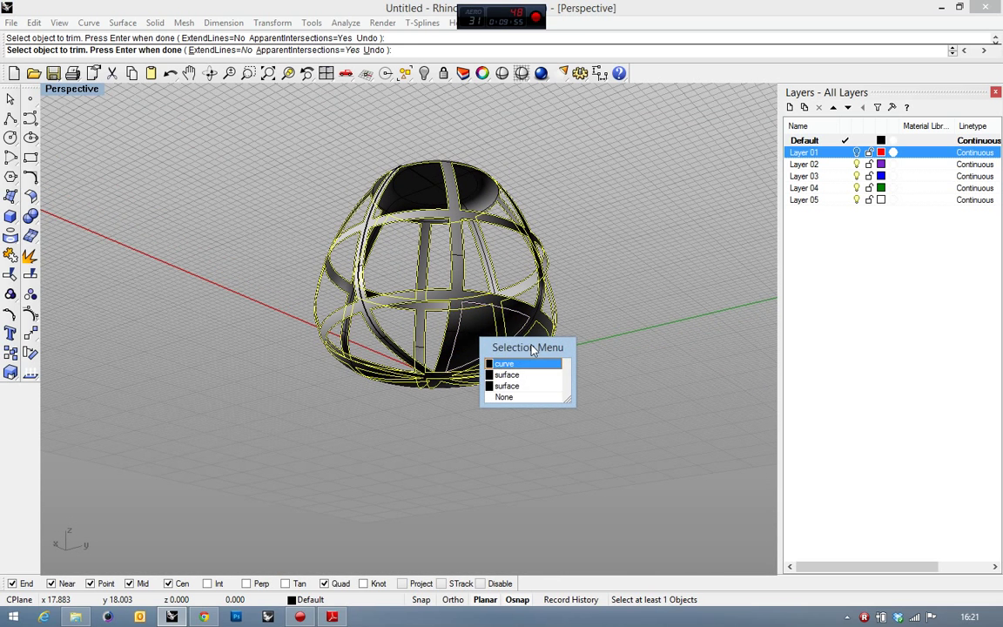
{"action": "left_click", "coordinate": [508, 386]}
{"action": "right_click_drag", "start_coordinate": [507, 386], "coordinate": [436, 328]}
{"action": "right_click_drag", "start_coordinate": [477, 350], "coordinate": [466, 332]}
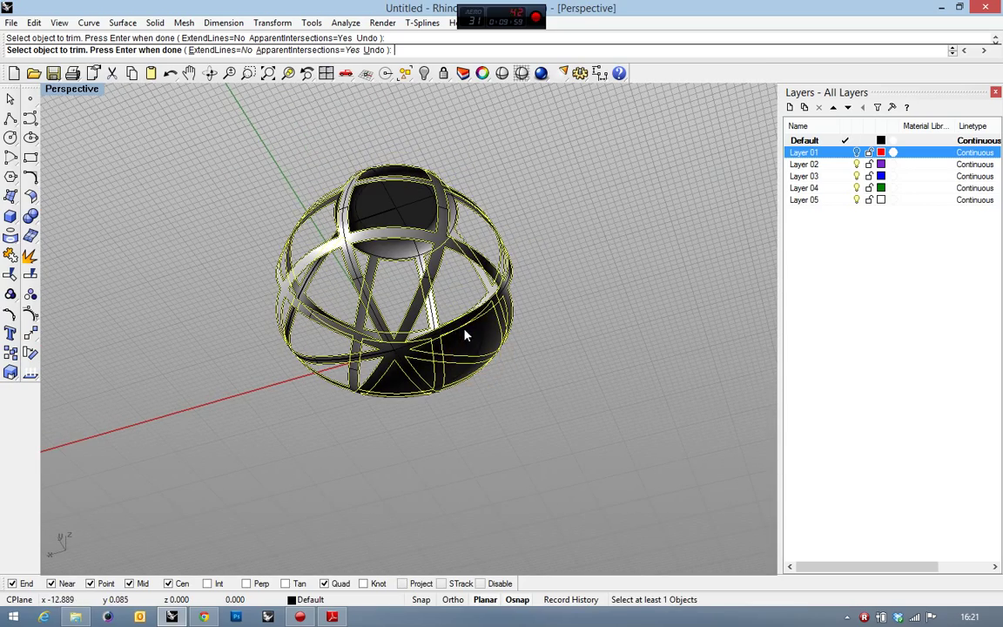
{"action": "right_click_drag", "start_coordinate": [397, 275], "coordinate": [399, 220]}
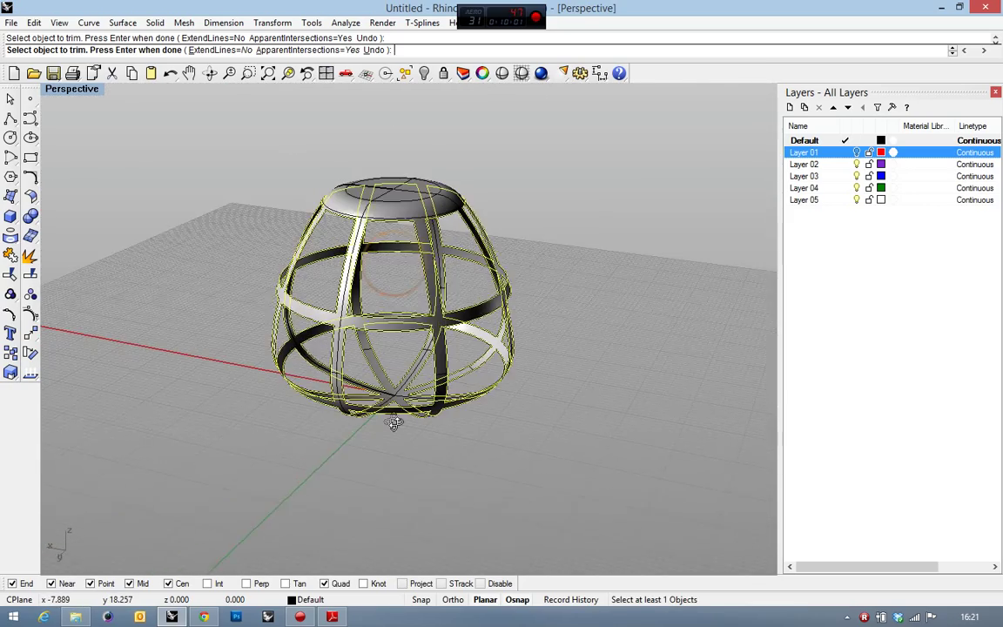
{"action": "scroll", "coordinate": [383, 243], "scroll_direction": "up", "scroll_amount": 3}
{"action": "scroll", "coordinate": [376, 252], "scroll_direction": "up", "scroll_amount": 3}
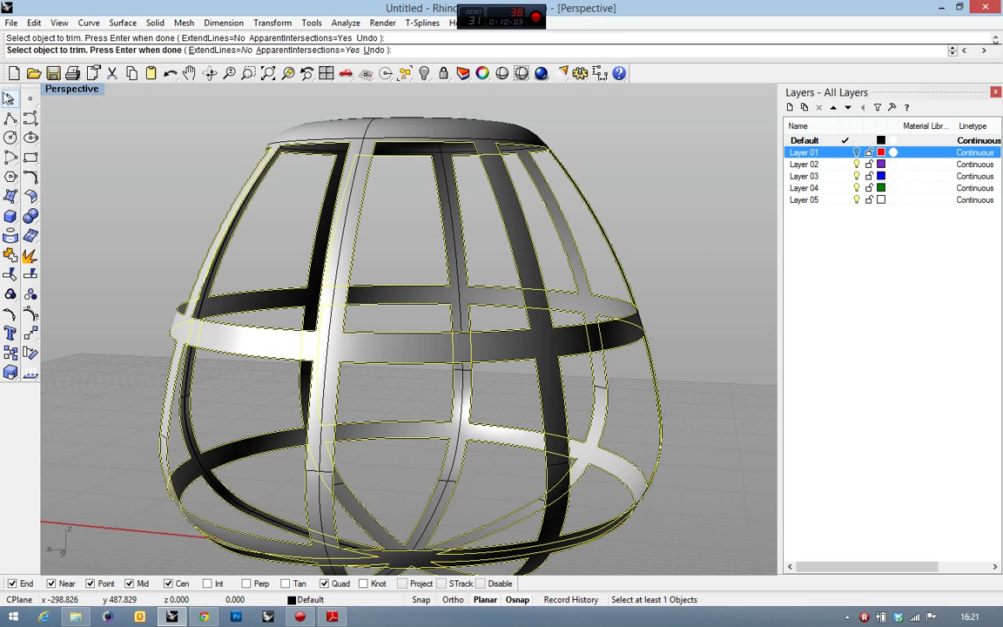
{"action": "key", "text": "Return"}
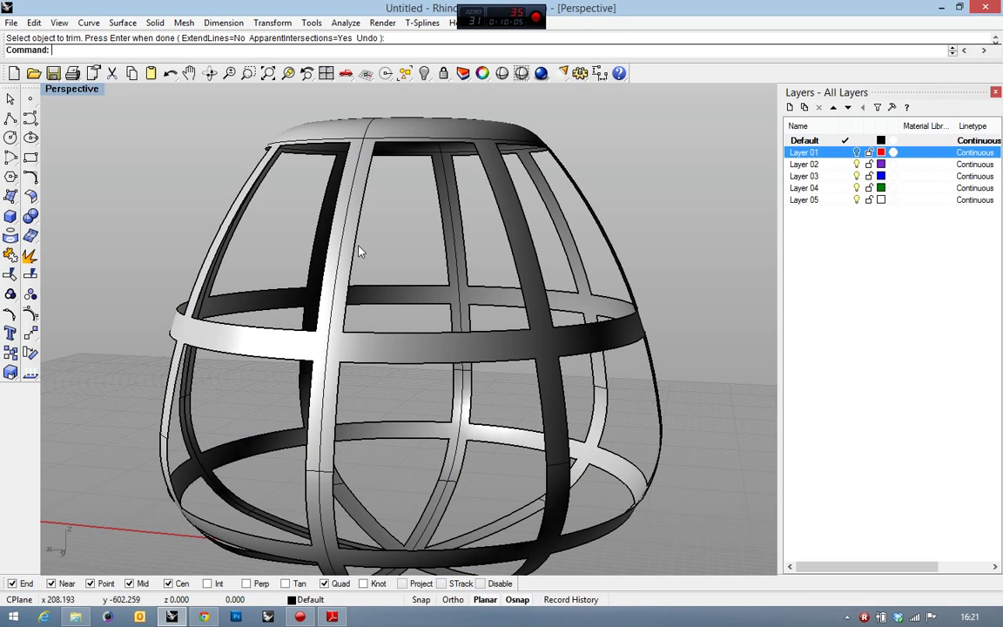
View the trimmed lattice from above and open the Surface Tools flyout
{"action": "scroll", "coordinate": [372, 241], "scroll_direction": "down", "scroll_amount": 4}
{"action": "scroll", "coordinate": [372, 240], "scroll_direction": "up", "scroll_amount": 1}
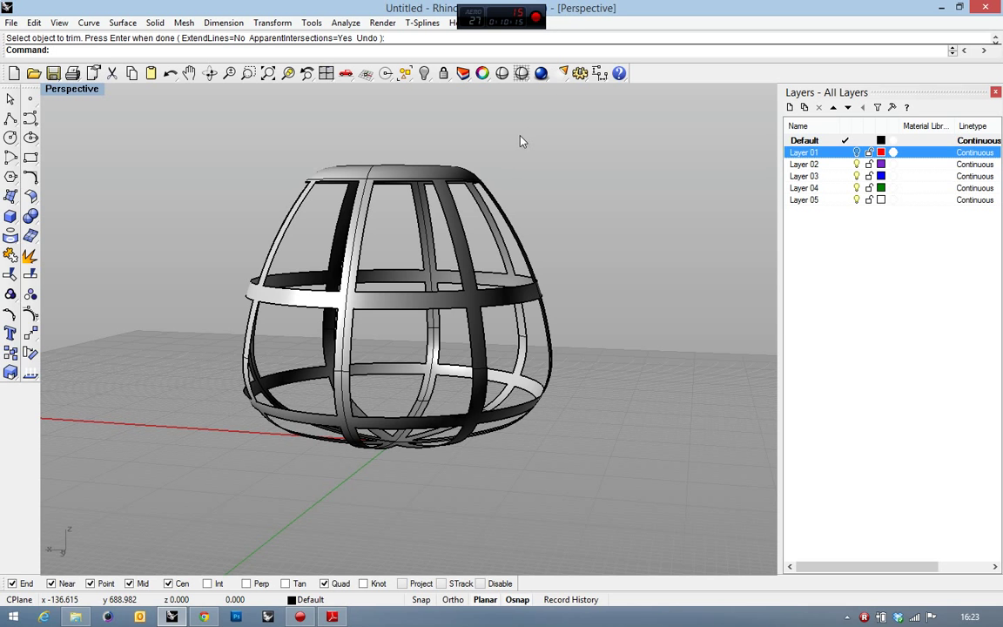
{"action": "right_click_drag", "start_coordinate": [522, 139], "coordinate": [589, 217]}
{"action": "scroll", "coordinate": [452, 187], "scroll_direction": "up", "scroll_amount": 2}
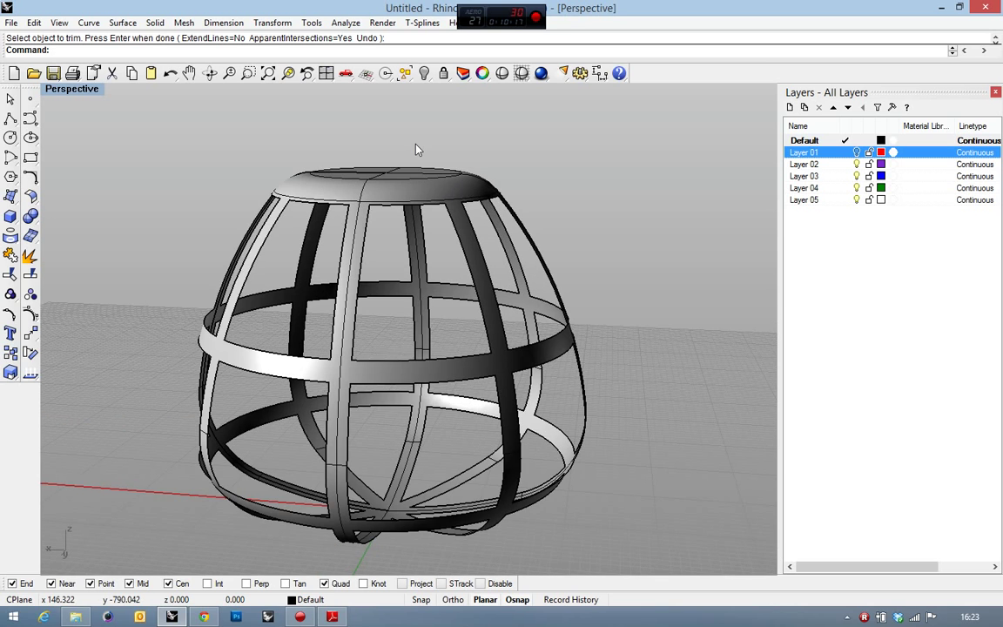
{"action": "left_click", "coordinate": [33, 201]}
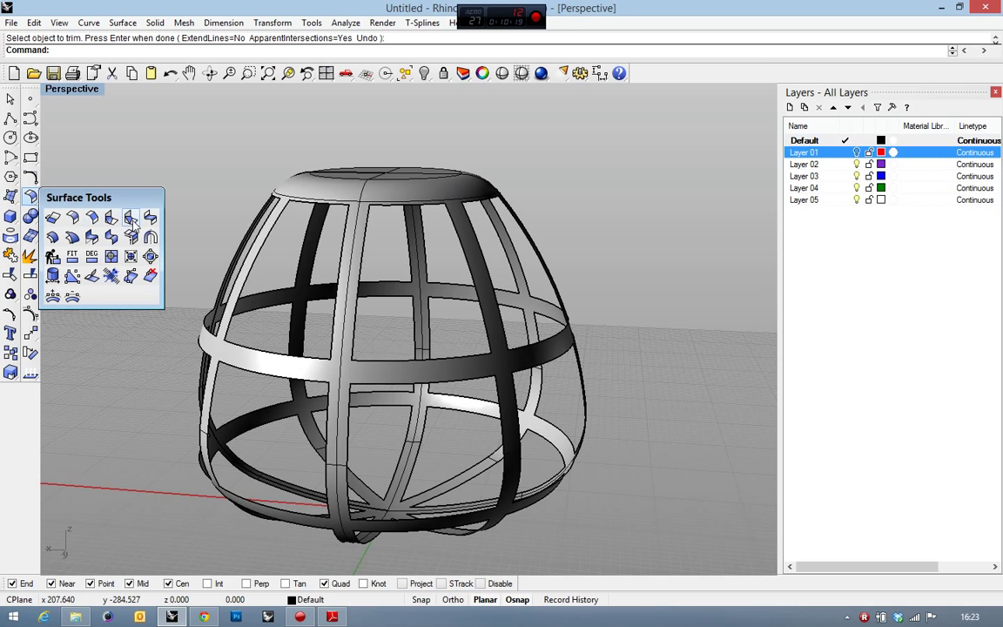
Offset the lattice cage inward with OffsetSrf as closed solids 2 units thick
{"action": "left_click", "coordinate": [48, 215]}
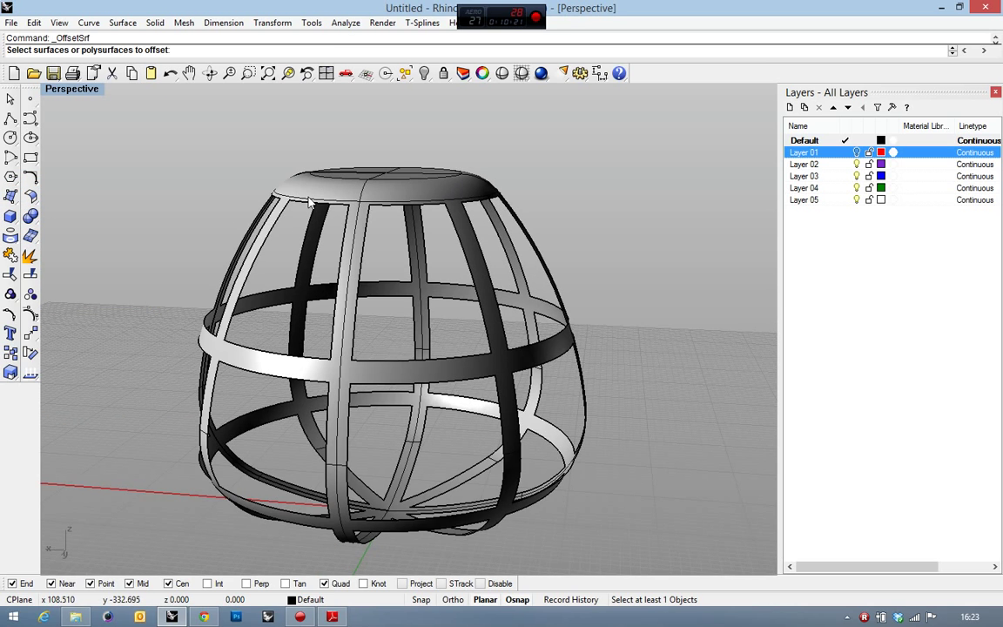
{"action": "left_click", "coordinate": [295, 175]}
{"action": "key", "text": "Return"}
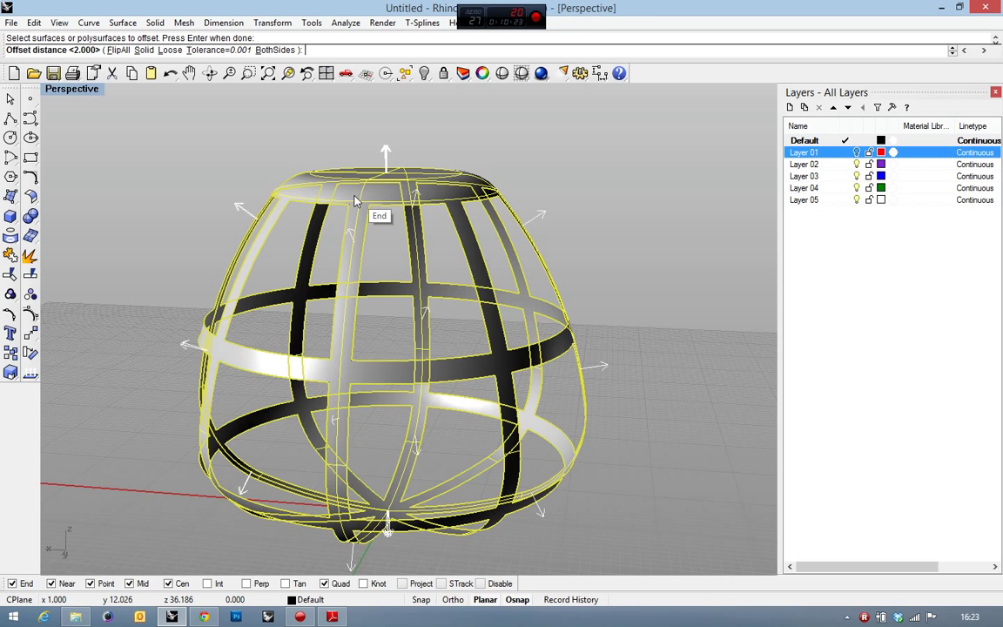
{"action": "left_click", "coordinate": [330, 199]}
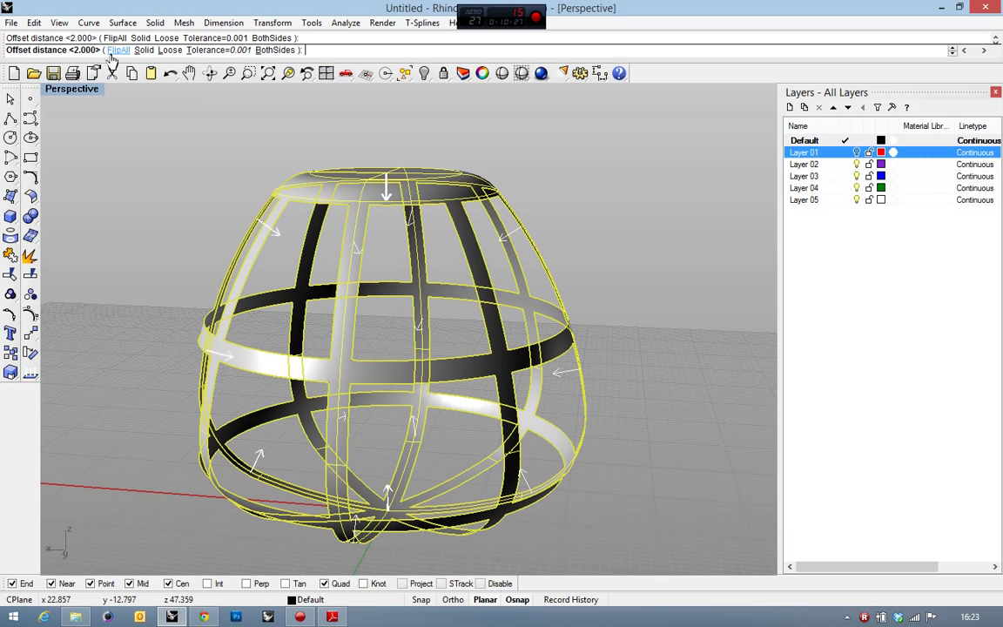
{"action": "left_click", "coordinate": [146, 50]}
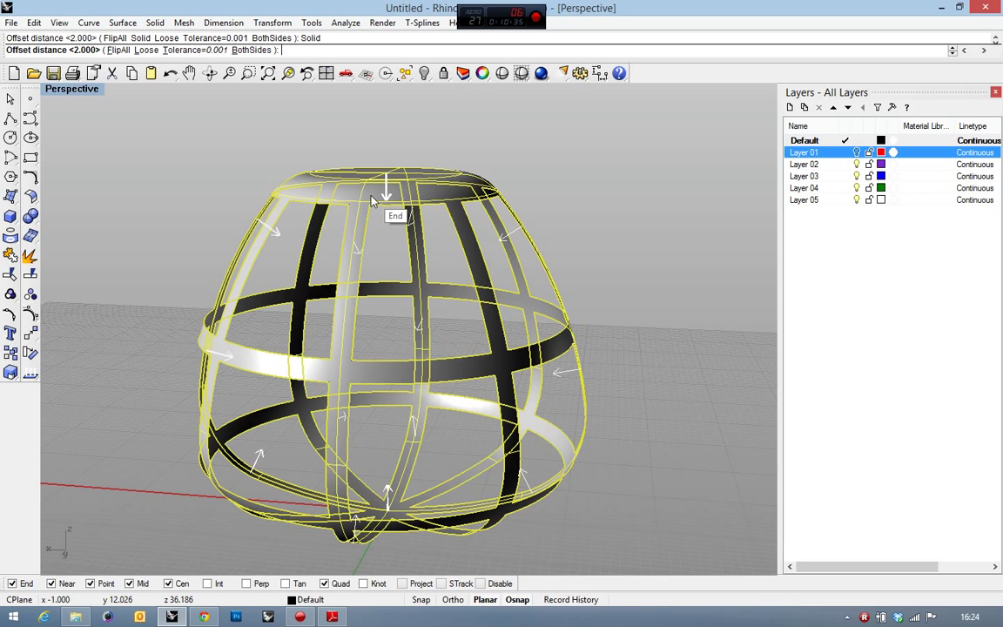
{"action": "scroll", "coordinate": [359, 209], "scroll_direction": "up", "scroll_amount": 2}
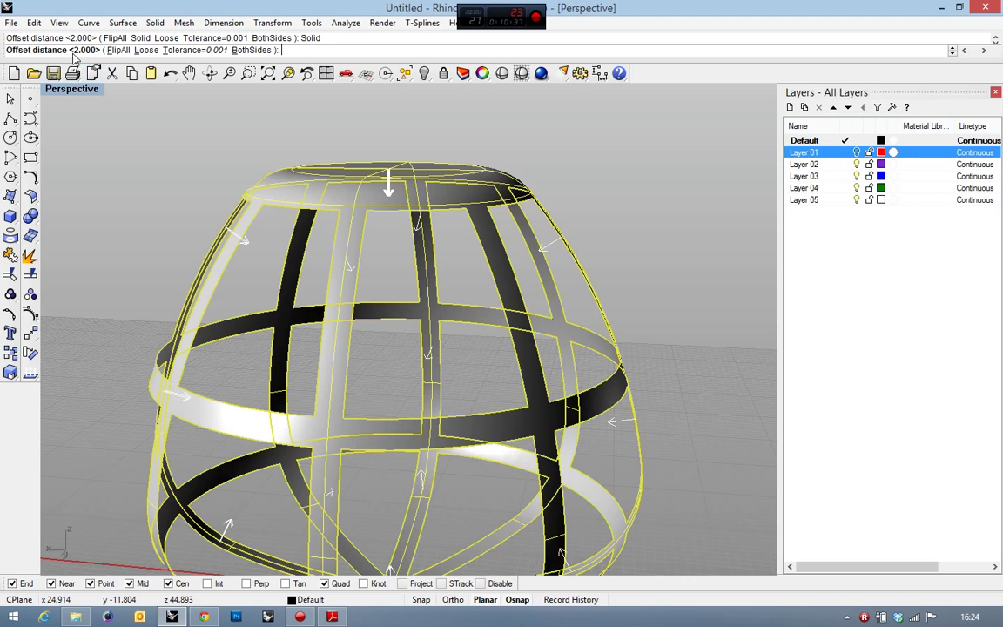
{"action": "left_click", "coordinate": [182, 167]}
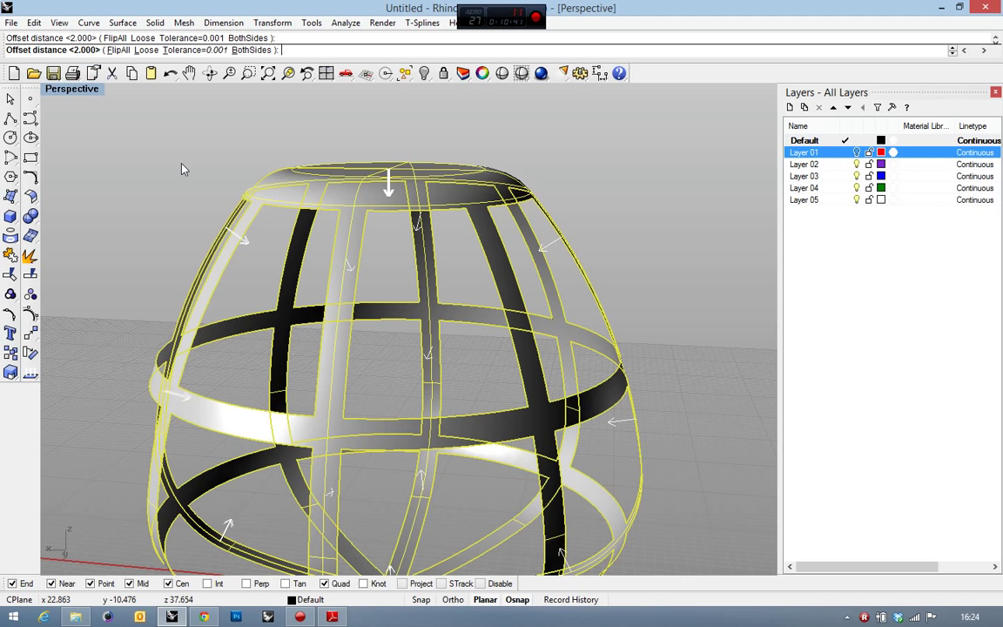
{"action": "key", "text": "Return"}
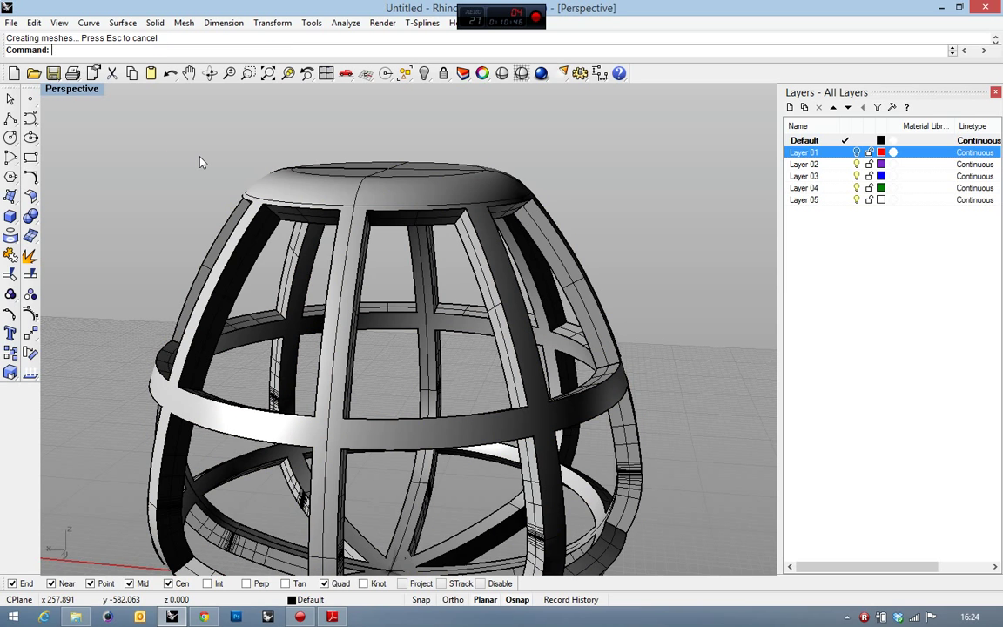
{"action": "mouse_move", "coordinate": [460, 292]}
{"action": "right_mouse_down"}
{"action": "mouse_move", "coordinate": [572, 270]}
{"action": "mouse_move", "coordinate": [591, 253]}
{"action": "mouse_move", "coordinate": [322, 270]}
{"action": "right_mouse_up"}
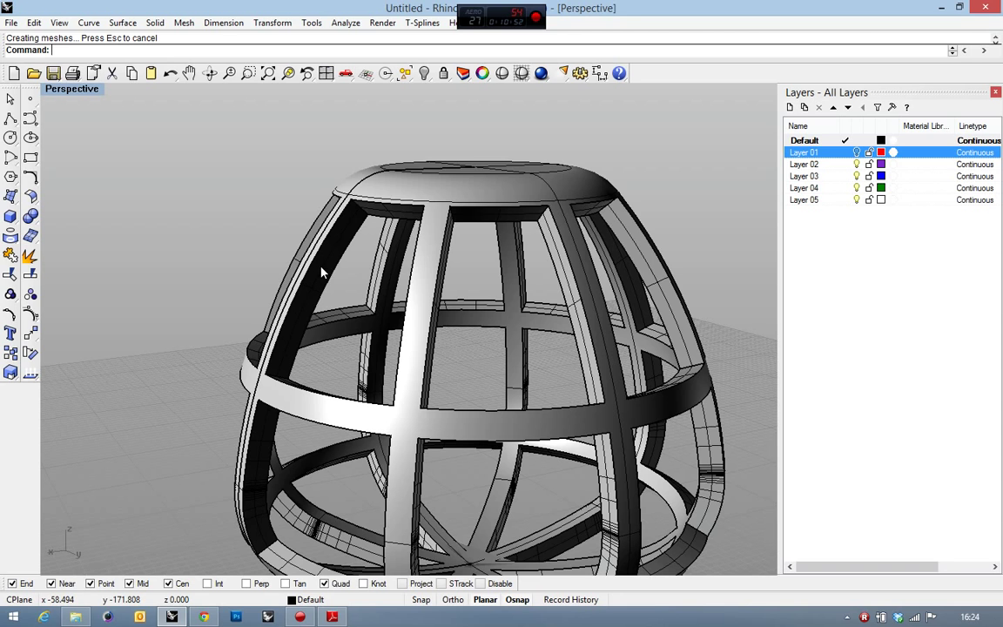
Redo the cage offset as inward solids 1 unit thick, then switch to the Cool Hunting page
{"action": "key", "text": "ctrl+z"}
{"action": "key", "text": "Return"}
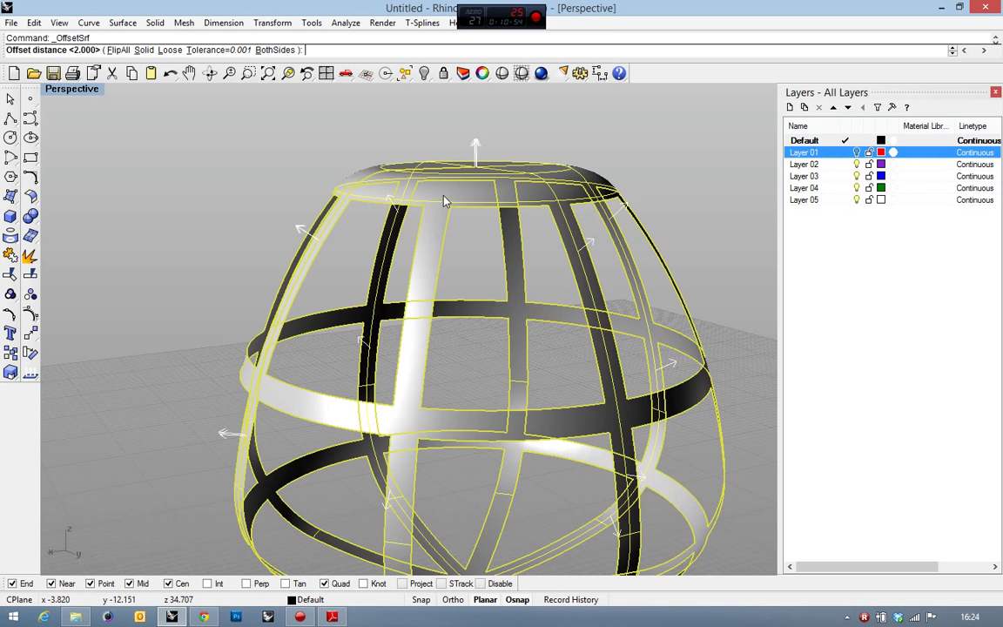
{"action": "left_click", "coordinate": [441, 202]}
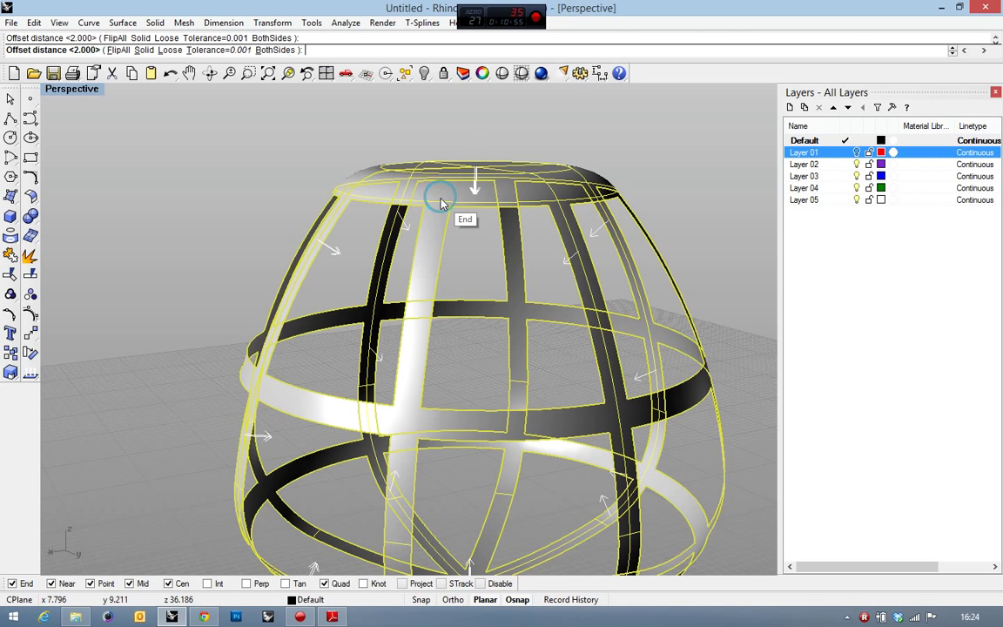
{"action": "left_click", "coordinate": [119, 50]}
{"action": "type", "text": "1"}
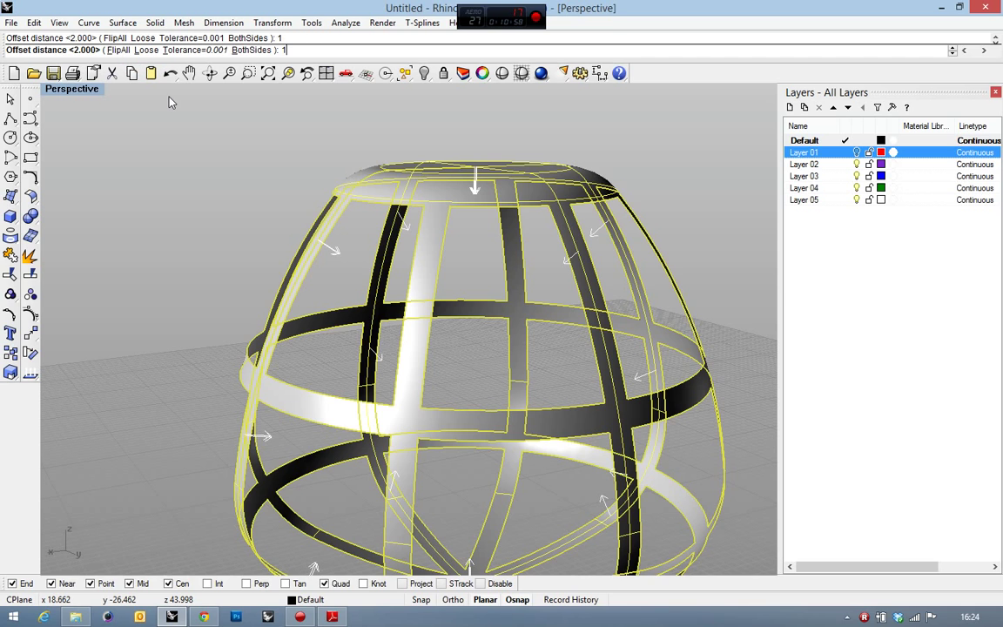
{"action": "key", "text": "Return"}
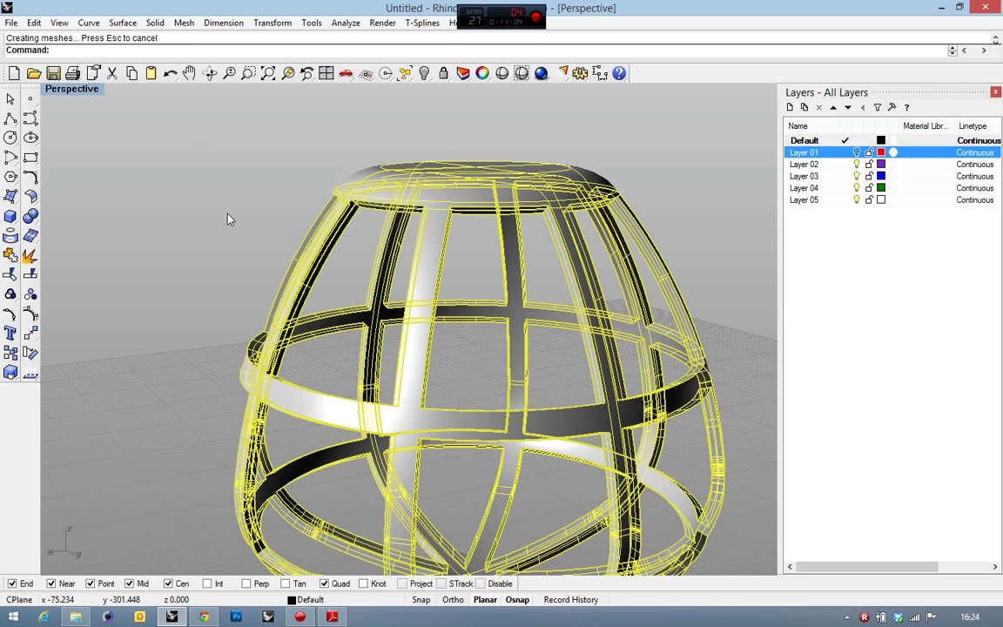
{"action": "left_click", "coordinate": [226, 220]}
{"action": "mouse_move", "coordinate": [186, 240]}
{"action": "right_mouse_down"}
{"action": "mouse_move", "coordinate": [417, 374]}
{"action": "mouse_move", "coordinate": [276, 210]}
{"action": "right_mouse_up"}
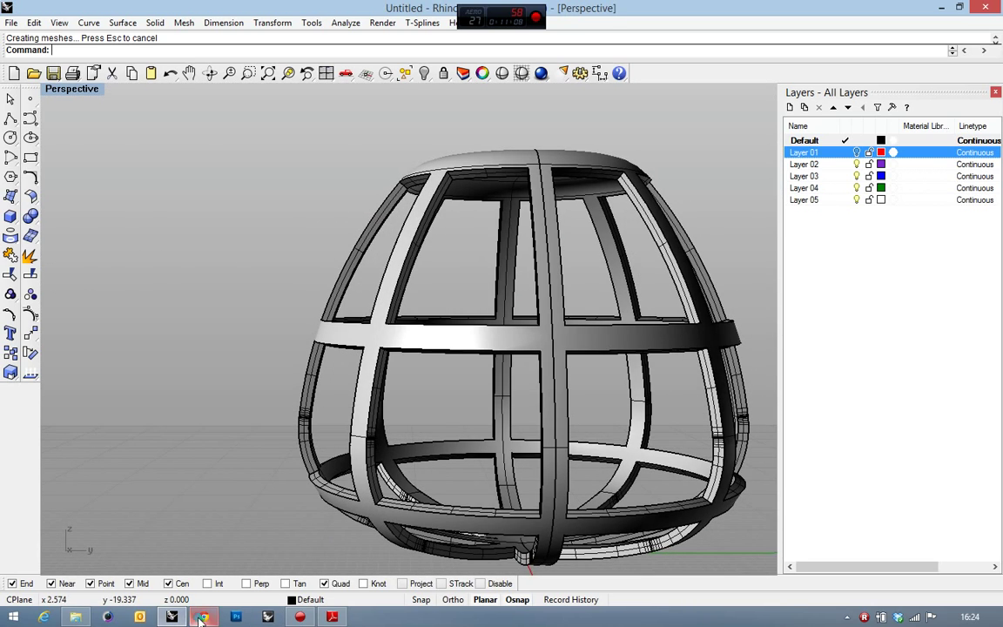
{"action": "left_click", "coordinate": [201, 616]}
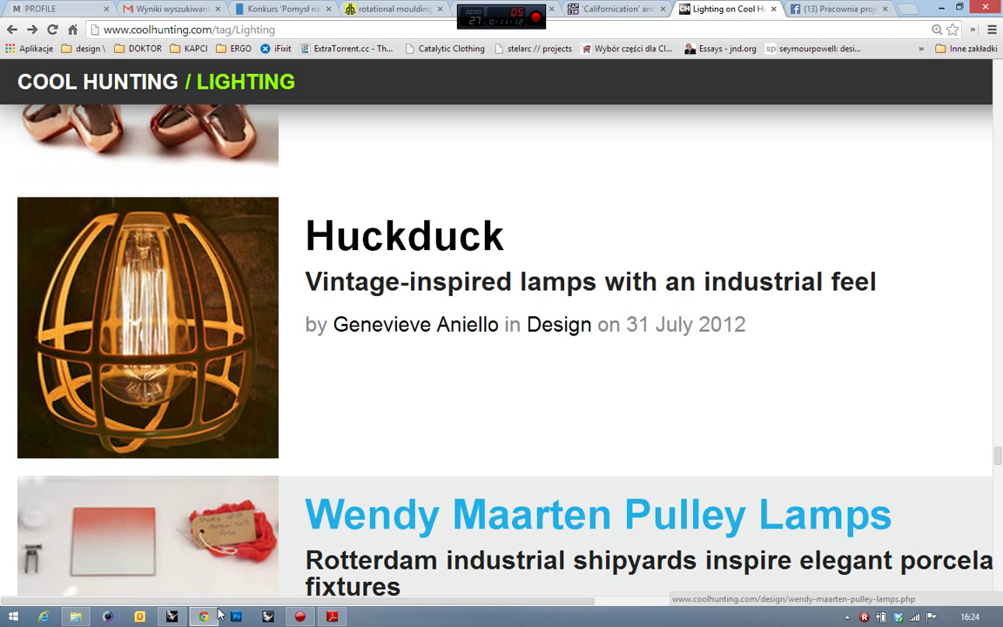
Minimize Chrome after viewing the Huckduck lamp to return to Rhino
{"action": "left_click", "coordinate": [214, 616]}
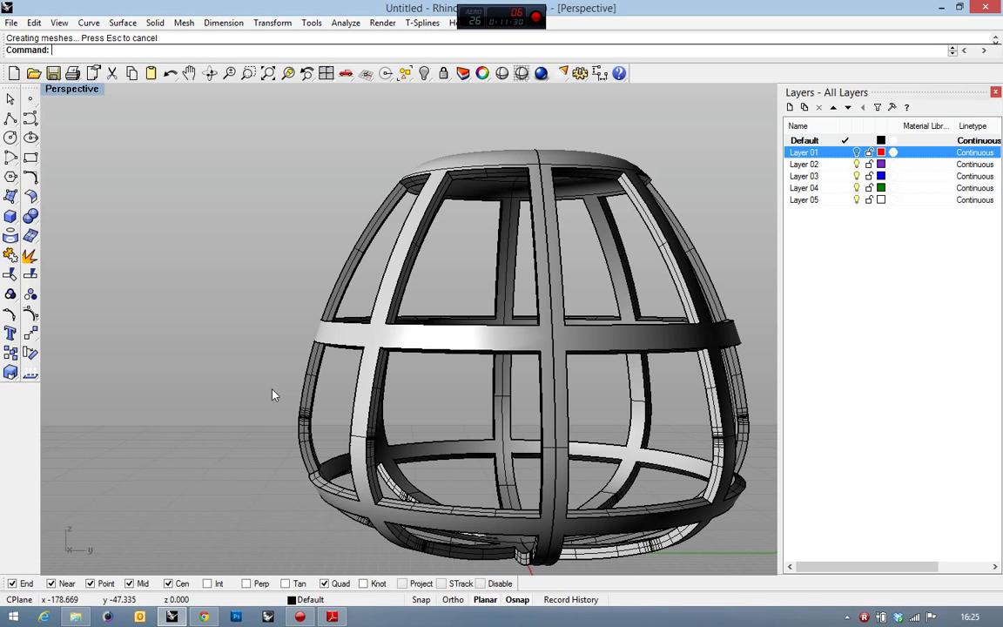
Fillet the top rib joint edges with Fillet Edge at radius 1.000
{"action": "right_click_drag", "start_coordinate": [272, 395], "coordinate": [268, 212]}
{"action": "scroll", "coordinate": [155, 194], "scroll_direction": "up", "scroll_amount": 3}
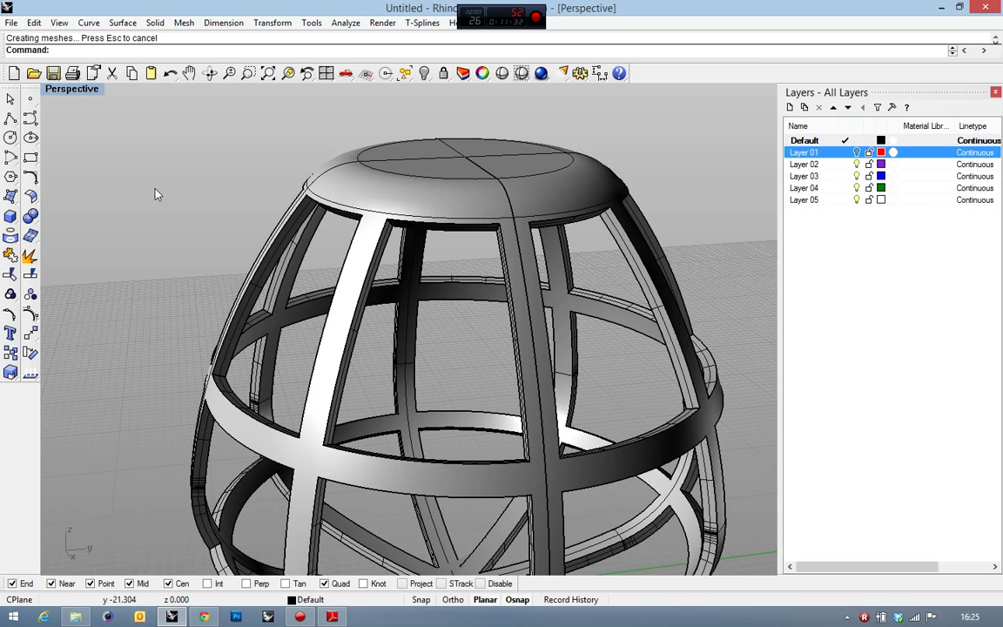
{"action": "left_click", "coordinate": [30, 177]}
{"action": "left_click", "coordinate": [31, 216]}
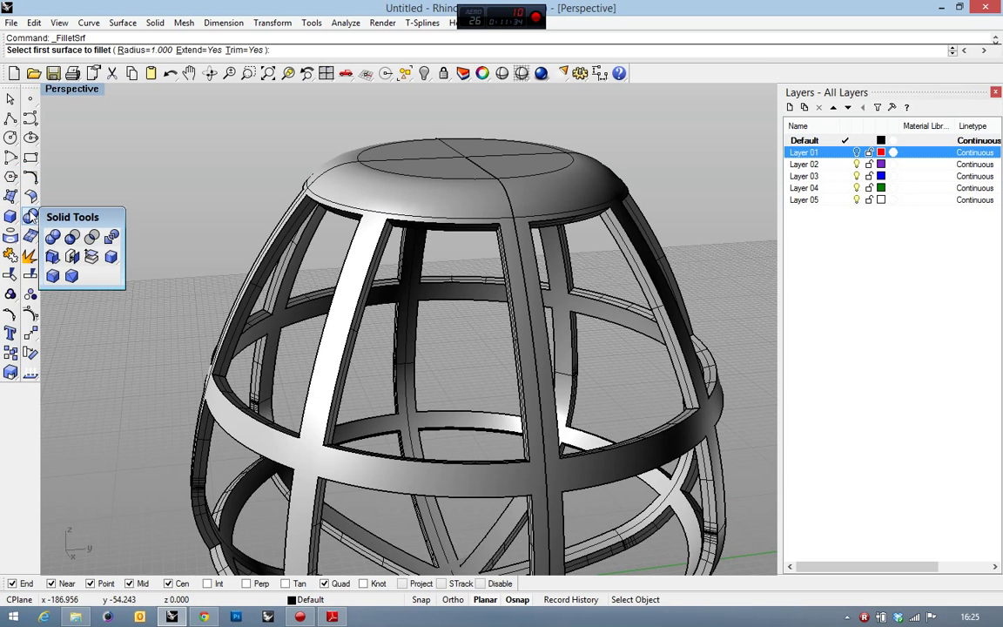
{"action": "left_click", "coordinate": [53, 277]}
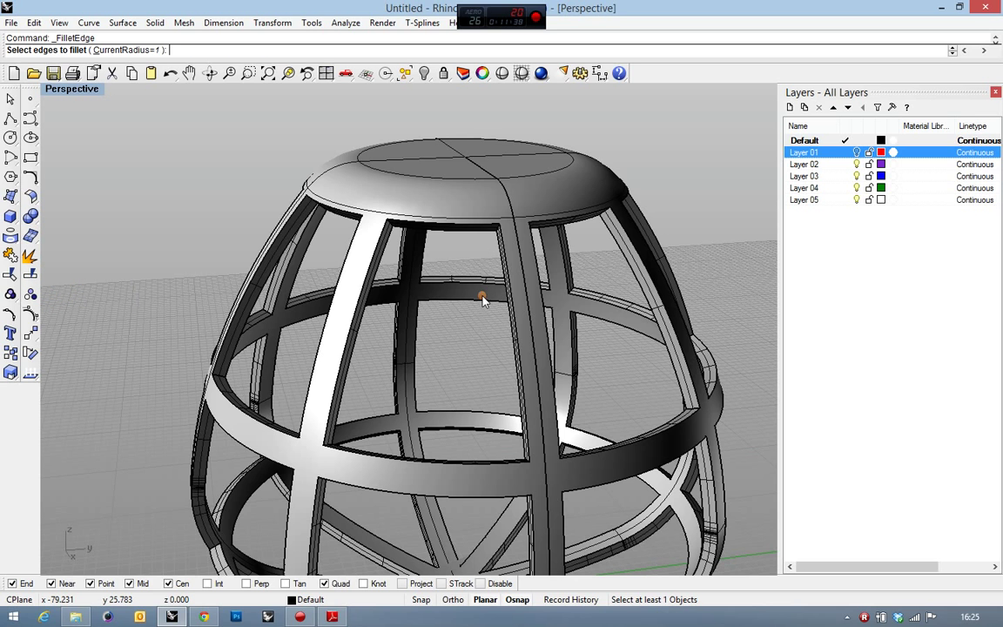
{"action": "mouse_move", "coordinate": [482, 294]}
{"action": "right_mouse_down"}
{"action": "mouse_move", "coordinate": [395, 179]}
{"action": "mouse_move", "coordinate": [523, 161]}
{"action": "mouse_move", "coordinate": [531, 170]}
{"action": "right_mouse_up"}
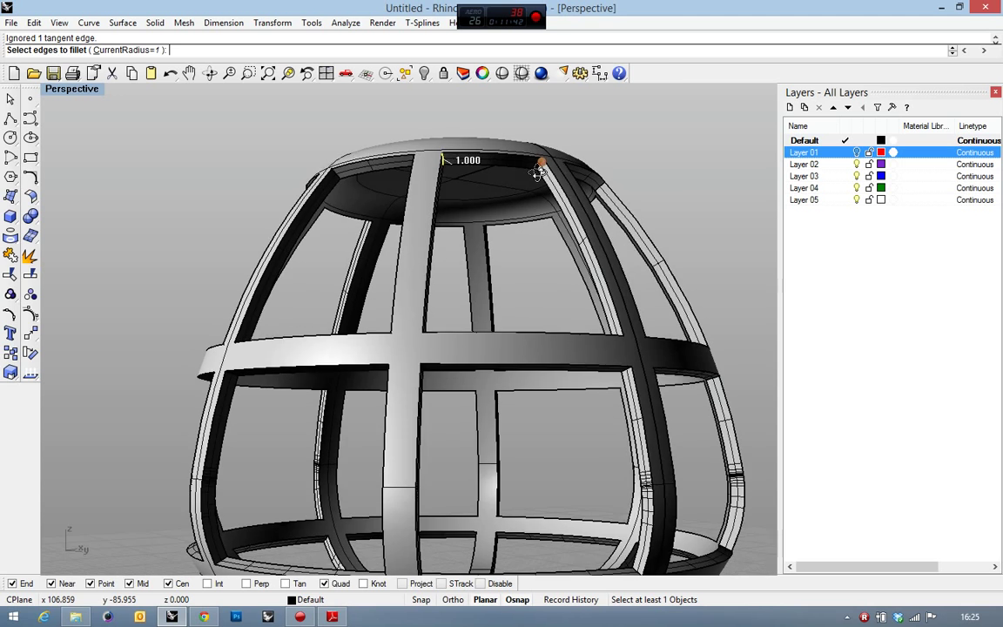
{"action": "left_click", "coordinate": [537, 174]}
{"action": "key", "text": "Return"}
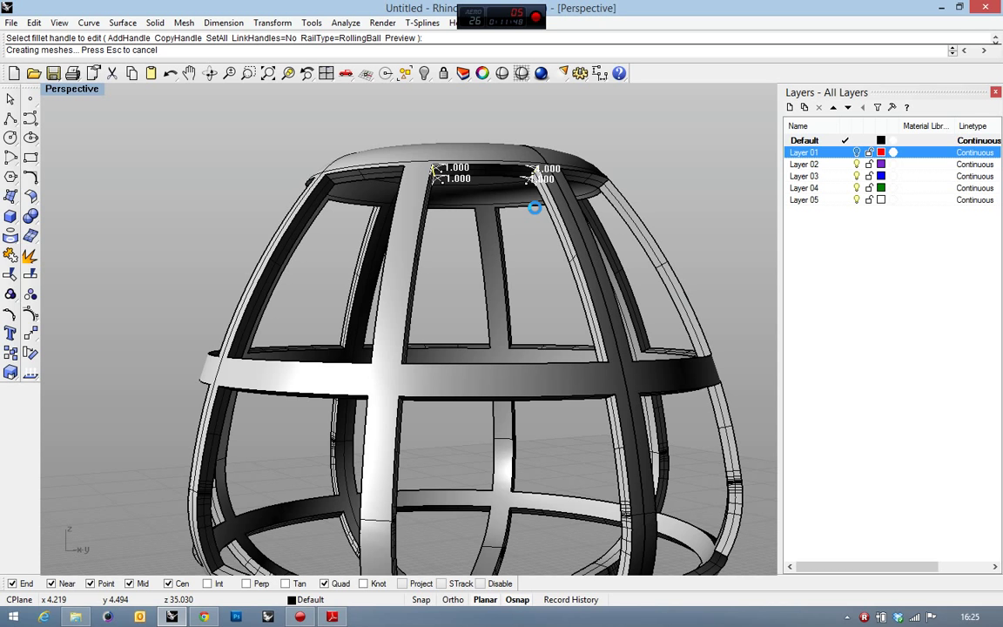
{"action": "key", "text": "Return"}
{"action": "scroll", "coordinate": [523, 196], "scroll_direction": "up", "scroll_amount": 3}
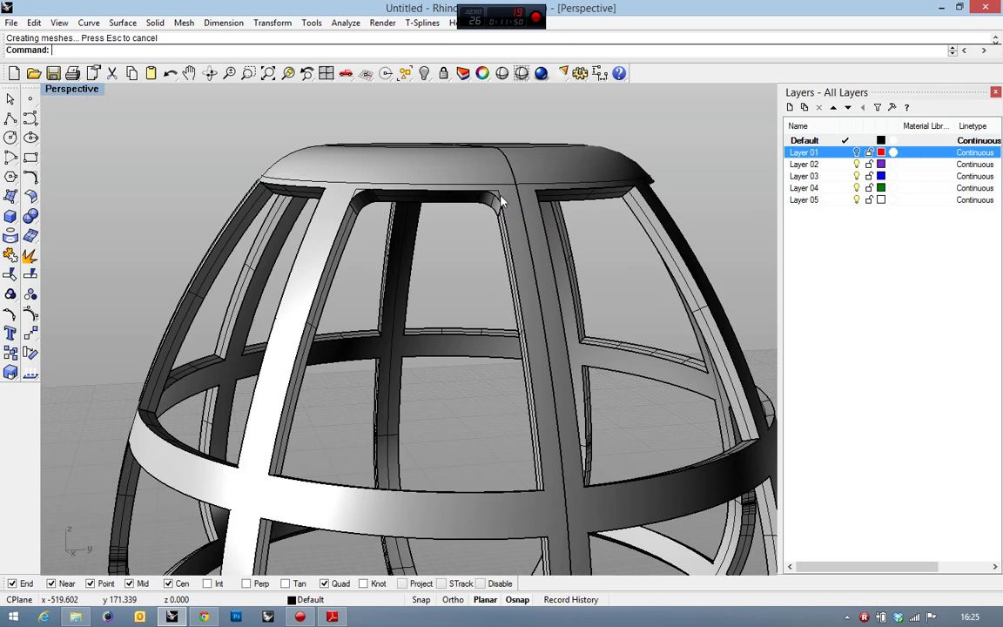
{"action": "scroll", "coordinate": [501, 202], "scroll_direction": "up", "scroll_amount": 2}
{"action": "scroll", "coordinate": [501, 202], "scroll_direction": "down", "scroll_amount": 3}
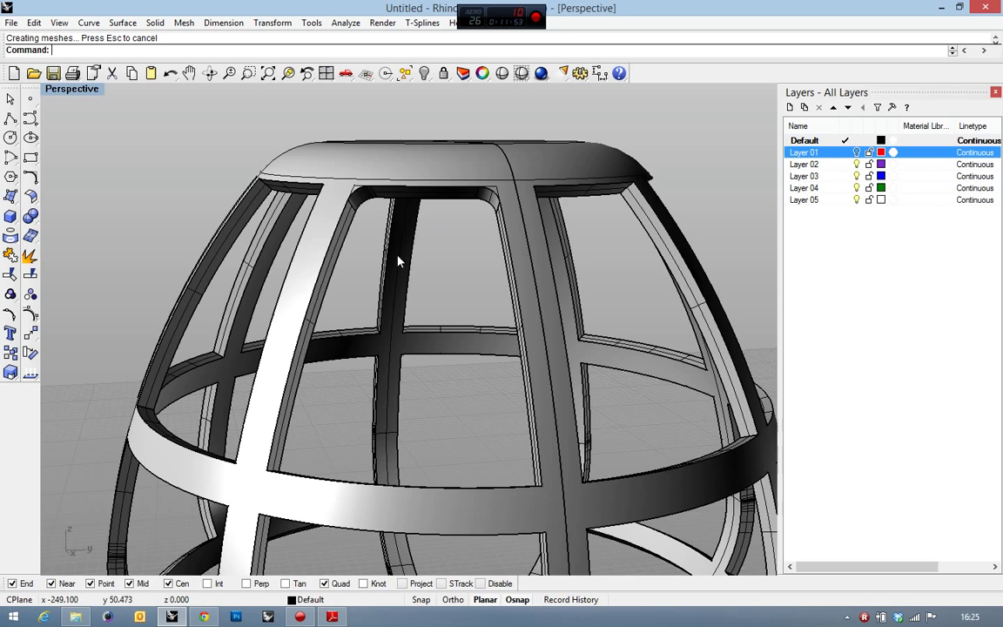
{"action": "scroll", "coordinate": [399, 259], "scroll_direction": "down", "scroll_amount": 2}
{"action": "scroll", "coordinate": [380, 353], "scroll_direction": "down", "scroll_amount": 2}
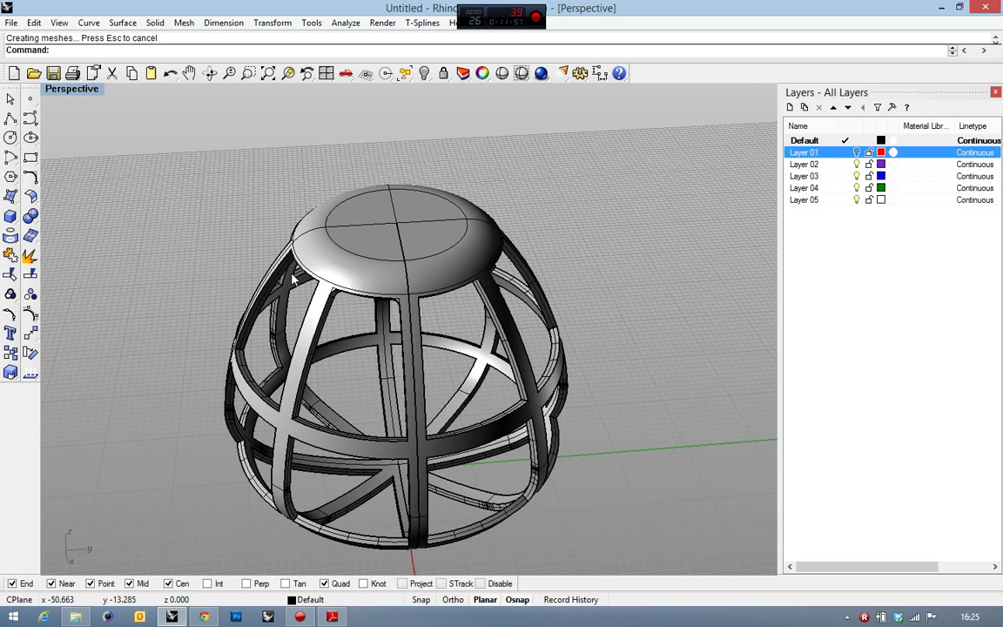
Orbit and zoom the Perspective view to inspect the filleted cage from several angles
{"action": "mouse_move", "coordinate": [293, 277]}
{"action": "right_mouse_down"}
{"action": "mouse_move", "coordinate": [400, 170]}
{"action": "mouse_move", "coordinate": [361, 150]}
{"action": "mouse_move", "coordinate": [452, 433]}
{"action": "right_mouse_up"}
{"action": "right_click_drag", "start_coordinate": [345, 468], "coordinate": [496, 269]}
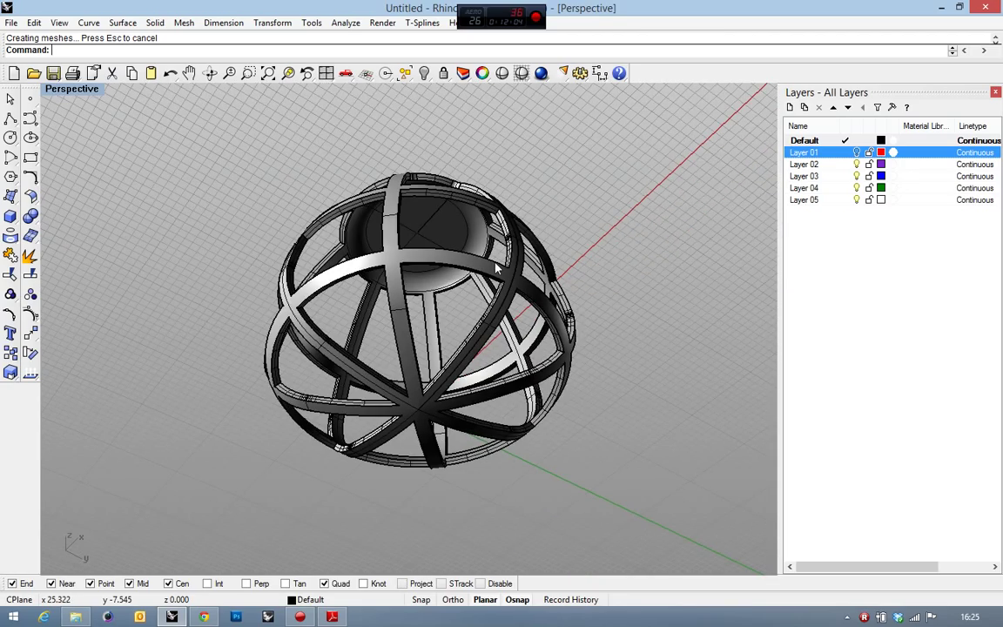
{"action": "right_click_drag", "start_coordinate": [496, 270], "coordinate": [415, 189]}
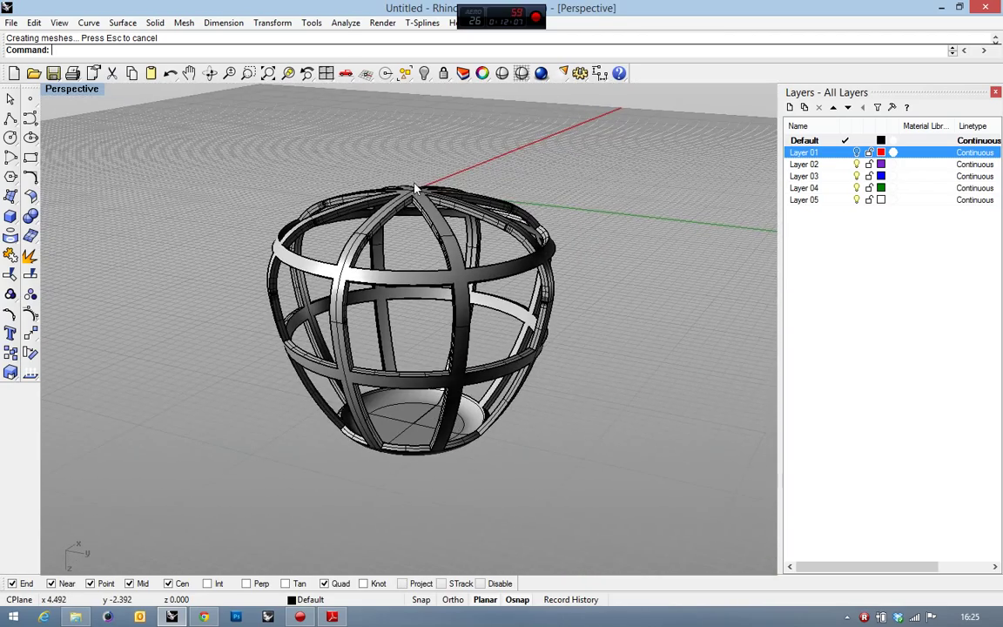
{"action": "scroll", "coordinate": [416, 189], "scroll_direction": "up", "scroll_amount": 3}
{"action": "scroll", "coordinate": [415, 207], "scroll_direction": "up", "scroll_amount": 2}
{"action": "scroll", "coordinate": [415, 209], "scroll_direction": "up", "scroll_amount": 3}
{"action": "scroll", "coordinate": [418, 213], "scroll_direction": "up", "scroll_amount": 2}
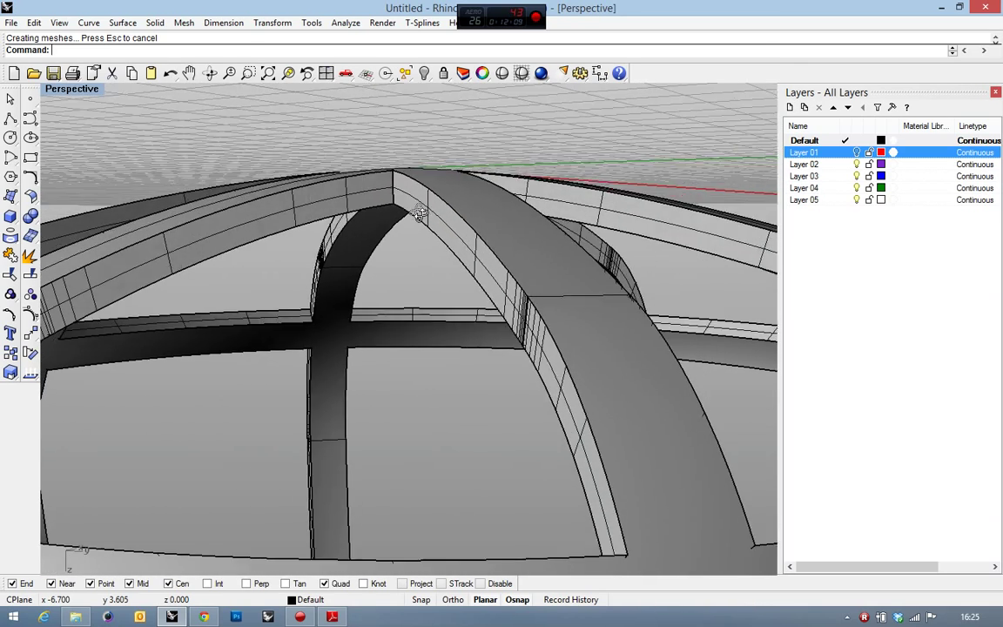
{"action": "scroll", "coordinate": [419, 214], "scroll_direction": "up", "scroll_amount": 2}
{"action": "scroll", "coordinate": [415, 197], "scroll_direction": "up", "scroll_amount": 2}
{"action": "scroll", "coordinate": [409, 174], "scroll_direction": "up", "scroll_amount": 2}
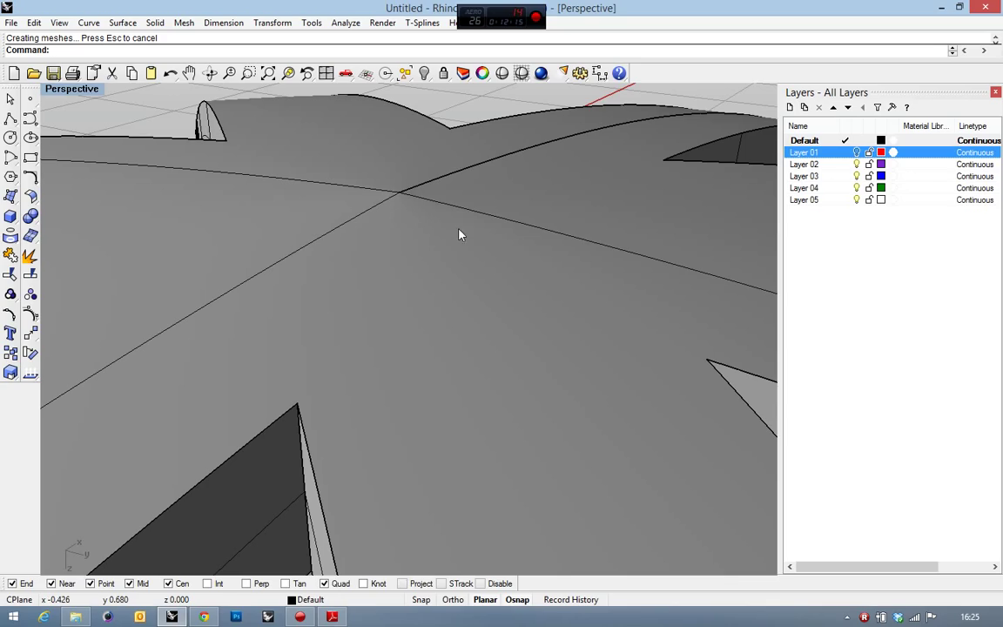
{"action": "scroll", "coordinate": [461, 232], "scroll_direction": "down", "scroll_amount": 3}
{"action": "scroll", "coordinate": [488, 259], "scroll_direction": "down", "scroll_amount": 4}
{"action": "mouse_move", "coordinate": [540, 191]}
{"action": "right_mouse_down"}
{"action": "mouse_move", "coordinate": [461, 483]}
{"action": "mouse_move", "coordinate": [73, 98]}
{"action": "right_mouse_up"}
Maximize the Front viewport from the four-view layout
{"action": "double_click", "coordinate": [72, 90]}
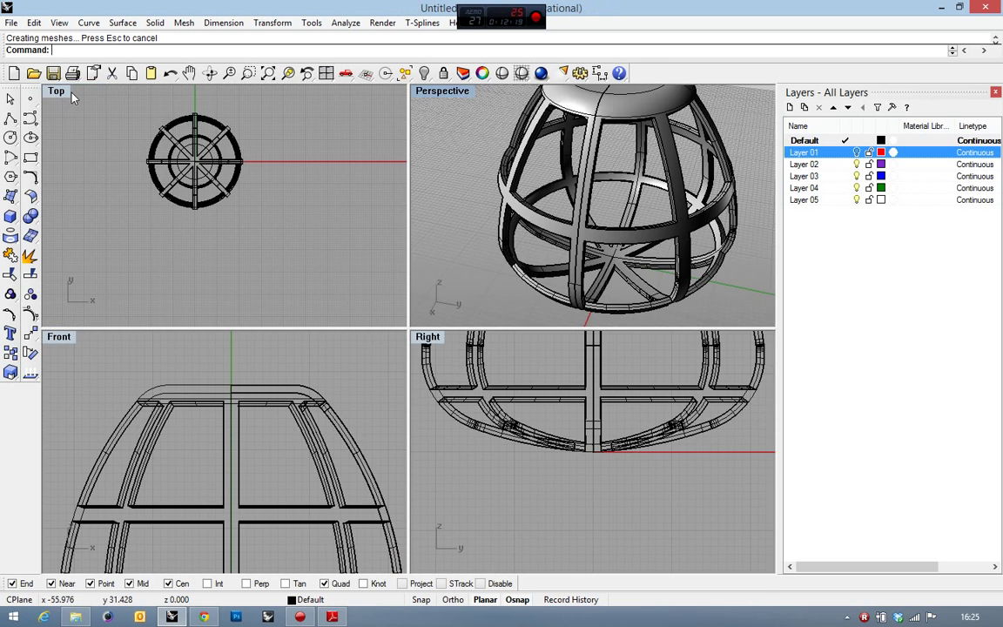
{"action": "double_click", "coordinate": [59, 337]}
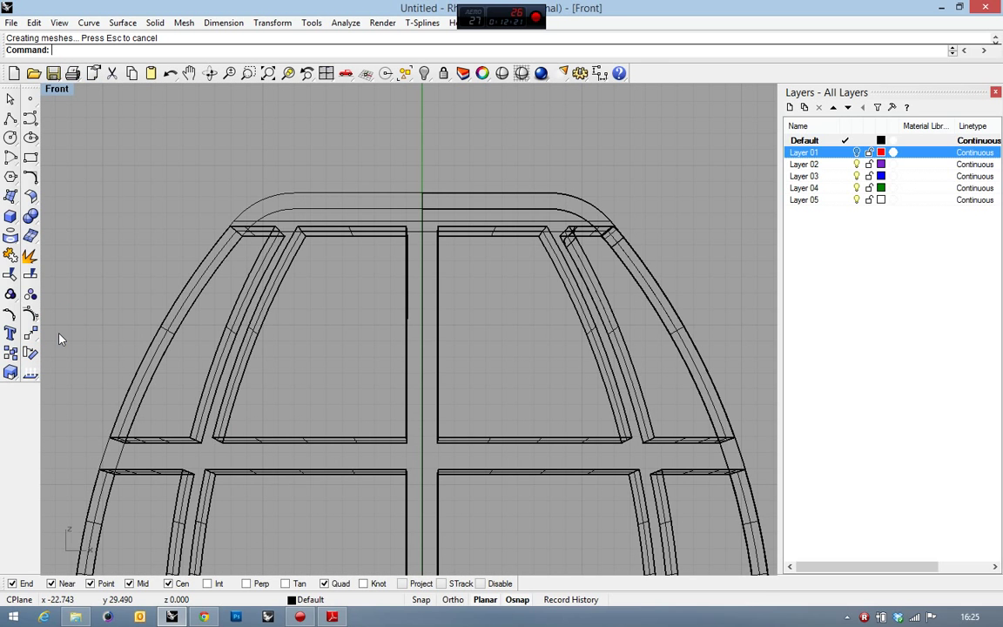
{"action": "scroll", "coordinate": [397, 425], "scroll_direction": "down", "scroll_amount": 3}
{"action": "scroll", "coordinate": [396, 425], "scroll_direction": "down", "scroll_amount": 1}
{"action": "scroll", "coordinate": [435, 143], "scroll_direction": "up", "scroll_amount": 3}
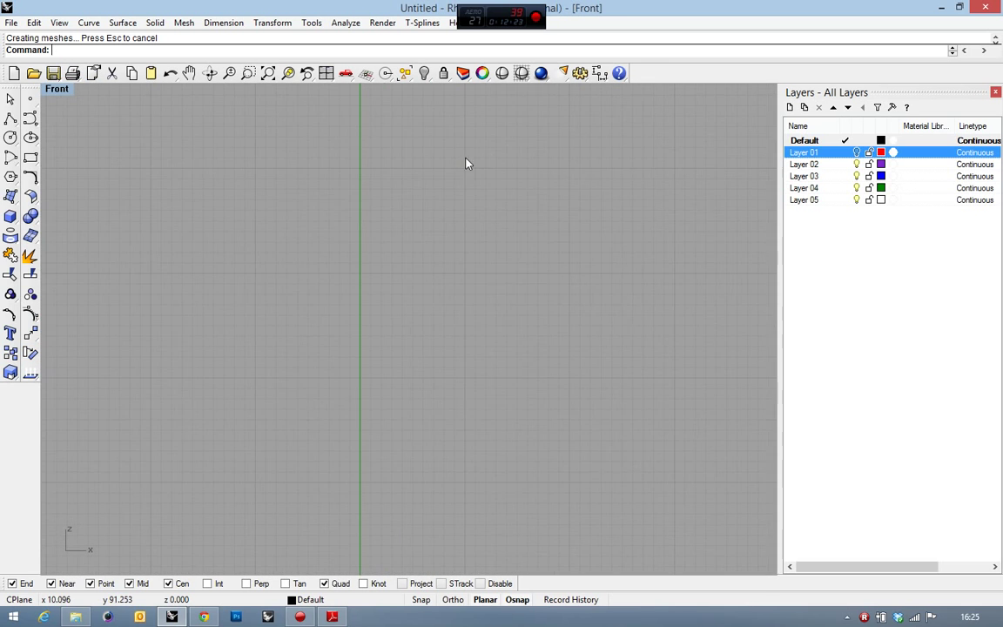
Draw a shallow start-end-point arc above the cage, rising to the right
{"action": "left_click", "coordinate": [13, 158]}
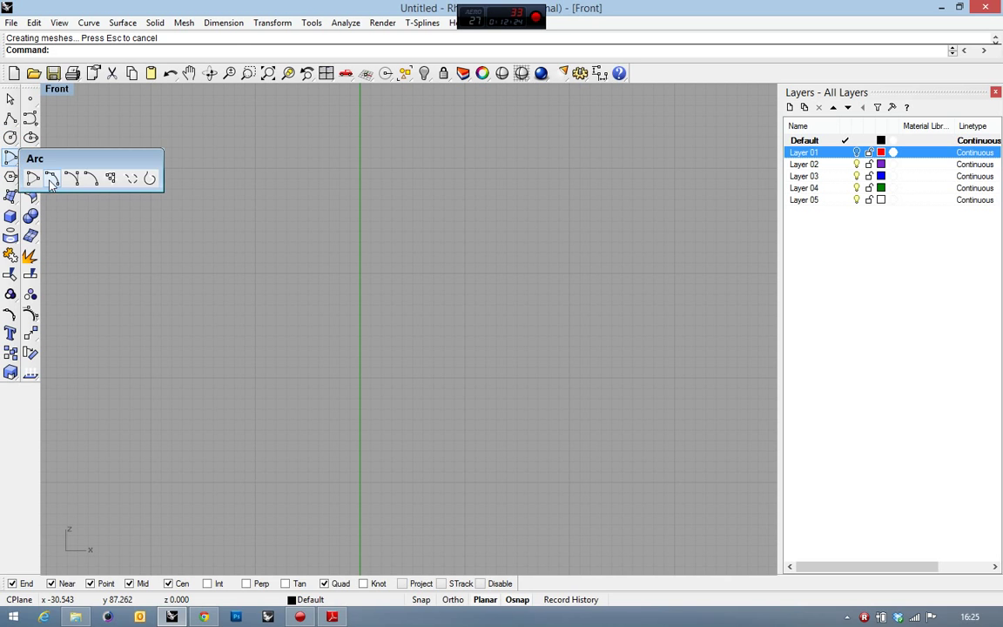
{"action": "left_click", "coordinate": [51, 174]}
{"action": "left_click", "coordinate": [322, 259]}
{"action": "left_click", "coordinate": [607, 192]}
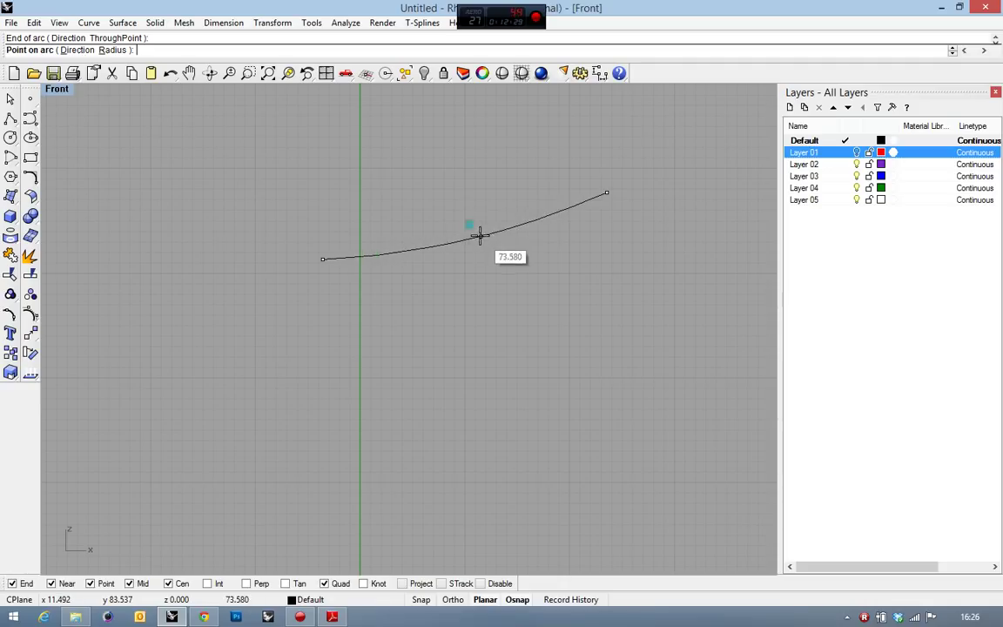
{"action": "left_click", "coordinate": [479, 232]}
{"action": "scroll", "coordinate": [296, 260], "scroll_direction": "up", "scroll_amount": 2}
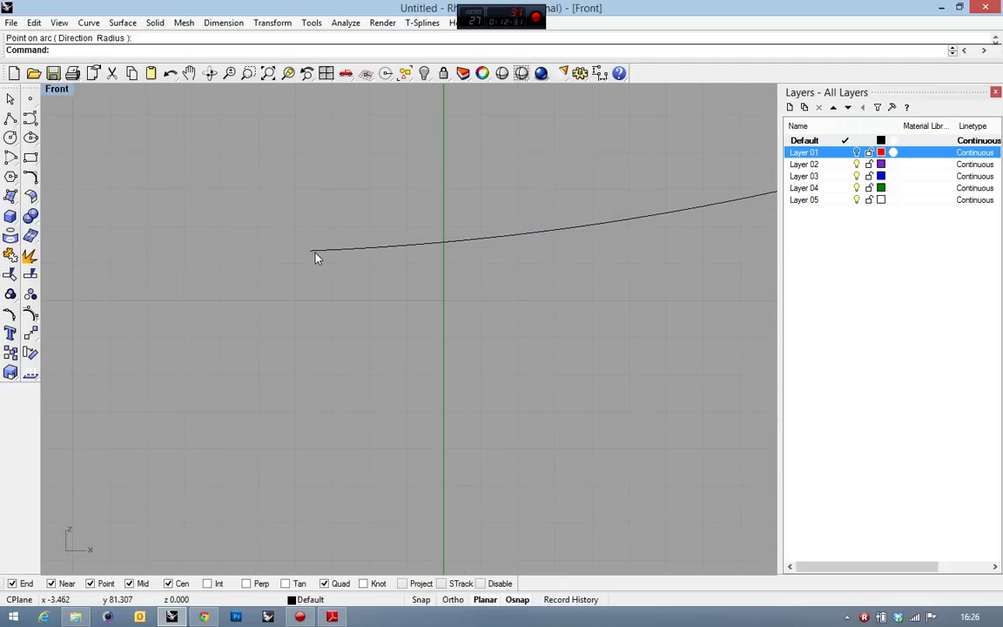
Mirror the arc about its left end, then undo and redo the mirror
{"action": "left_click", "coordinate": [316, 254]}
{"action": "type", "text": "mirror"}
{"action": "key", "text": "Return"}
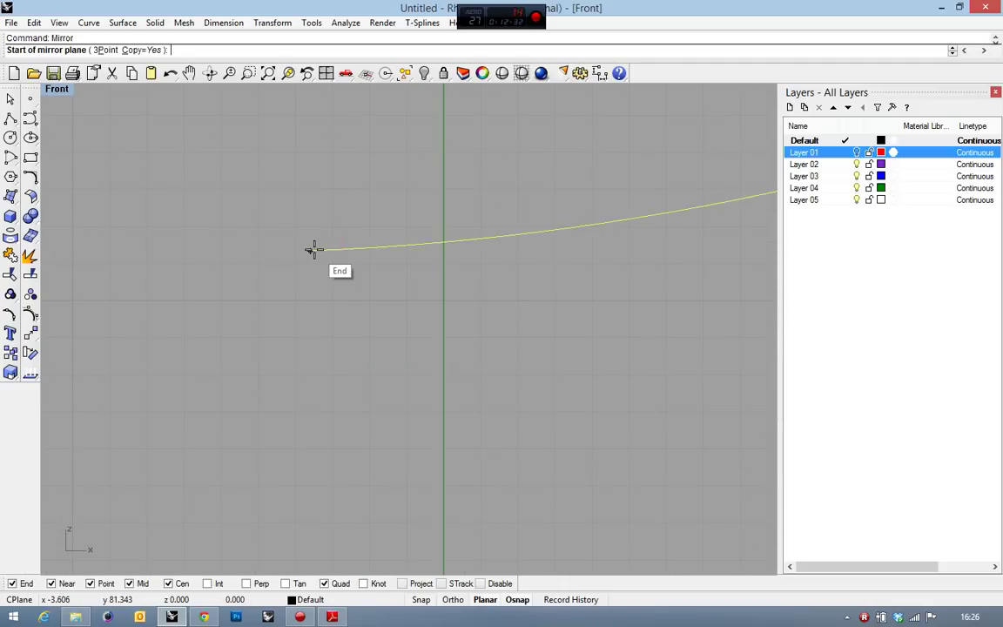
{"action": "left_click", "coordinate": [313, 250]}
{"action": "left_click", "coordinate": [304, 300]}
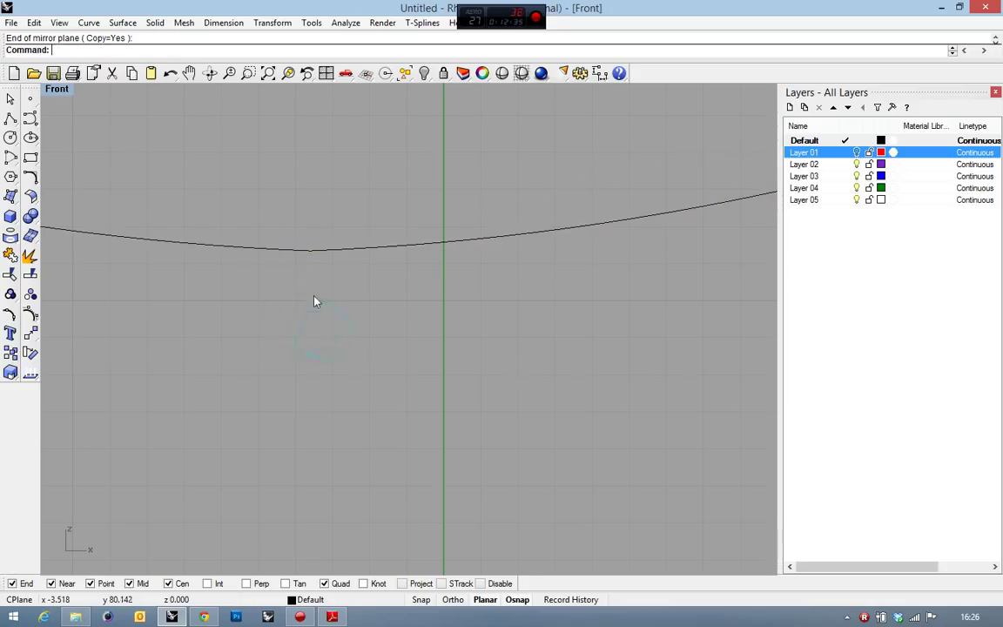
{"action": "scroll", "coordinate": [305, 255], "scroll_direction": "up", "scroll_amount": 3}
{"action": "scroll", "coordinate": [385, 296], "scroll_direction": "up", "scroll_amount": 2}
{"action": "scroll", "coordinate": [389, 296], "scroll_direction": "up", "scroll_amount": 2}
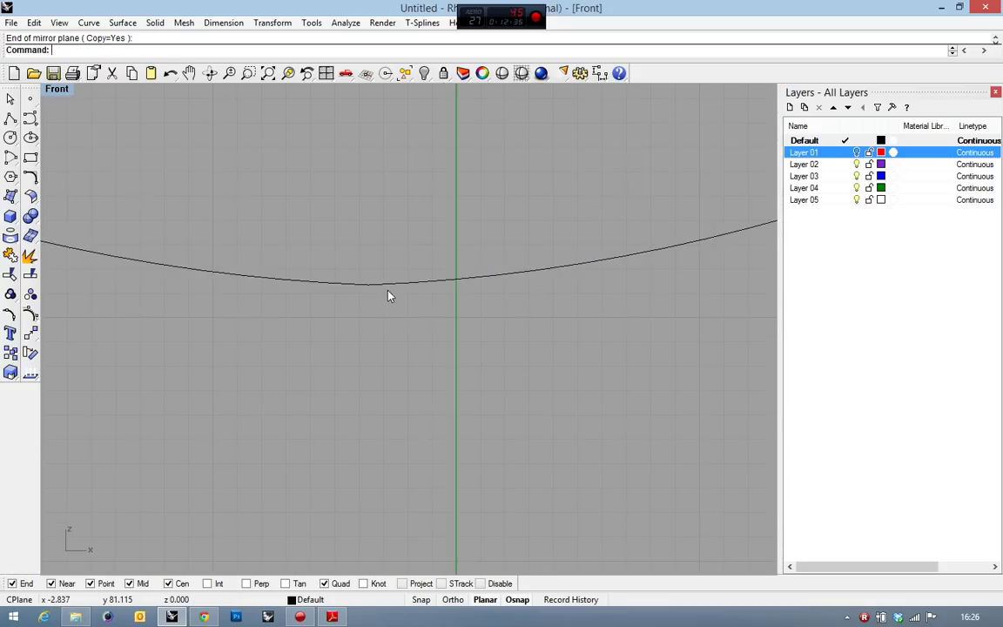
{"action": "key", "text": "ctrl+z"}
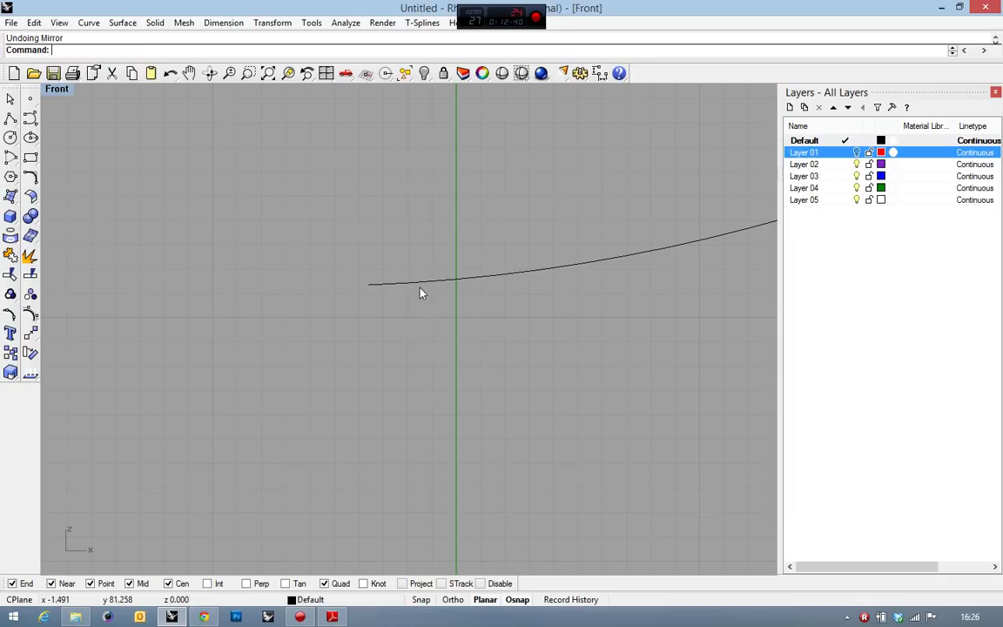
{"action": "key", "text": "ctrl+y"}
Match the left curve half to the right half with Tangency continuity
{"action": "left_click", "coordinate": [31, 179]}
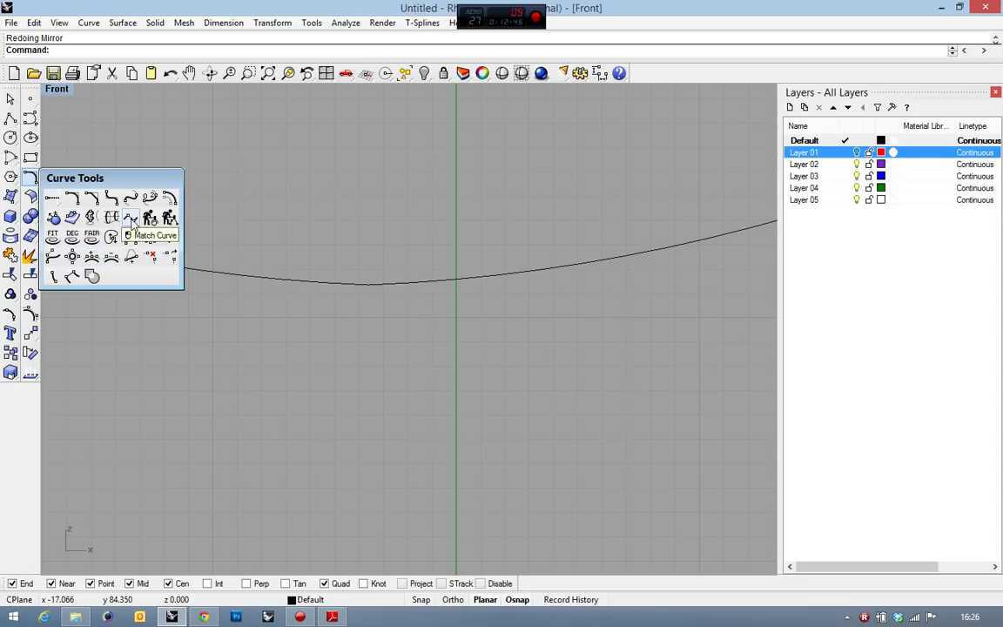
{"action": "left_click", "coordinate": [130, 217]}
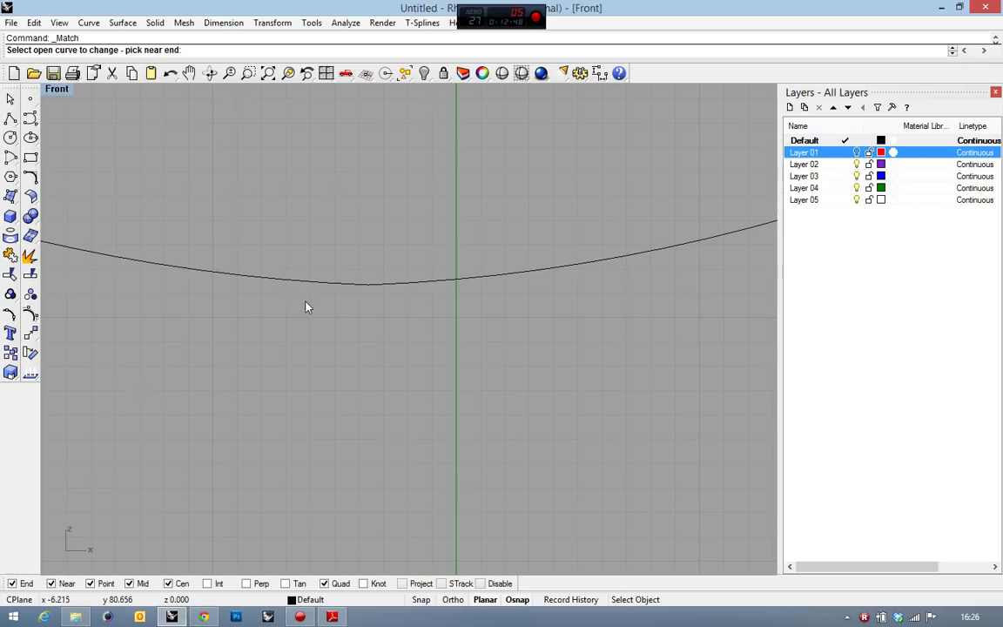
{"action": "left_click", "coordinate": [383, 285]}
{"action": "left_click", "coordinate": [385, 285]}
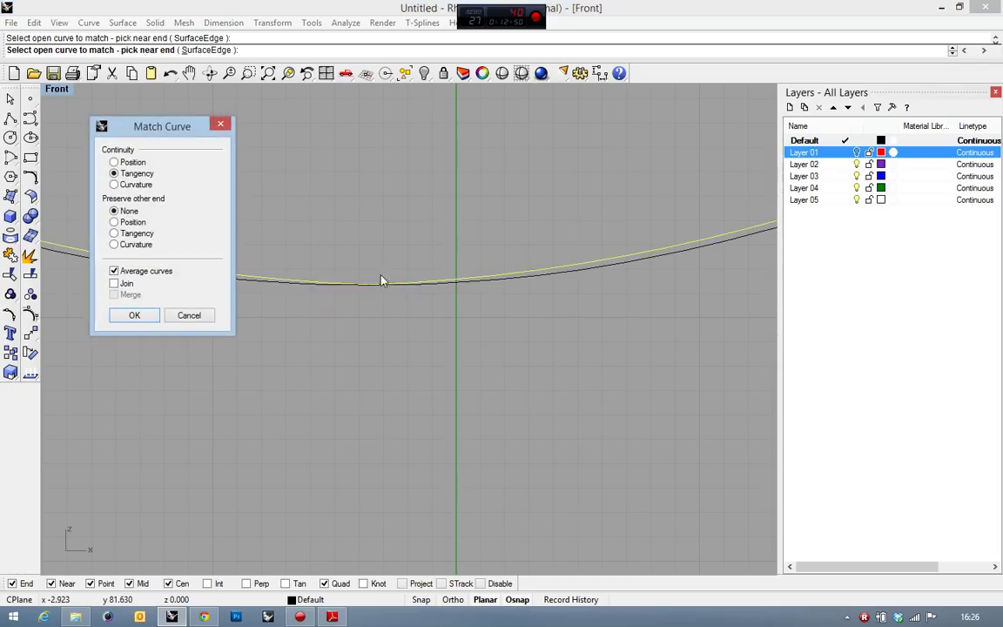
{"action": "left_click_drag", "start_coordinate": [184, 135], "coordinate": [604, 286]}
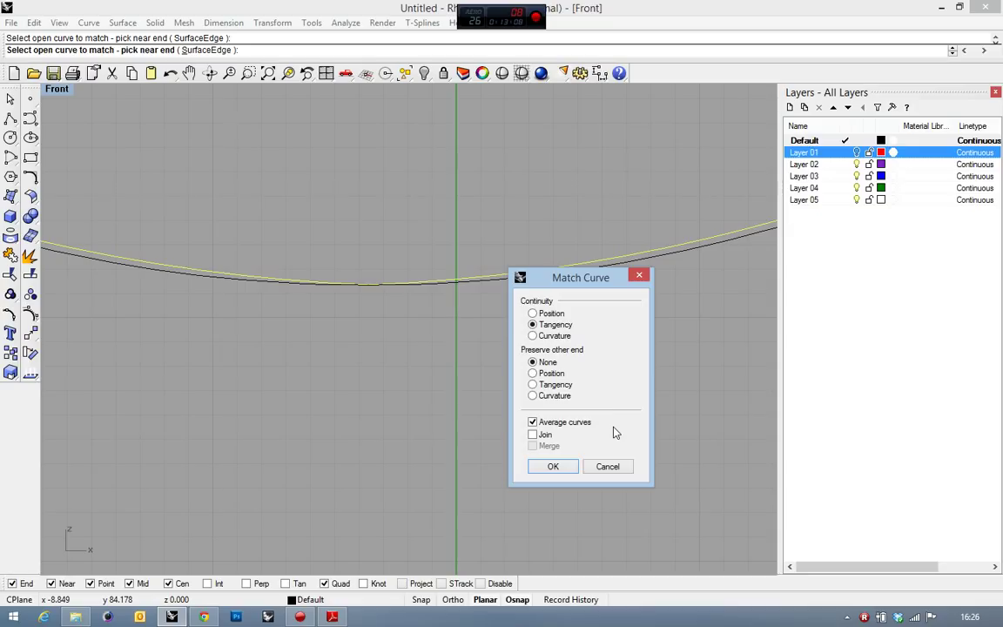
{"action": "left_click", "coordinate": [565, 467]}
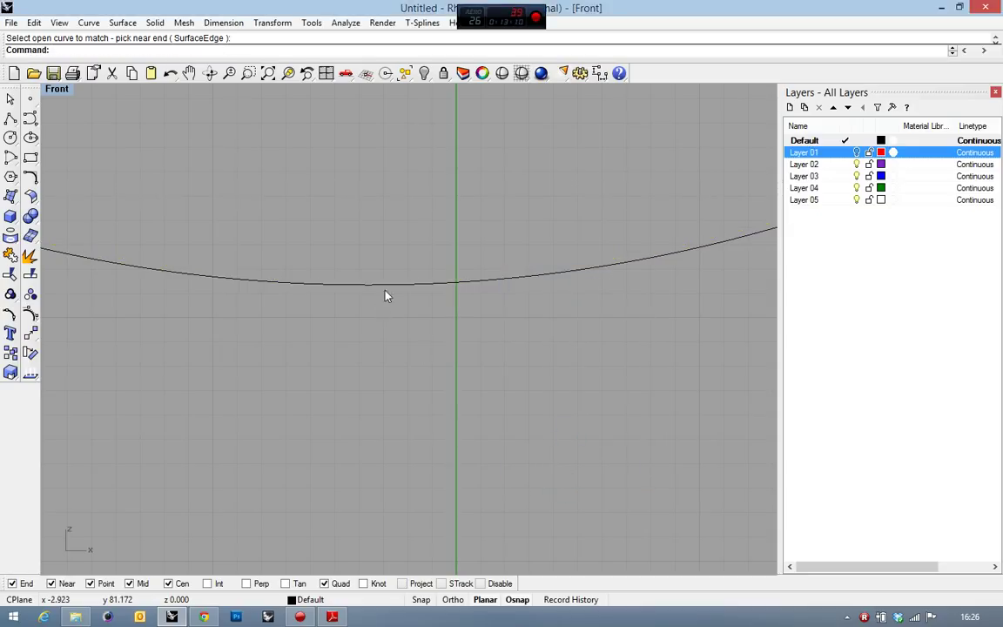
Select the curve and delete it
{"action": "key", "text": "ctrl+a"}
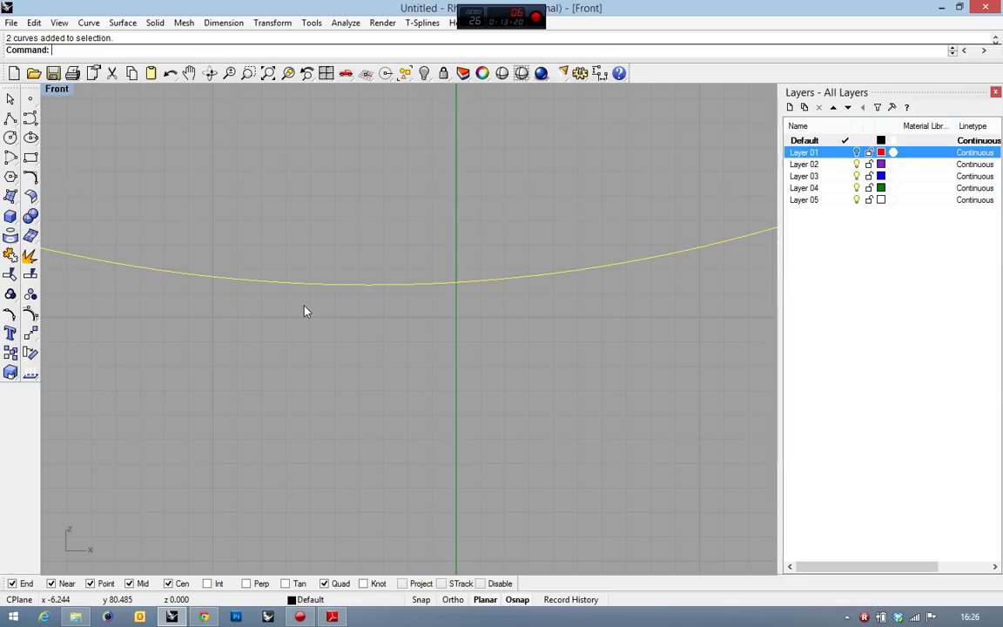
{"action": "left_click", "coordinate": [388, 344]}
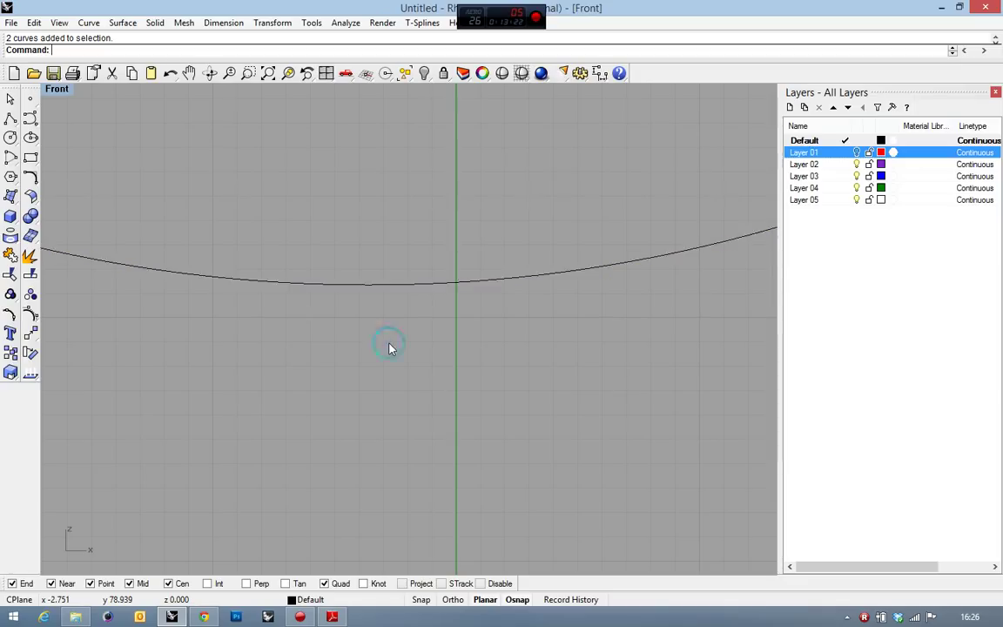
{"action": "scroll", "coordinate": [388, 337], "scroll_direction": "down", "scroll_amount": 3}
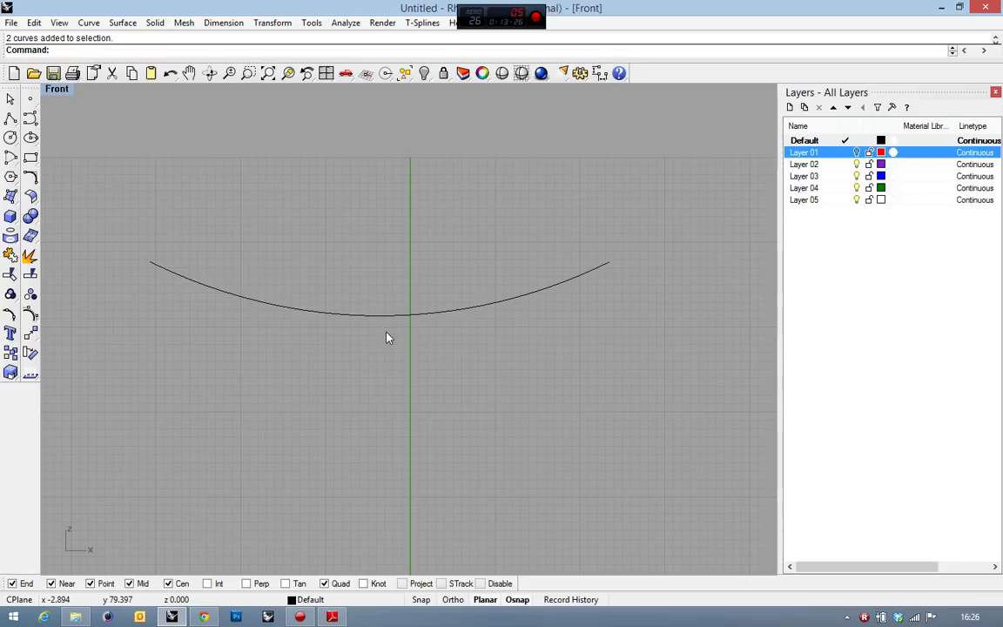
{"action": "left_click", "coordinate": [364, 313]}
{"action": "key", "text": "Delete"}
{"action": "scroll", "coordinate": [372, 260], "scroll_direction": "up", "scroll_amount": 1}
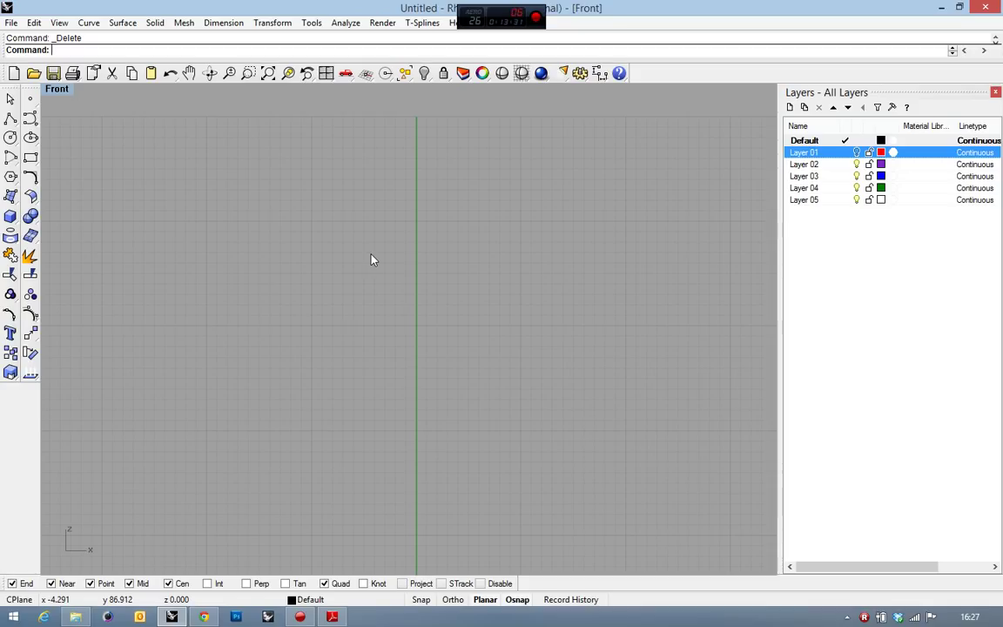
Maximize the Perspective viewport via the four-view layout
{"action": "scroll", "coordinate": [410, 214], "scroll_direction": "down", "scroll_amount": 3}
{"action": "scroll", "coordinate": [410, 218], "scroll_direction": "down", "scroll_amount": 3}
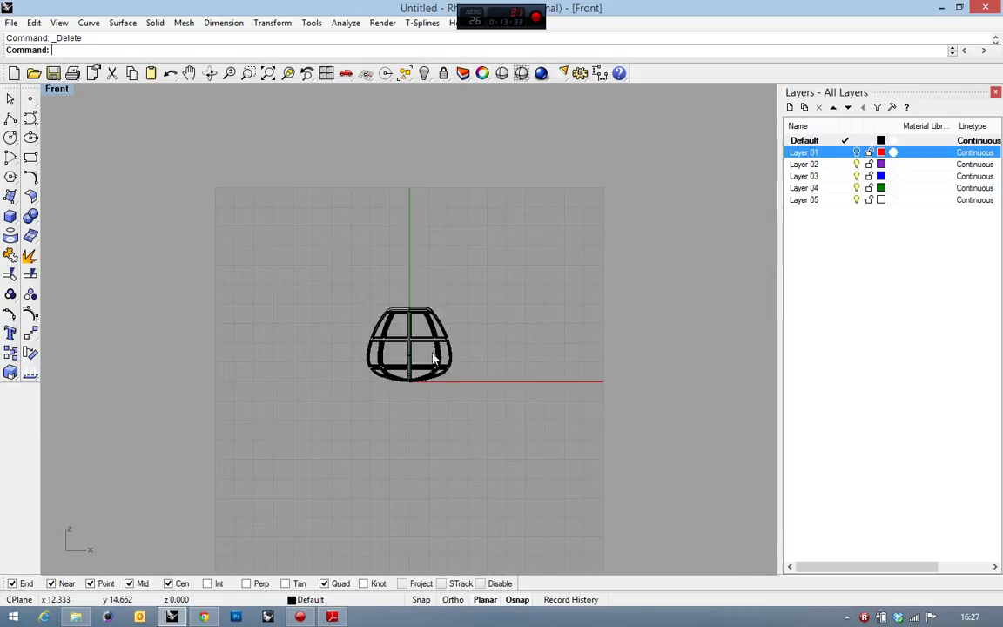
{"action": "scroll", "coordinate": [424, 370], "scroll_direction": "up", "scroll_amount": 3}
{"action": "double_click", "coordinate": [57, 90]}
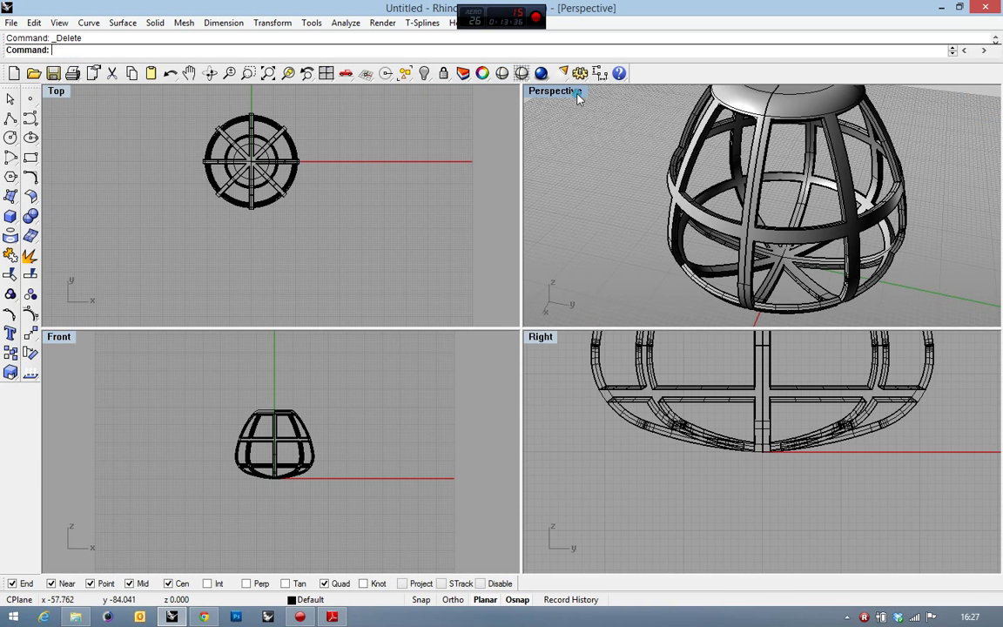
{"action": "double_click", "coordinate": [558, 90]}
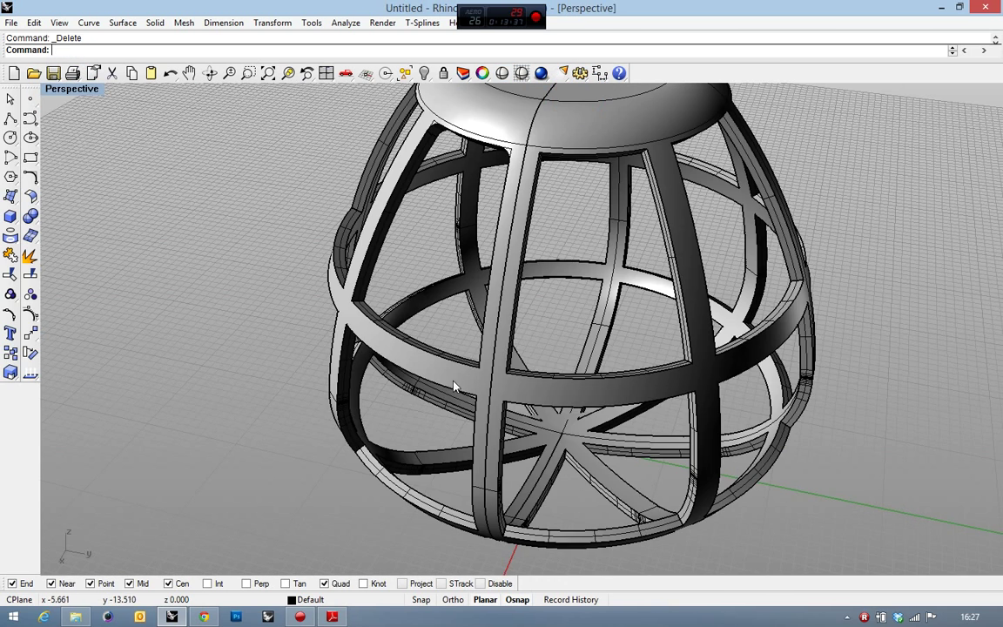
{"action": "scroll", "coordinate": [620, 309], "scroll_direction": "down", "scroll_amount": 2}
{"action": "scroll", "coordinate": [620, 309], "scroll_direction": "up", "scroll_amount": 2}
Apply Environment Map analysis shading with arches.png to the lamp cage
{"action": "left_click", "coordinate": [30, 373]}
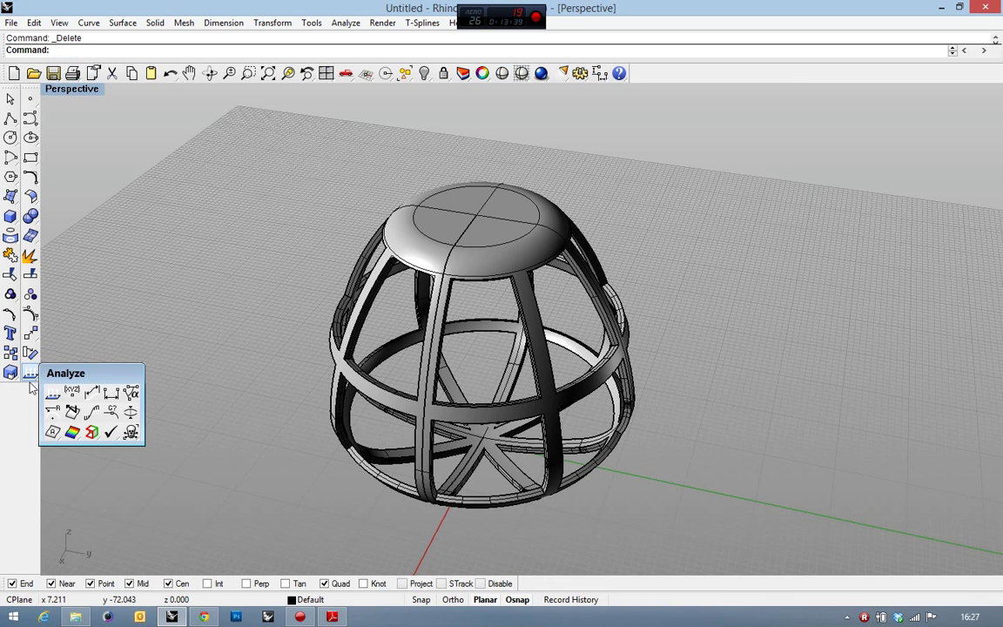
{"action": "left_click", "coordinate": [72, 432]}
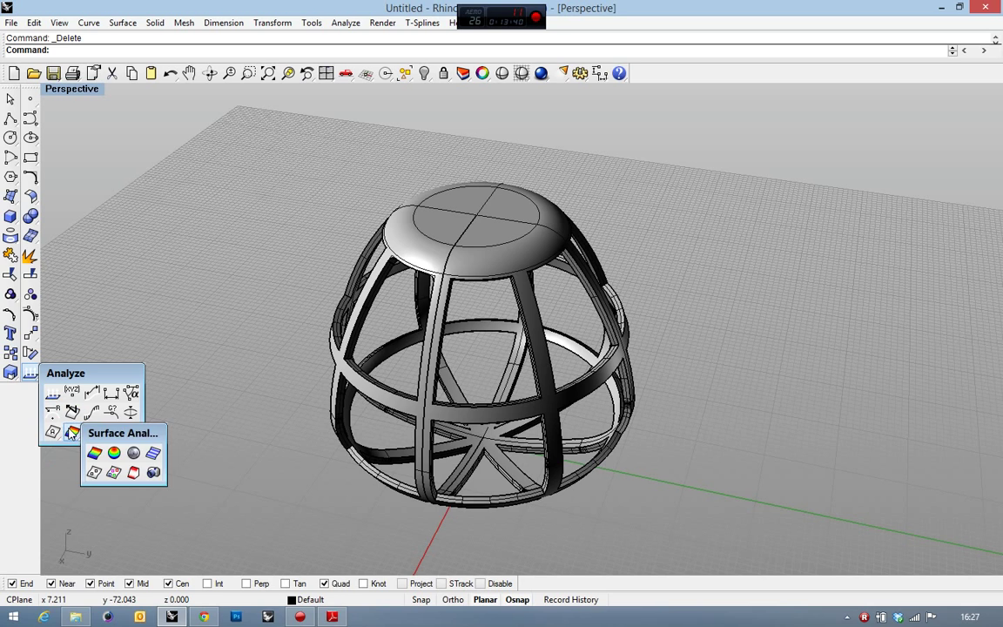
{"action": "left_click", "coordinate": [130, 463]}
{"action": "left_click", "coordinate": [558, 244]}
{"action": "key", "text": "Return"}
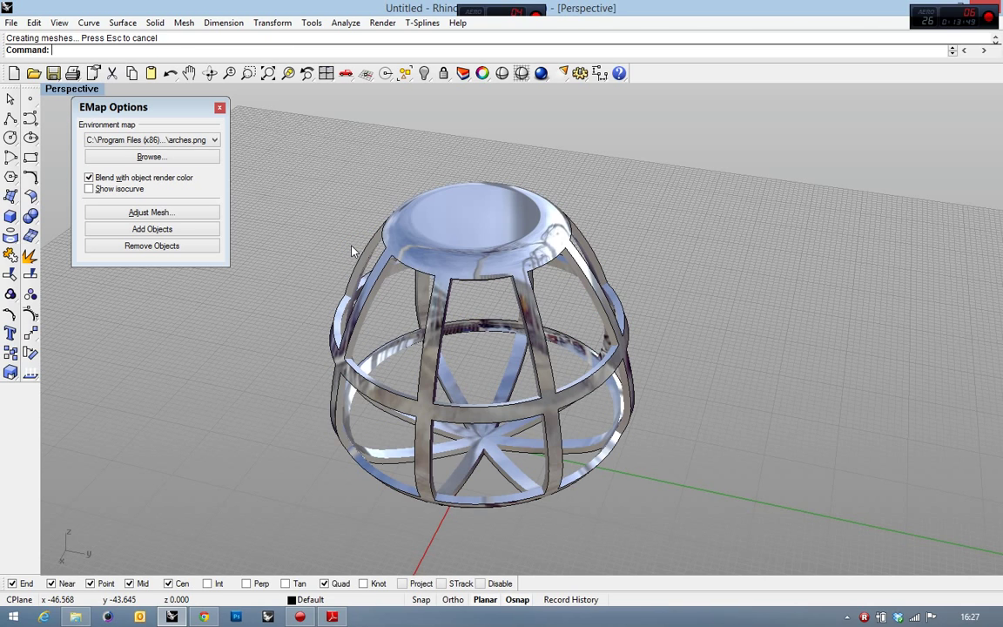
{"action": "left_click", "coordinate": [72, 89]}
{"action": "mouse_move", "coordinate": [60, 156]}
{"action": "right_mouse_down"}
{"action": "mouse_move", "coordinate": [349, 202]}
{"action": "mouse_move", "coordinate": [421, 180]}
{"action": "right_mouse_up"}
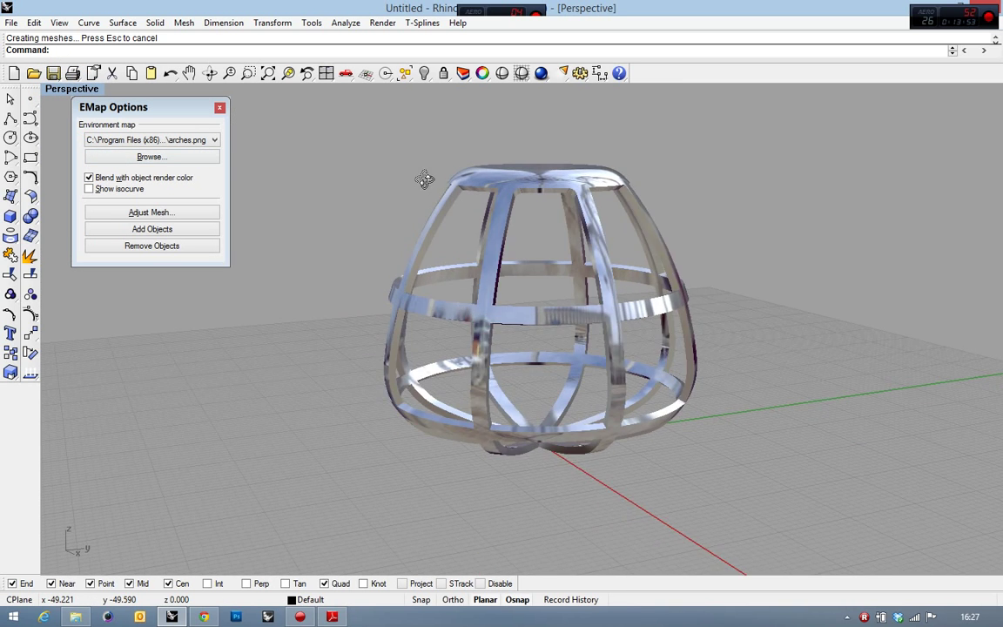
{"action": "scroll", "coordinate": [522, 157], "scroll_direction": "up", "scroll_amount": 3}
{"action": "scroll", "coordinate": [505, 166], "scroll_direction": "down", "scroll_amount": 3}
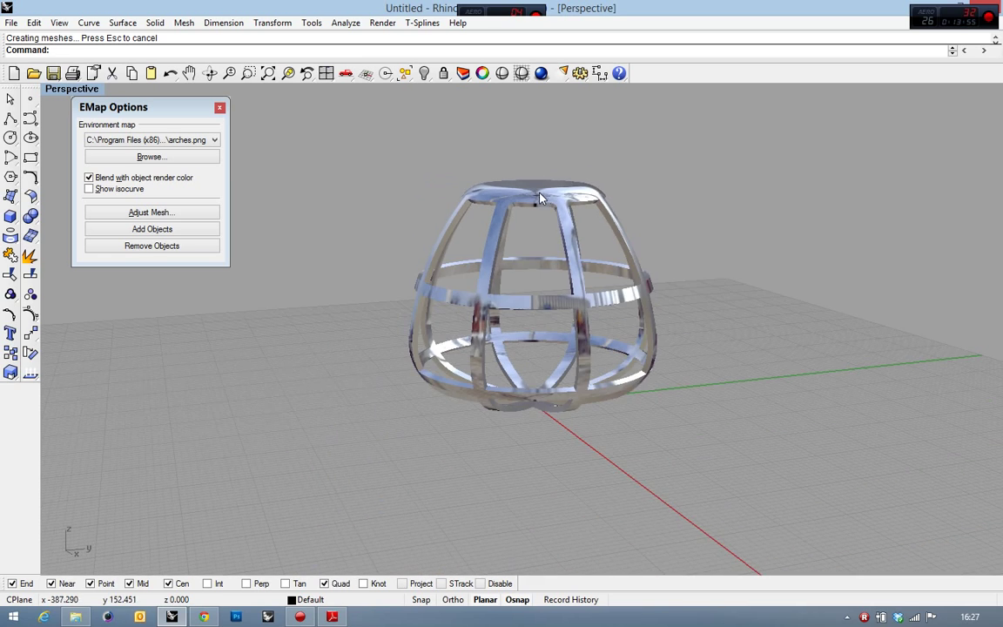
{"action": "mouse_move", "coordinate": [485, 173]}
{"action": "right_mouse_down"}
{"action": "mouse_move", "coordinate": [456, 314]}
{"action": "mouse_move", "coordinate": [482, 336]}
{"action": "mouse_move", "coordinate": [470, 336]}
{"action": "mouse_move", "coordinate": [561, 369]}
{"action": "right_mouse_up"}
{"action": "scroll", "coordinate": [456, 313], "scroll_direction": "up", "scroll_amount": 2}
{"action": "scroll", "coordinate": [490, 337], "scroll_direction": "up", "scroll_amount": 3}
{"action": "scroll", "coordinate": [490, 337], "scroll_direction": "down", "scroll_amount": 3}
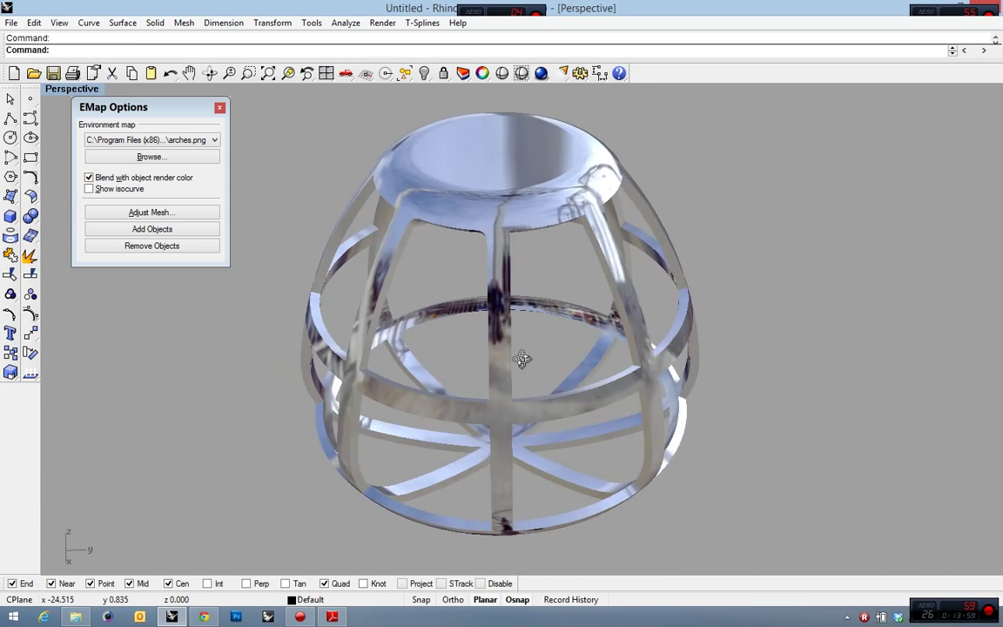